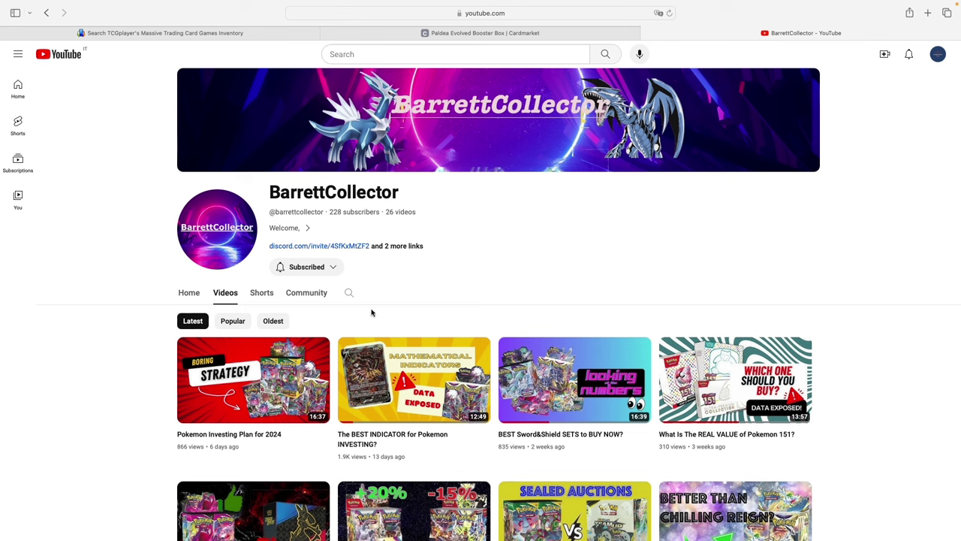
Switch to the TCGplayer results for Paldea Evolved and review the card prices and the available rarity filters.
{"action": "left_click", "coordinate": [150, 33]}
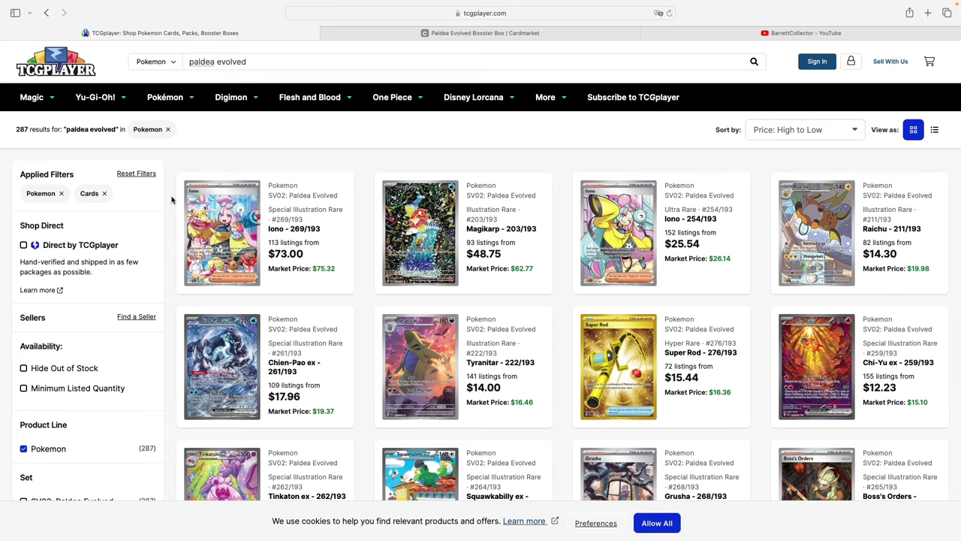
{"action": "scroll", "coordinate": [171, 199], "scroll_direction": "down", "scroll_amount": 1}
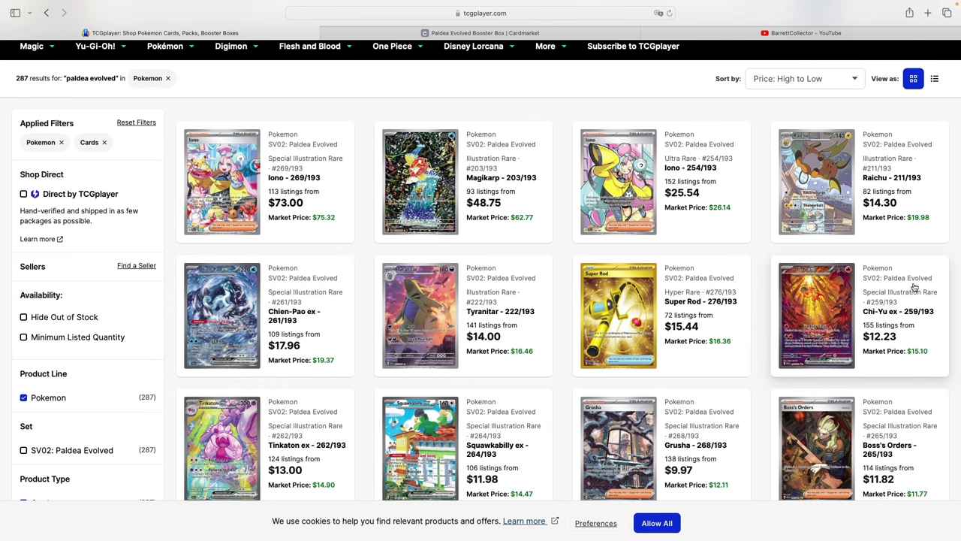
{"action": "scroll", "coordinate": [481, 226], "scroll_direction": "down", "scroll_amount": 15}
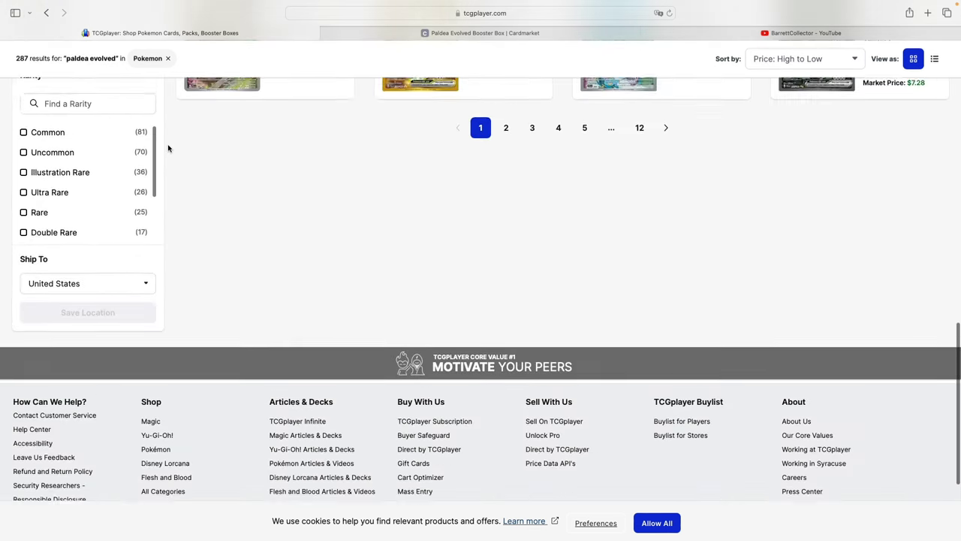
{"action": "scroll", "coordinate": [167, 146], "scroll_direction": "up", "scroll_amount": 2}
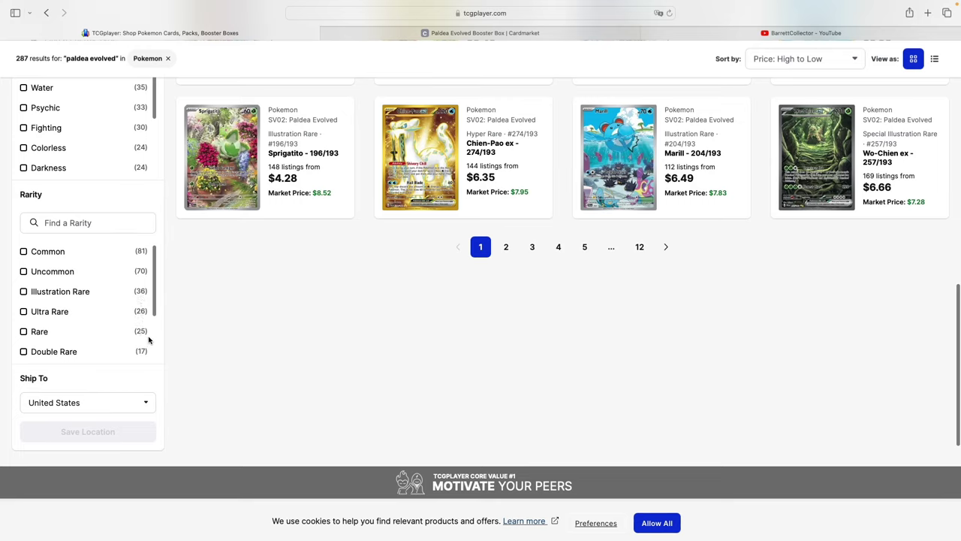
{"action": "scroll", "coordinate": [148, 341], "scroll_direction": "down", "scroll_amount": 3}
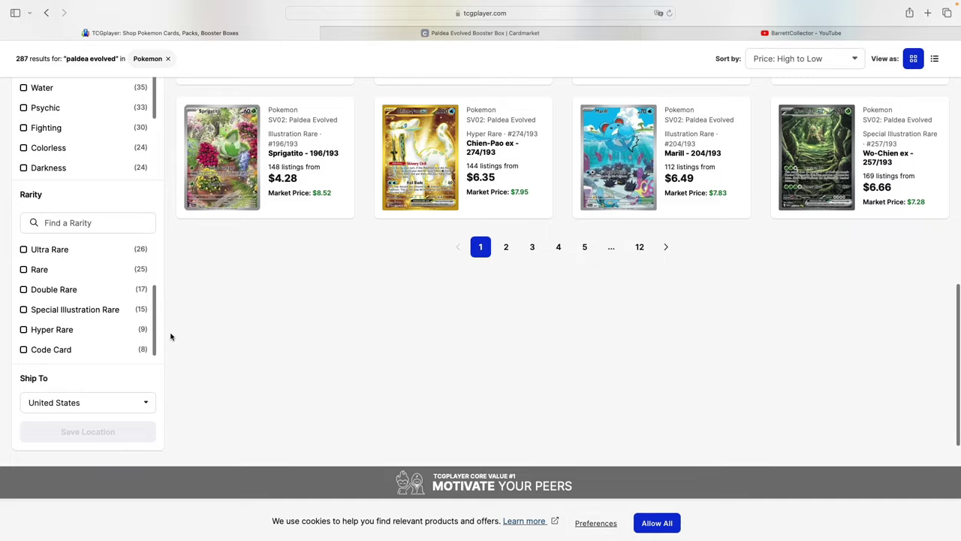
{"action": "scroll", "coordinate": [172, 335], "scroll_direction": "up", "scroll_amount": 15}
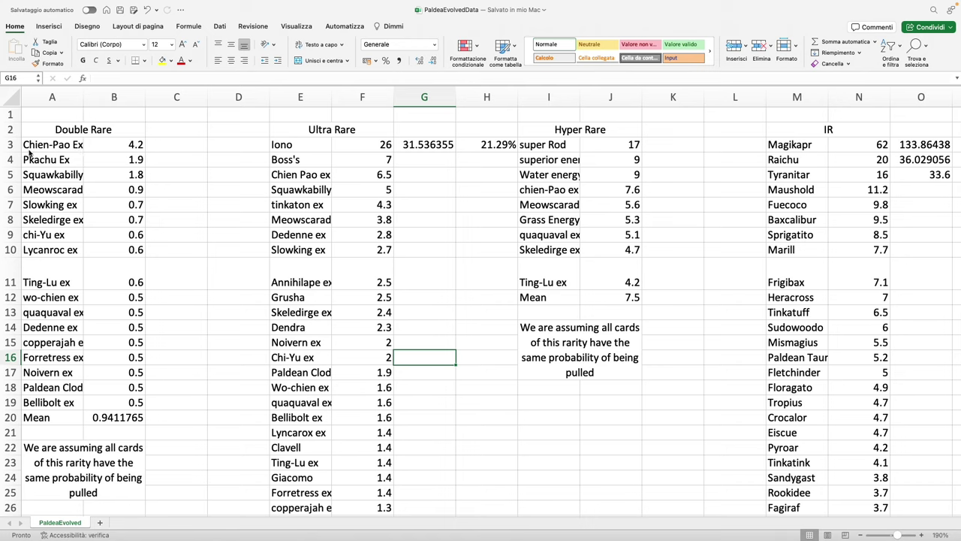
In the PaldeaEvolvedData workbook in Excel, examine the Double Rare card list, its mean row and the Chien-Pao Ex price.
{"action": "left_click_drag", "start_coordinate": [30, 152], "coordinate": [52, 417]}
{"action": "left_click", "coordinate": [52, 417]}
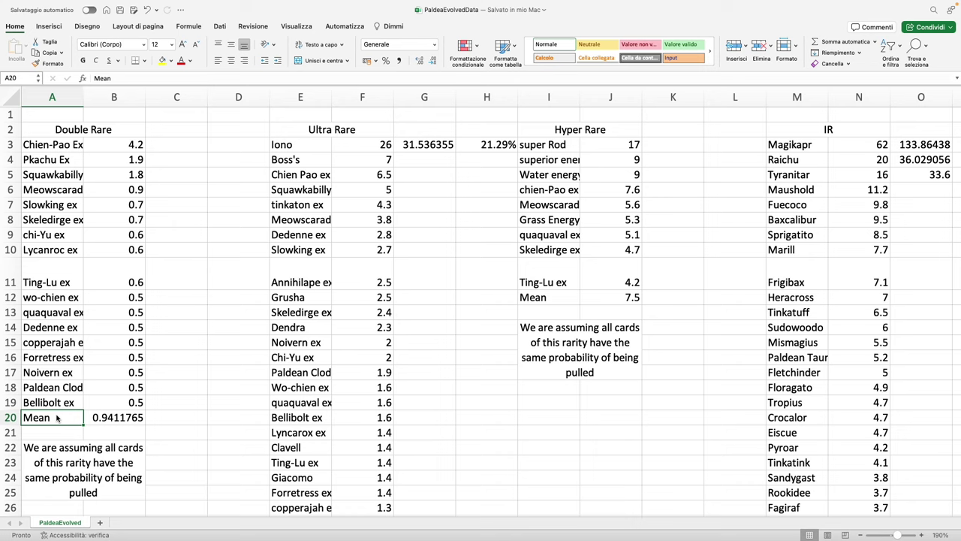
{"action": "key", "text": "super+Up"}
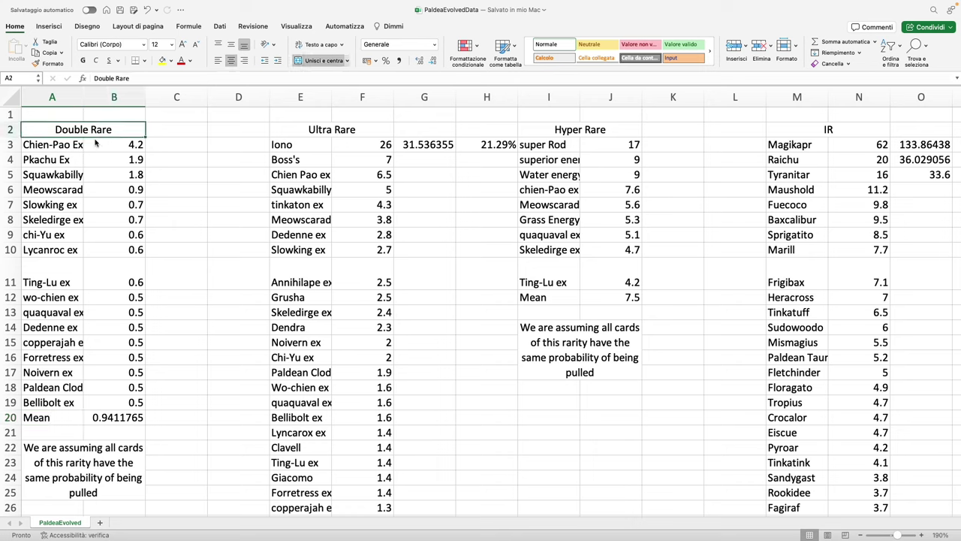
{"action": "left_click", "coordinate": [60, 147]}
{"action": "left_click", "coordinate": [129, 150]}
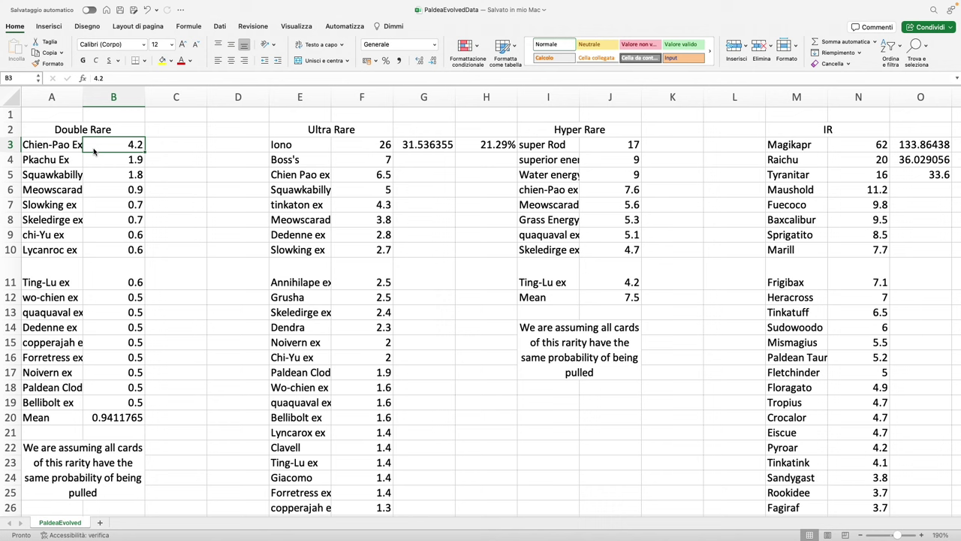
Examine the Ultra Rare and Hyper Rare card lists with their prices.
{"action": "scroll", "coordinate": [94, 151], "scroll_direction": "right", "scroll_amount": 2}
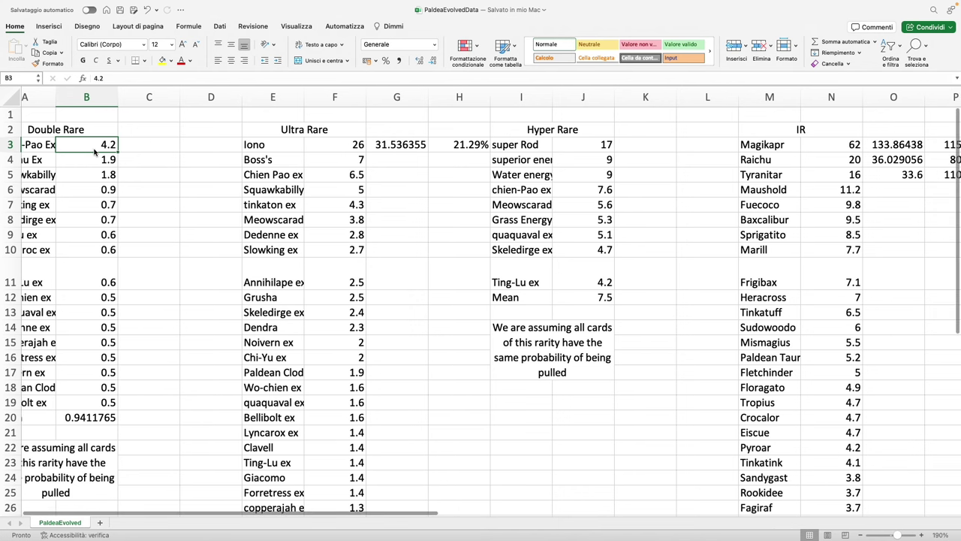
{"action": "left_click", "coordinate": [287, 131]}
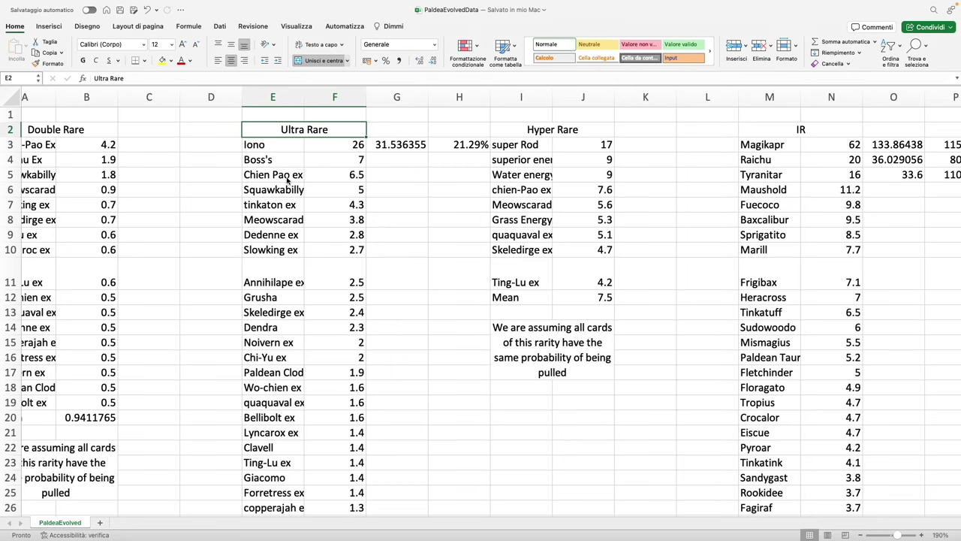
{"action": "scroll", "coordinate": [289, 180], "scroll_direction": "right", "scroll_amount": 4}
{"action": "scroll", "coordinate": [364, 156], "scroll_direction": "down", "scroll_amount": 1}
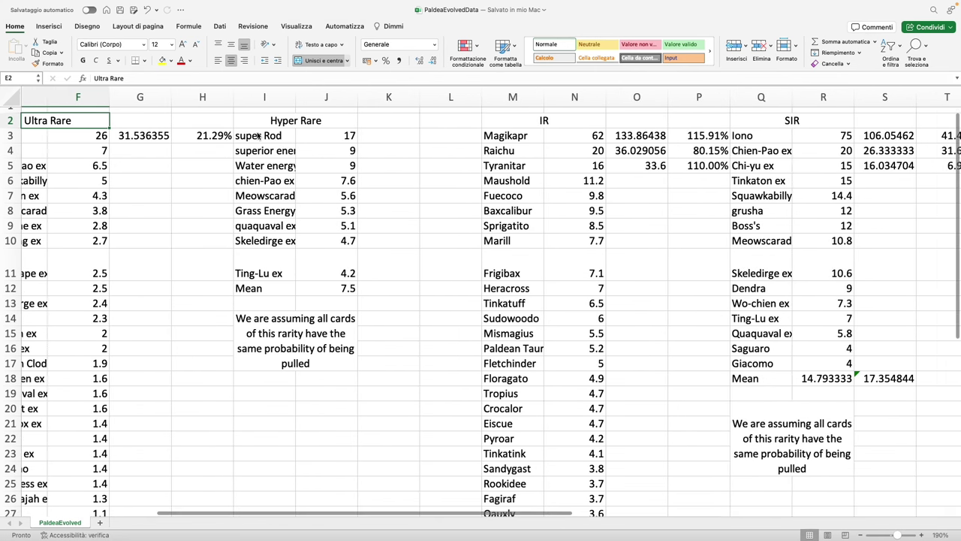
{"action": "left_click_drag", "start_coordinate": [259, 138], "coordinate": [269, 242]}
{"action": "left_click", "coordinate": [269, 242]}
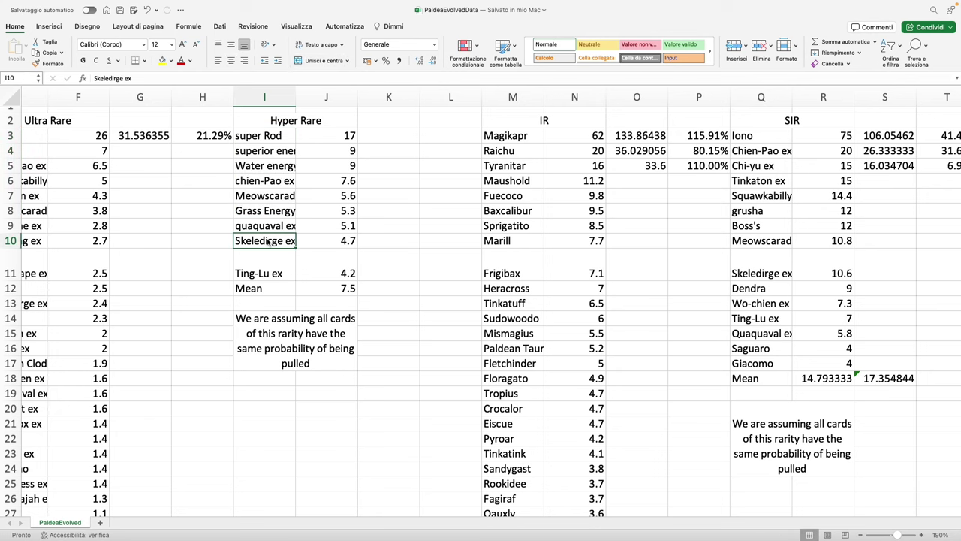
{"action": "left_click", "coordinate": [262, 125]}
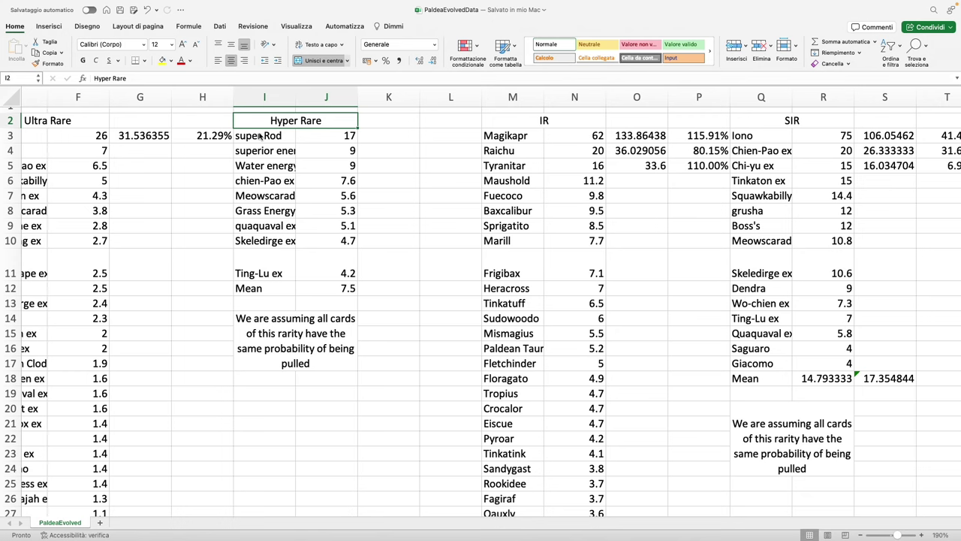
Locate the IR and SIR card tables and inspect their headings.
{"action": "scroll", "coordinate": [259, 135], "scroll_direction": "right", "scroll_amount": 5}
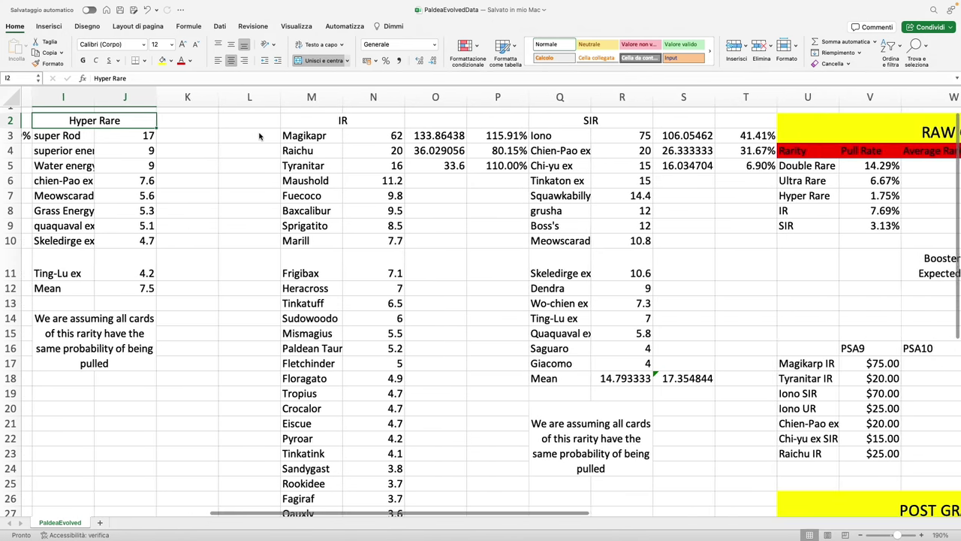
{"action": "scroll", "coordinate": [259, 136], "scroll_direction": "left", "scroll_amount": 5}
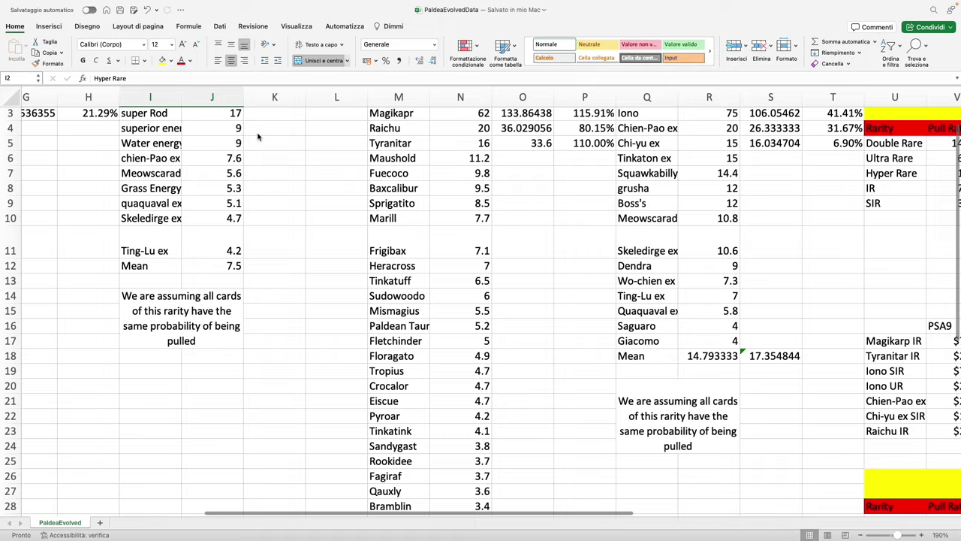
{"action": "scroll", "coordinate": [259, 136], "scroll_direction": "up", "scroll_amount": 1}
{"action": "scroll", "coordinate": [260, 136], "scroll_direction": "left", "scroll_amount": 1}
{"action": "left_click", "coordinate": [440, 135]}
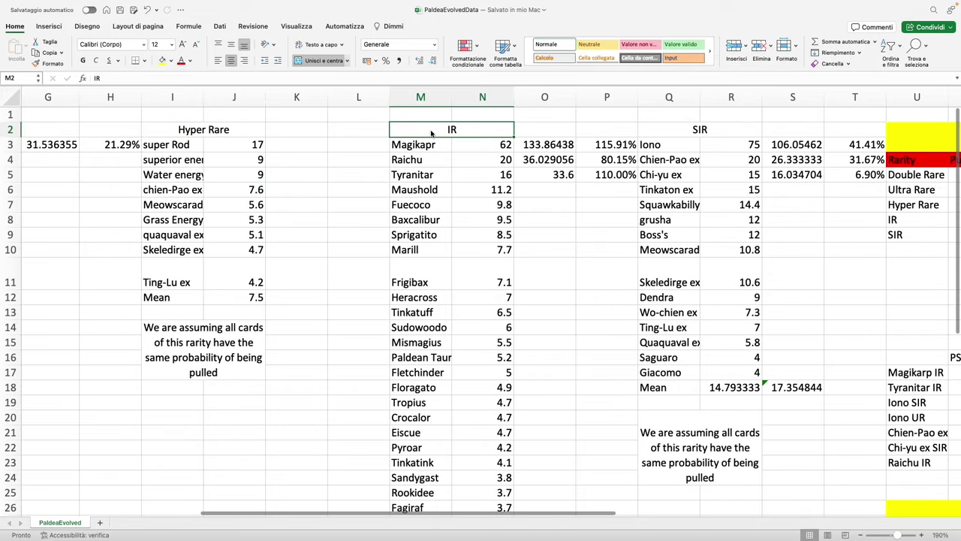
{"action": "left_click", "coordinate": [723, 133]}
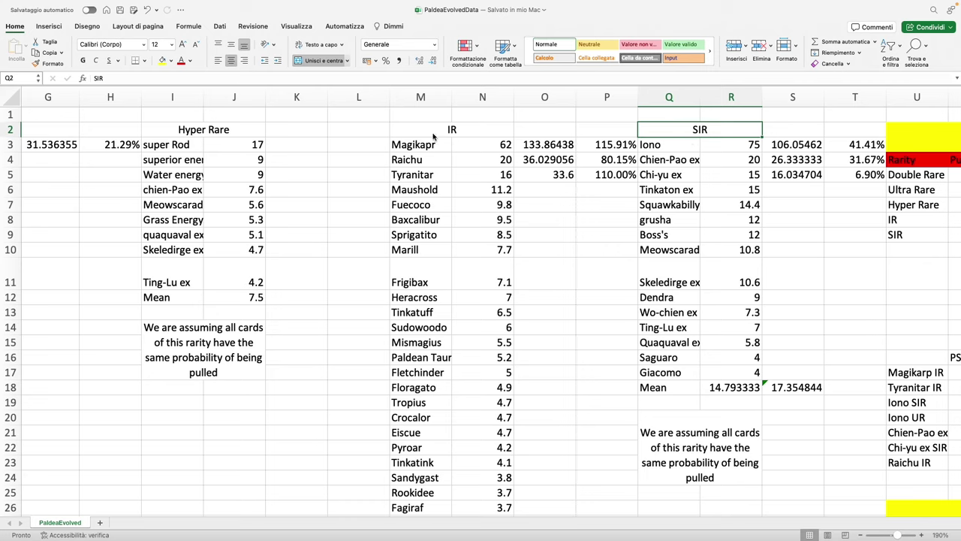
Inspect the Magikarp, Raichu and Tyranitar entries in the IR table and the Iono entry in the SIR table.
{"action": "left_click", "coordinate": [425, 163]}
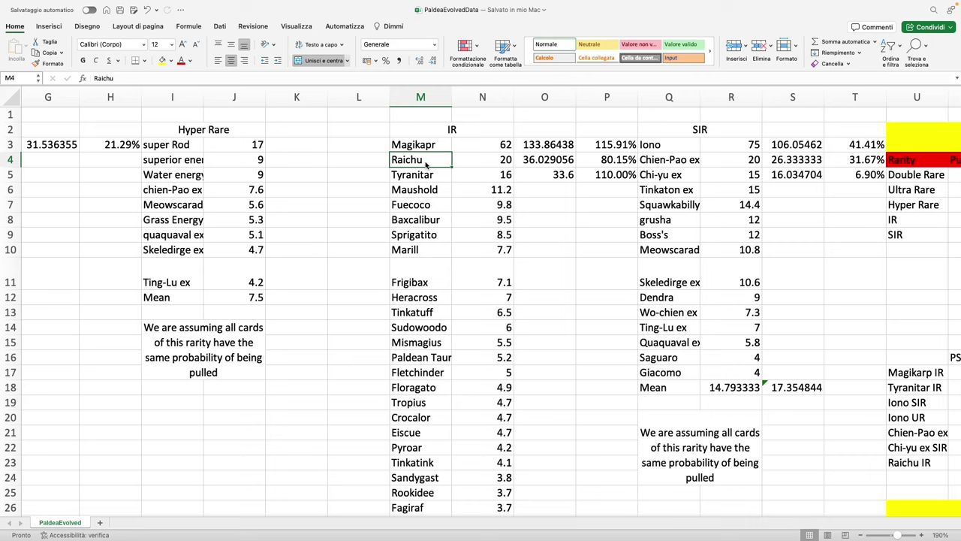
{"action": "left_click", "coordinate": [426, 177]}
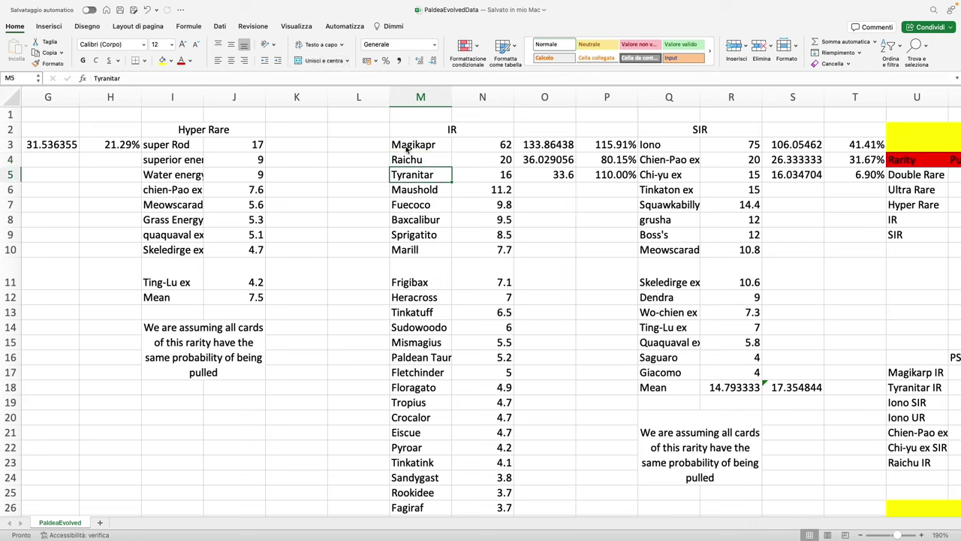
{"action": "left_click_drag", "start_coordinate": [426, 177], "coordinate": [450, 179]}
{"action": "left_click_drag", "start_coordinate": [413, 145], "coordinate": [470, 175]}
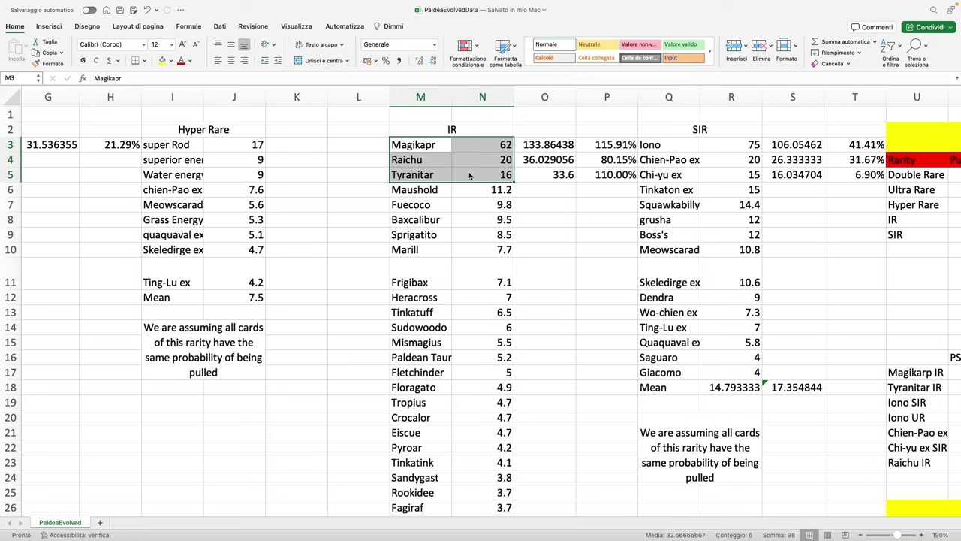
{"action": "left_click", "coordinate": [651, 150]}
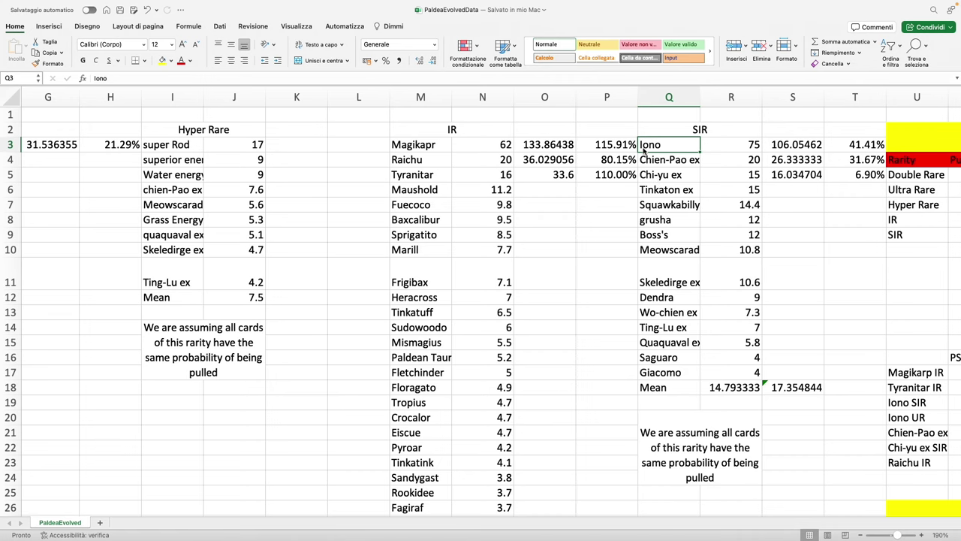
Read the equal pull probability notes beneath the Ultra Rare and Double Rare tables.
{"action": "scroll", "coordinate": [621, 173], "scroll_direction": "down", "scroll_amount": 10}
{"action": "scroll", "coordinate": [621, 173], "scroll_direction": "left", "scroll_amount": 5}
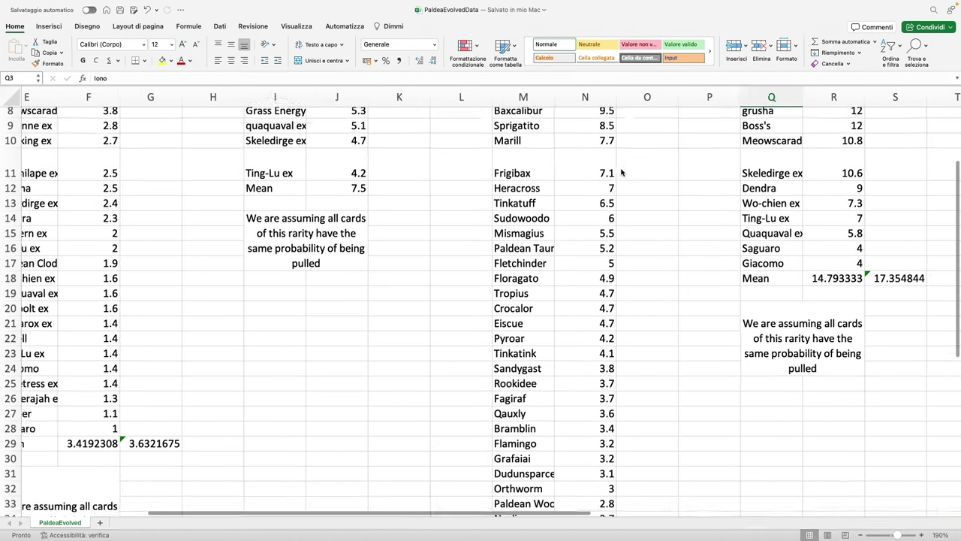
{"action": "left_click", "coordinate": [94, 296]}
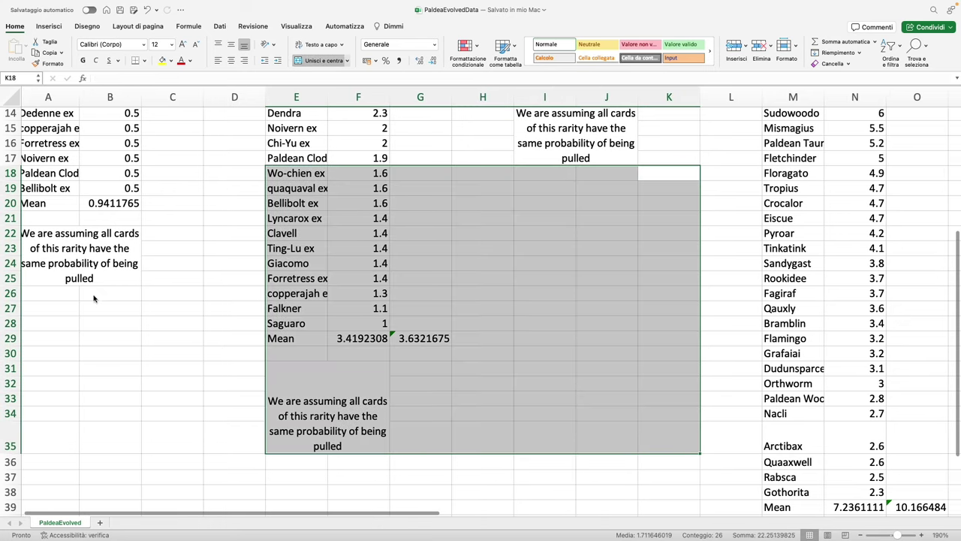
{"action": "left_click", "coordinate": [300, 432]}
{"action": "scroll", "coordinate": [301, 432], "scroll_direction": "right", "scroll_amount": 2}
{"action": "scroll", "coordinate": [301, 431], "scroll_direction": "up", "scroll_amount": 8}
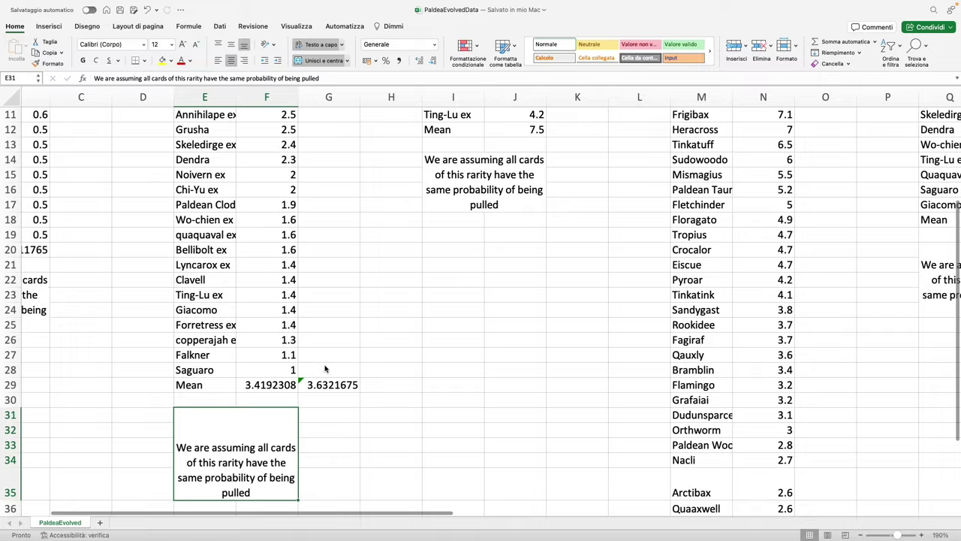
{"action": "scroll", "coordinate": [474, 218], "scroll_direction": "left", "scroll_amount": 3}
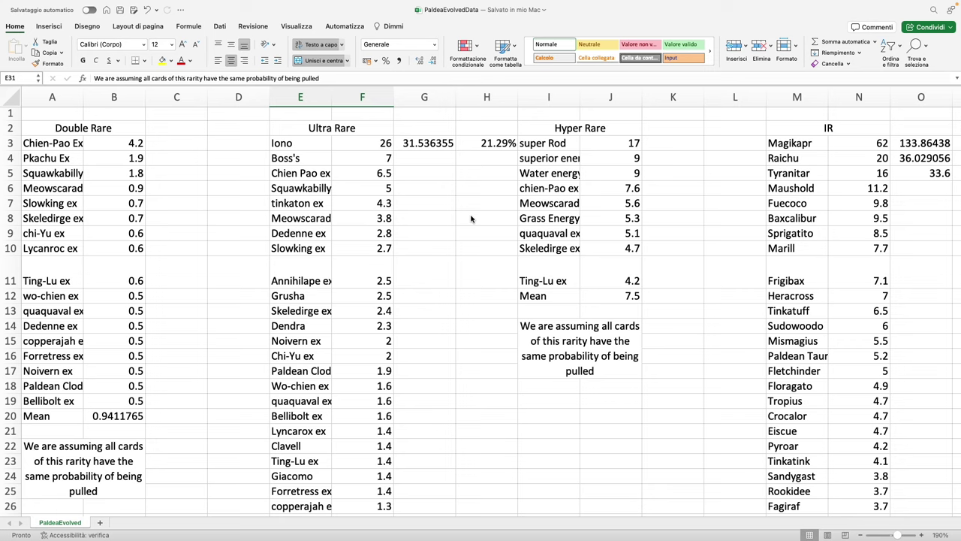
{"action": "left_click", "coordinate": [93, 467]}
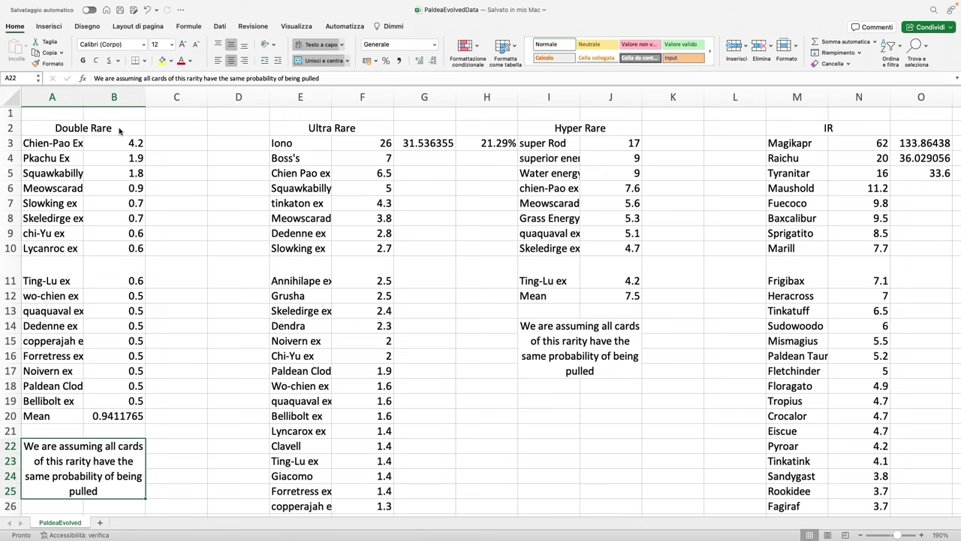
Compare the Chien-Pao Ex and Meowscarada ex entries in the Double Rare table.
{"action": "left_click", "coordinate": [69, 145]}
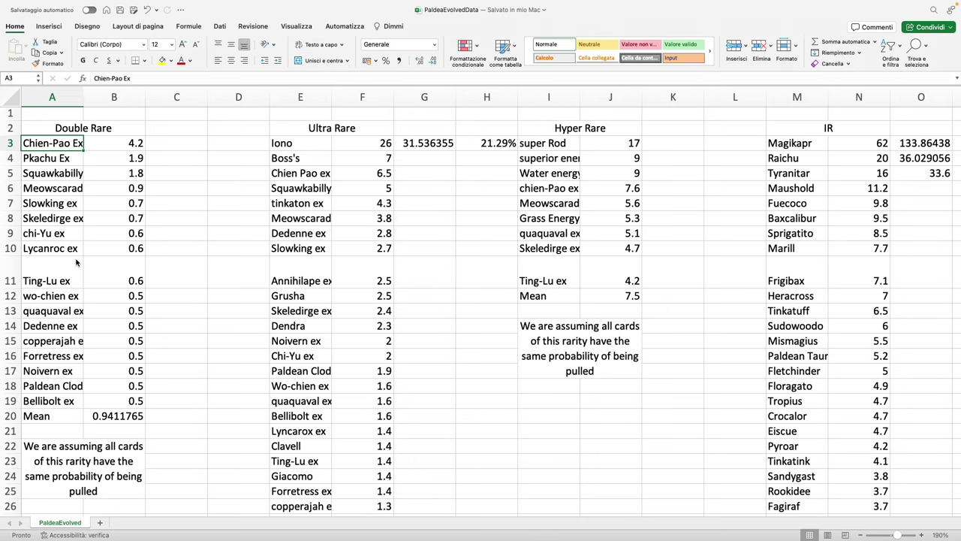
{"action": "scroll", "coordinate": [76, 263], "scroll_direction": "up", "scroll_amount": 1}
{"action": "left_click", "coordinate": [49, 192]}
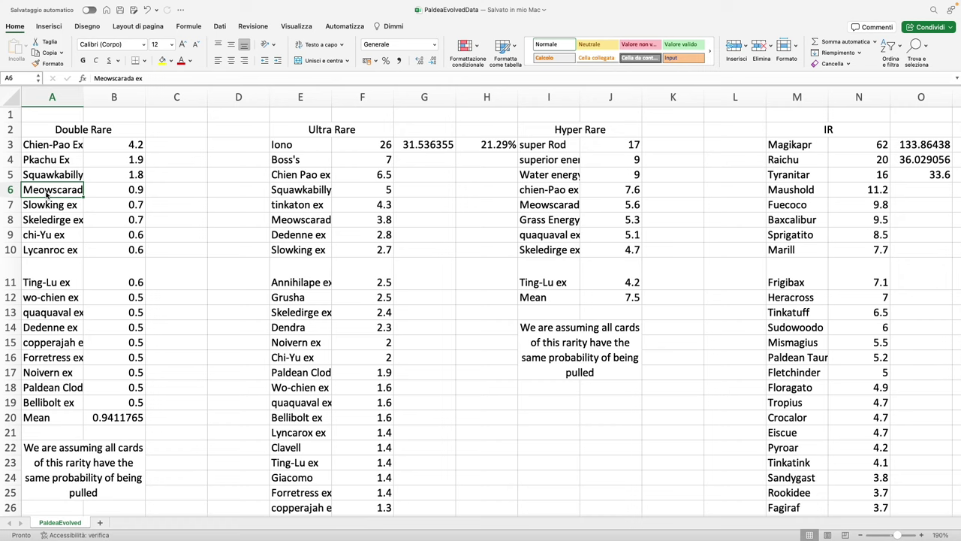
{"action": "scroll", "coordinate": [47, 193], "scroll_direction": "right", "scroll_amount": 1}
{"action": "scroll", "coordinate": [47, 194], "scroll_direction": "left", "scroll_amount": 1}
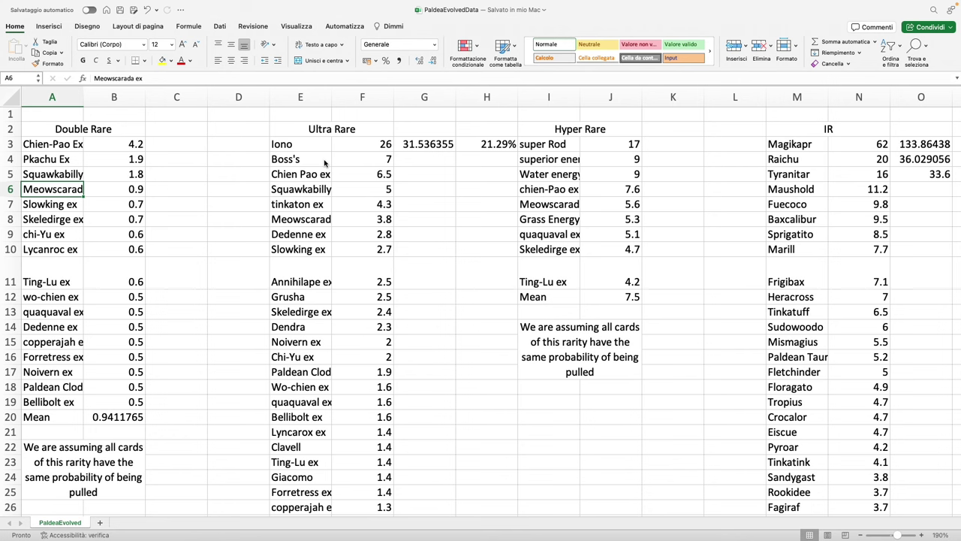
Recheck the Double Rare probability note and select the first five Hyper Rare cards with their prices.
{"action": "scroll", "coordinate": [322, 165], "scroll_direction": "down", "scroll_amount": 1}
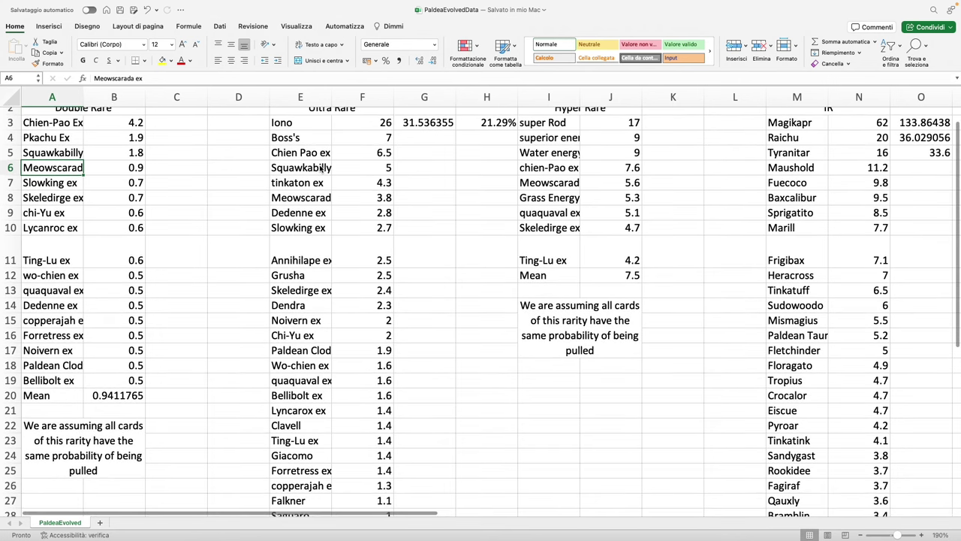
{"action": "scroll", "coordinate": [321, 168], "scroll_direction": "up", "scroll_amount": 1}
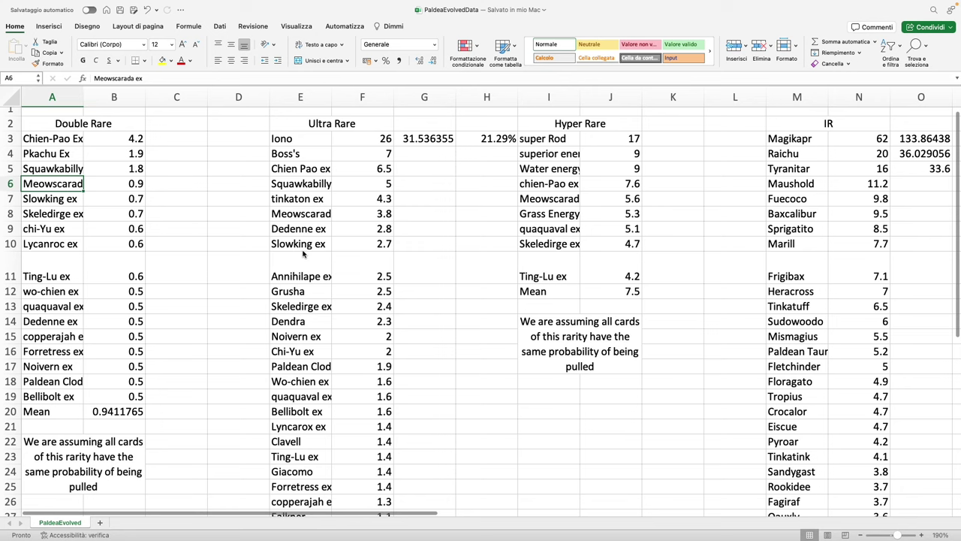
{"action": "left_click", "coordinate": [75, 457]}
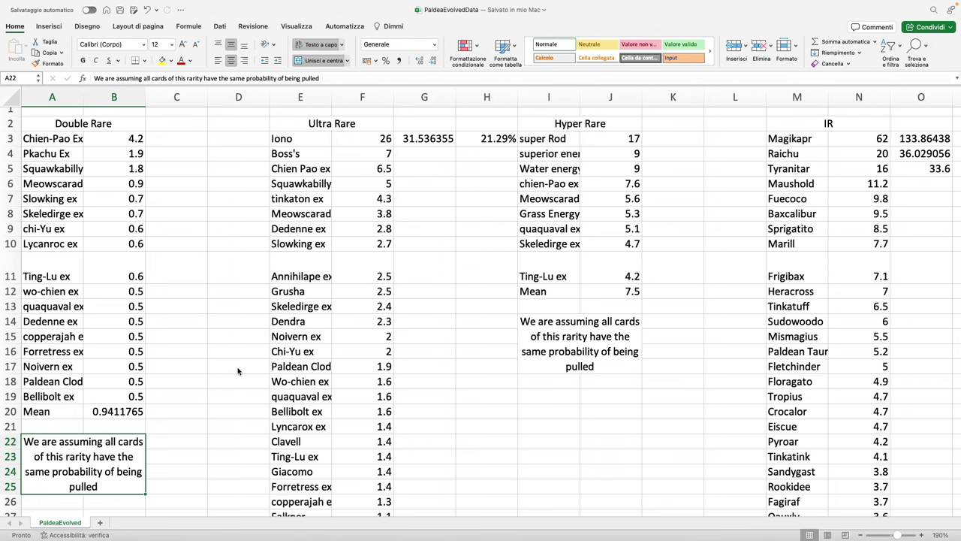
{"action": "scroll", "coordinate": [235, 370], "scroll_direction": "right", "scroll_amount": 2}
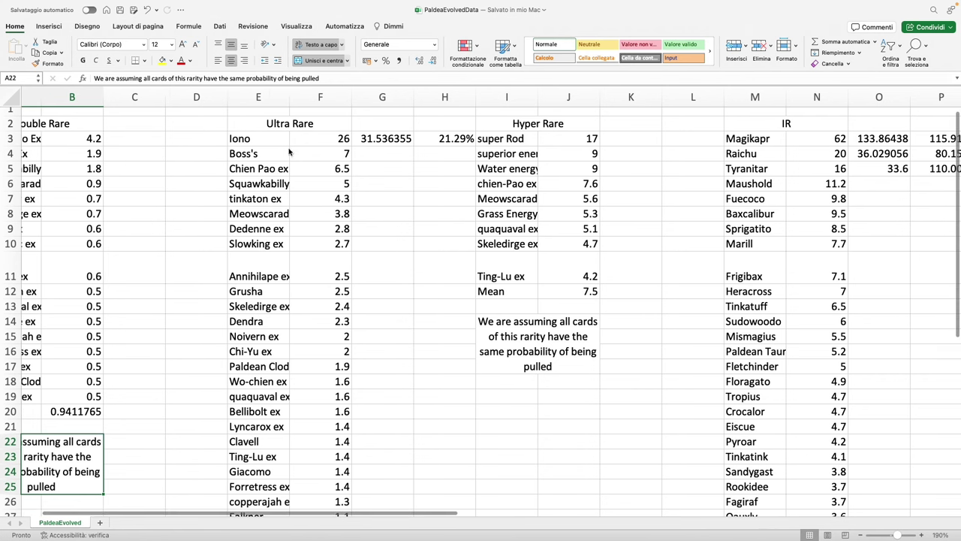
{"action": "left_click_drag", "start_coordinate": [496, 139], "coordinate": [560, 202]}
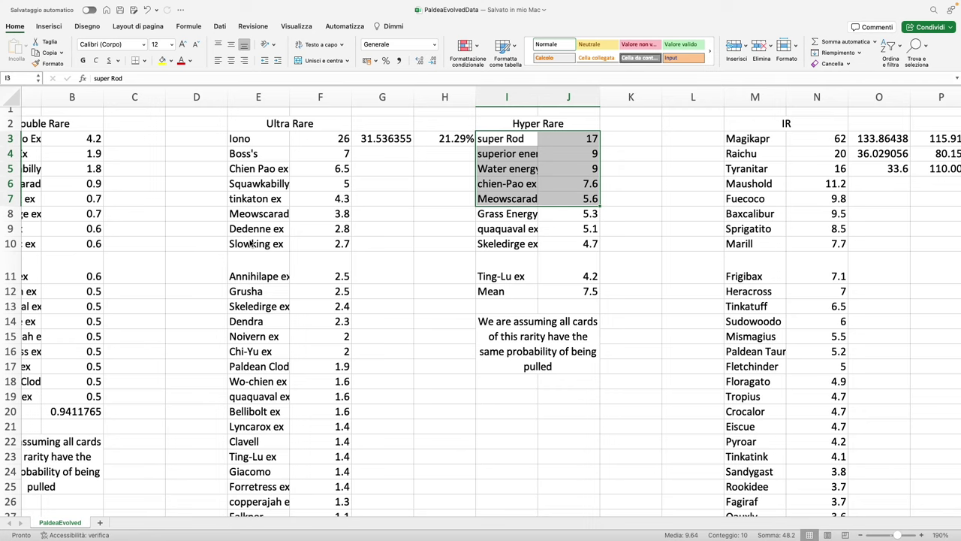
Review the Hyper Rare price list and its equal pull probability note beside the Ultra Rare list.
{"action": "scroll", "coordinate": [676, 181], "scroll_direction": "right", "scroll_amount": 4}
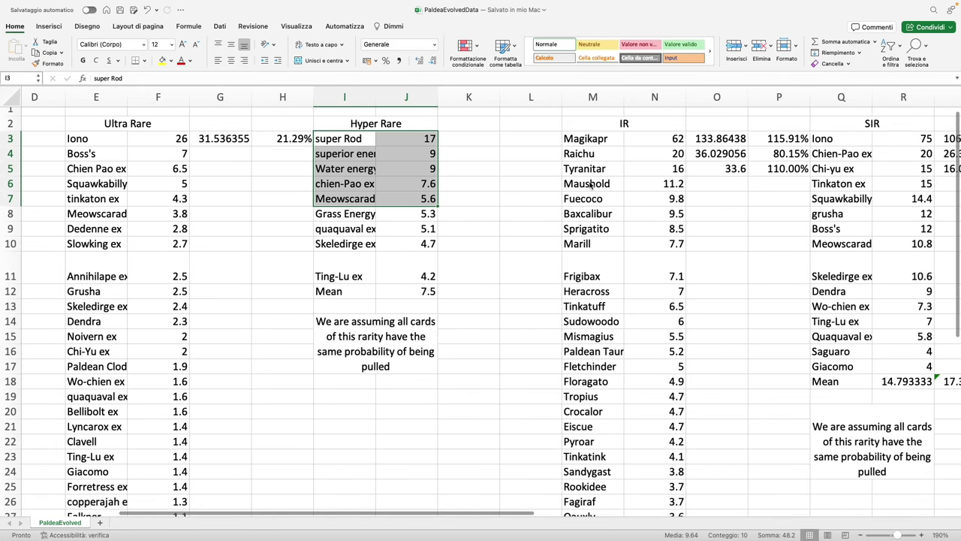
{"action": "left_click", "coordinate": [427, 213]}
{"action": "left_click", "coordinate": [368, 354]}
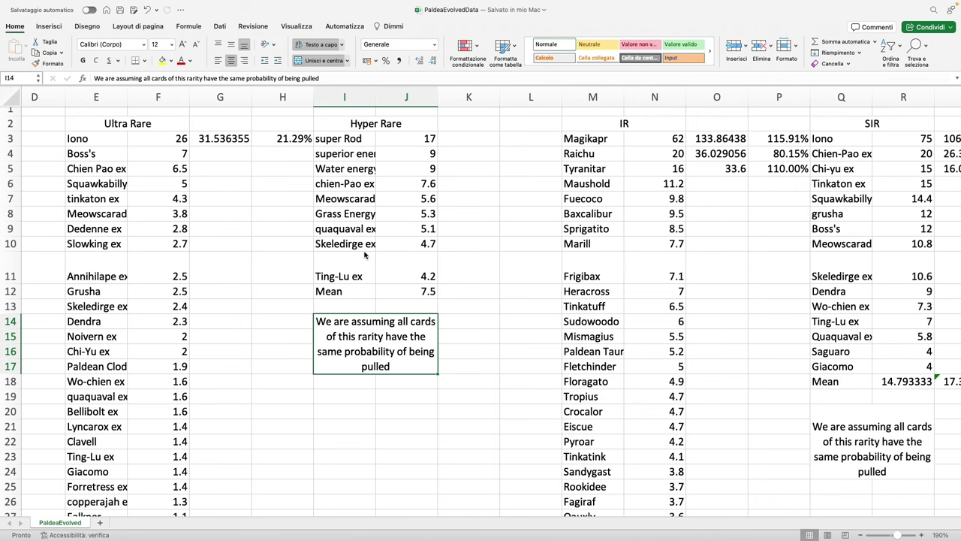
{"action": "scroll", "coordinate": [366, 256], "scroll_direction": "down", "scroll_amount": 3}
{"action": "scroll", "coordinate": [366, 256], "scroll_direction": "left", "scroll_amount": 2}
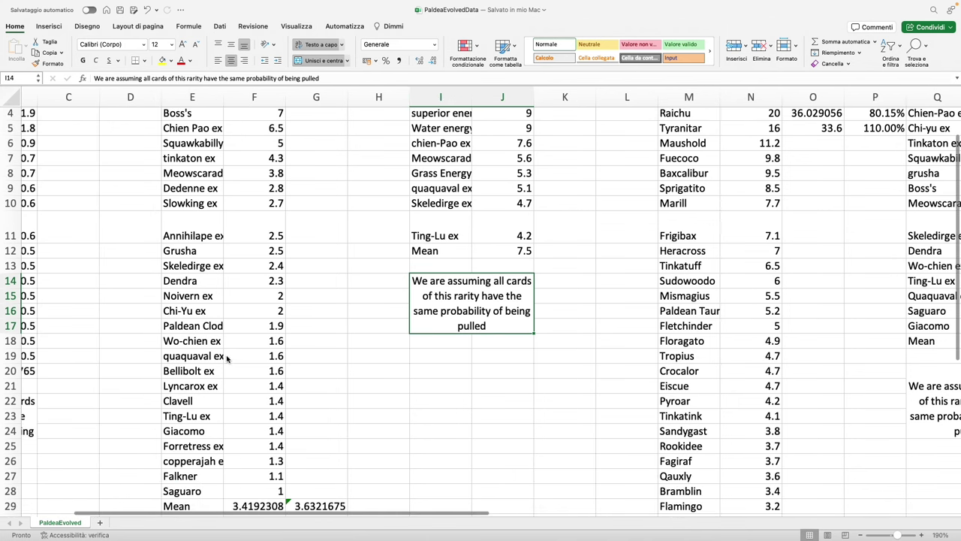
{"action": "scroll", "coordinate": [277, 323], "scroll_direction": "right", "scroll_amount": 3}
{"action": "scroll", "coordinate": [273, 321], "scroll_direction": "up", "scroll_amount": 3}
{"action": "left_click", "coordinate": [275, 315]}
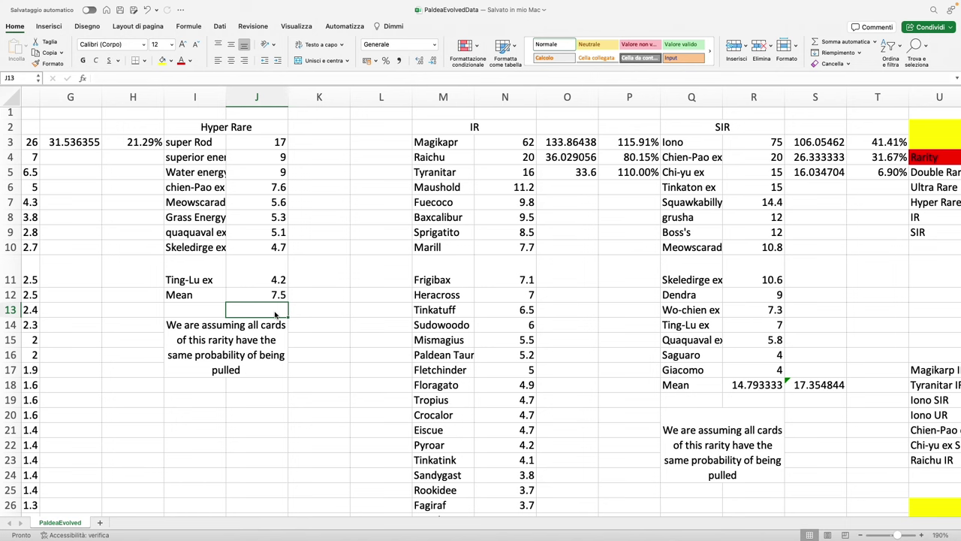
Bring up the RAW CARDS DATA summary and inspect its title and the PSA9 and PSA10 headers below it.
{"action": "scroll", "coordinate": [274, 315], "scroll_direction": "up", "scroll_amount": 5}
{"action": "left_click", "coordinate": [245, 162]}
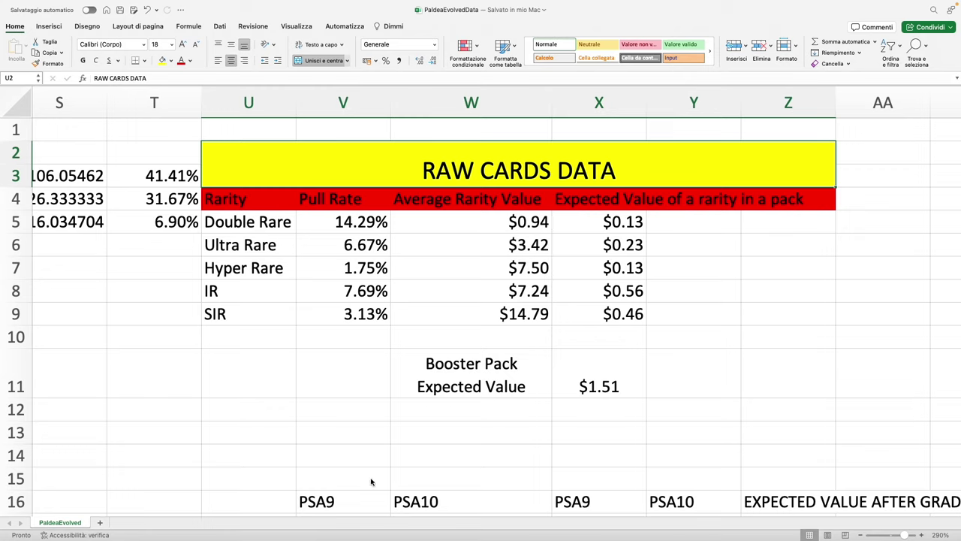
{"action": "left_click_drag", "start_coordinate": [344, 499], "coordinate": [697, 501]}
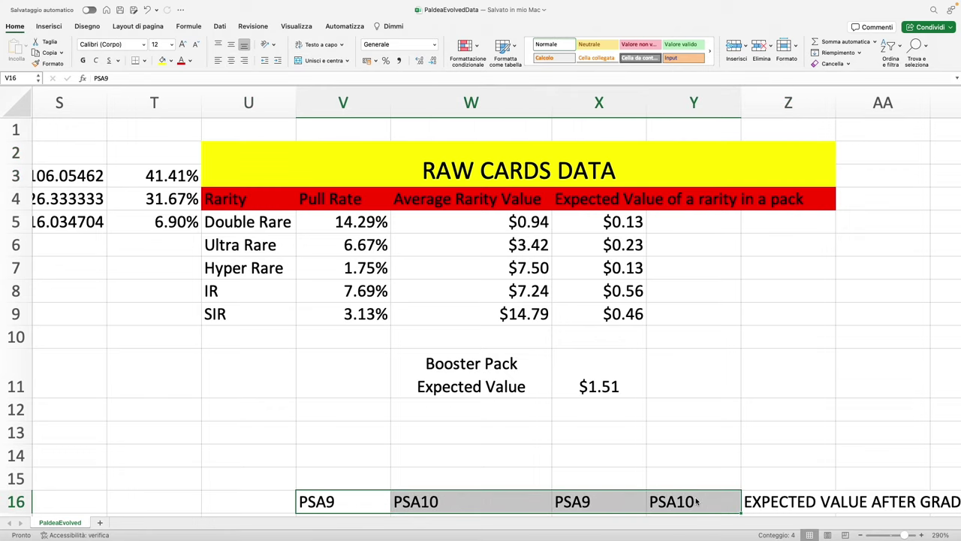
{"action": "left_click", "coordinate": [669, 466]}
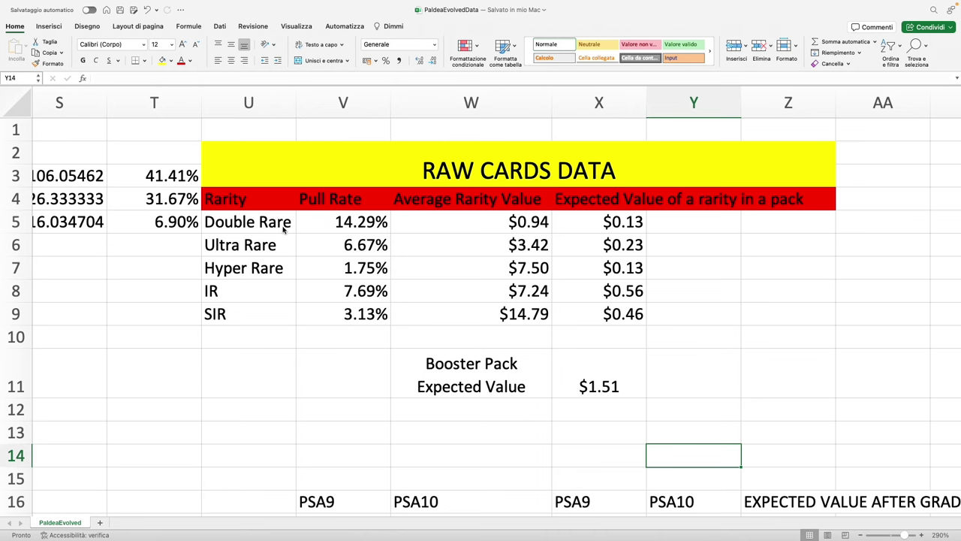
Inspect the pull rate formulas for Double Rare, Ultra Rare, Hyper Rare, IR and SIR in the RAW CARDS DATA table.
{"action": "scroll", "coordinate": [274, 229], "scroll_direction": "left", "scroll_amount": 2}
{"action": "scroll", "coordinate": [274, 229], "scroll_direction": "right", "scroll_amount": 3}
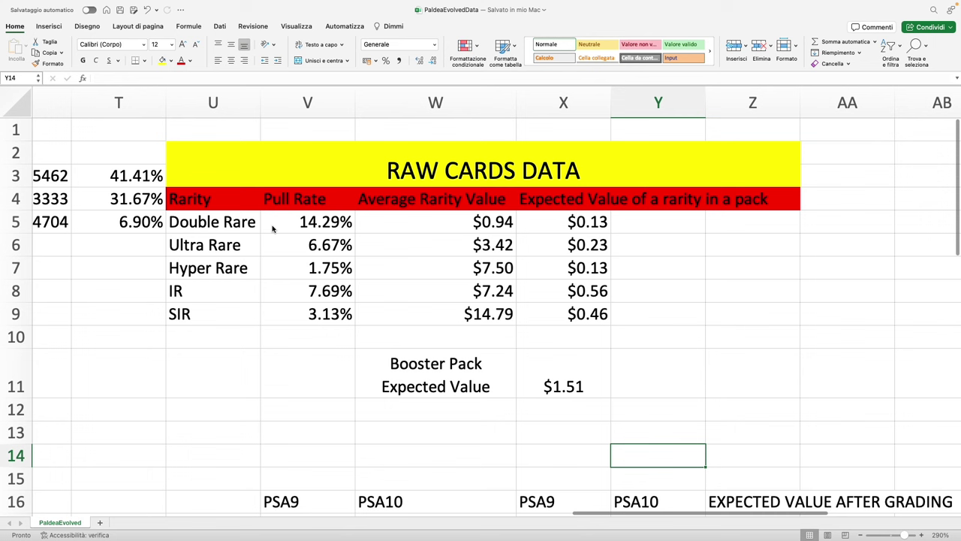
{"action": "scroll", "coordinate": [272, 229], "scroll_direction": "down", "scroll_amount": 1}
{"action": "scroll", "coordinate": [273, 229], "scroll_direction": "up", "scroll_amount": 1}
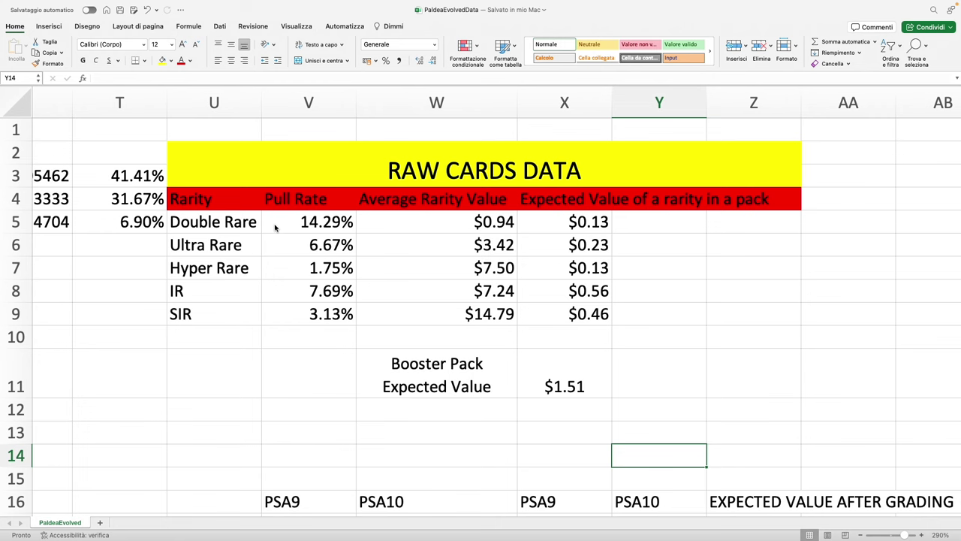
{"action": "scroll", "coordinate": [275, 225], "scroll_direction": "left", "scroll_amount": 3}
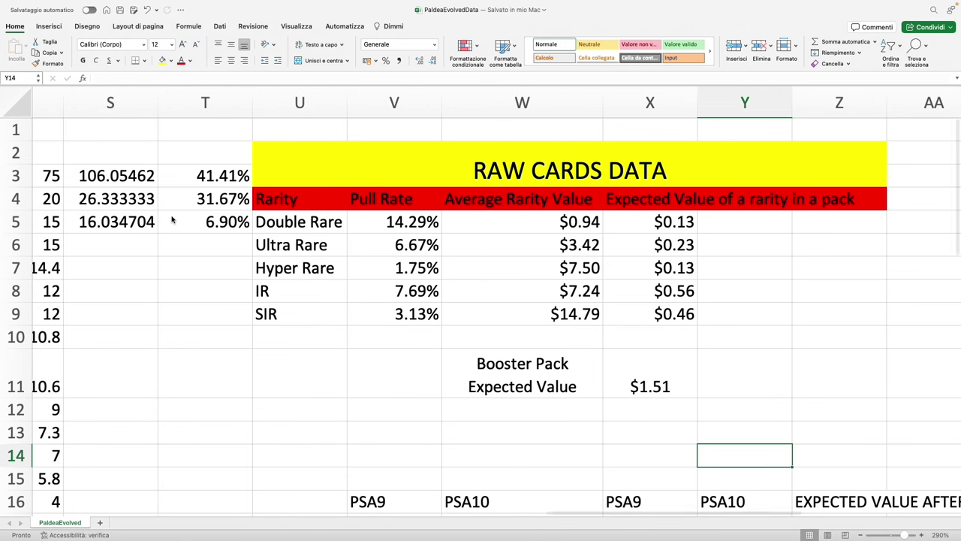
{"action": "scroll", "coordinate": [169, 278], "scroll_direction": "right", "scroll_amount": 3}
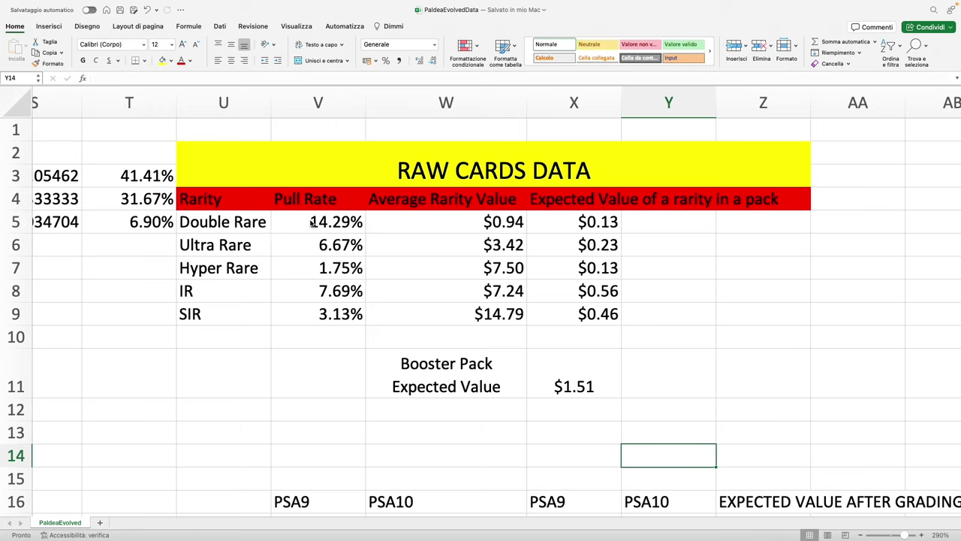
{"action": "left_click", "coordinate": [313, 224]}
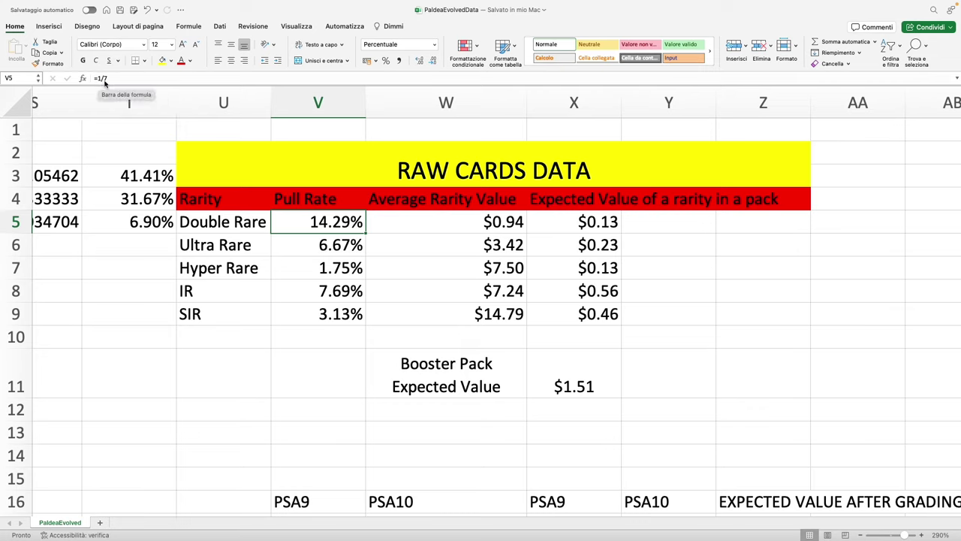
{"action": "left_click", "coordinate": [342, 252]}
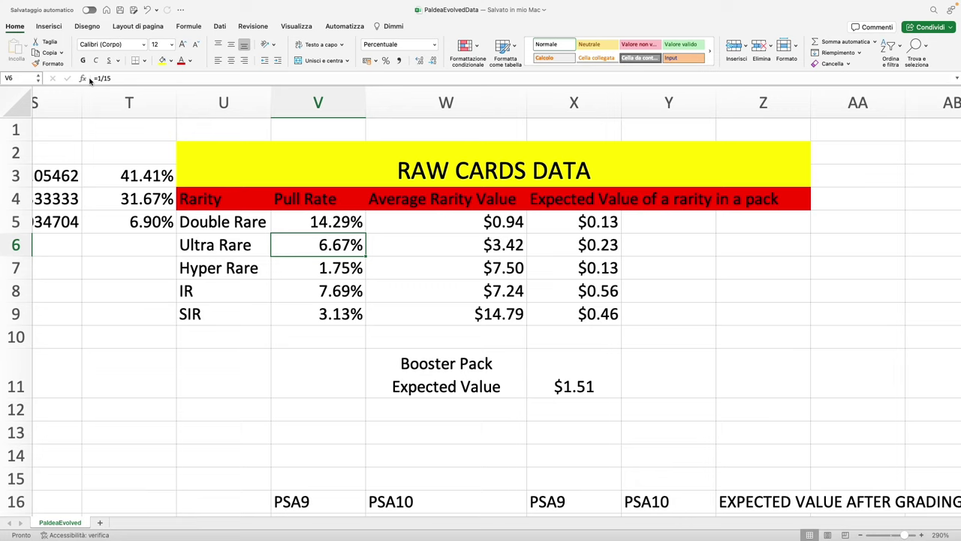
{"action": "left_click", "coordinate": [317, 268]}
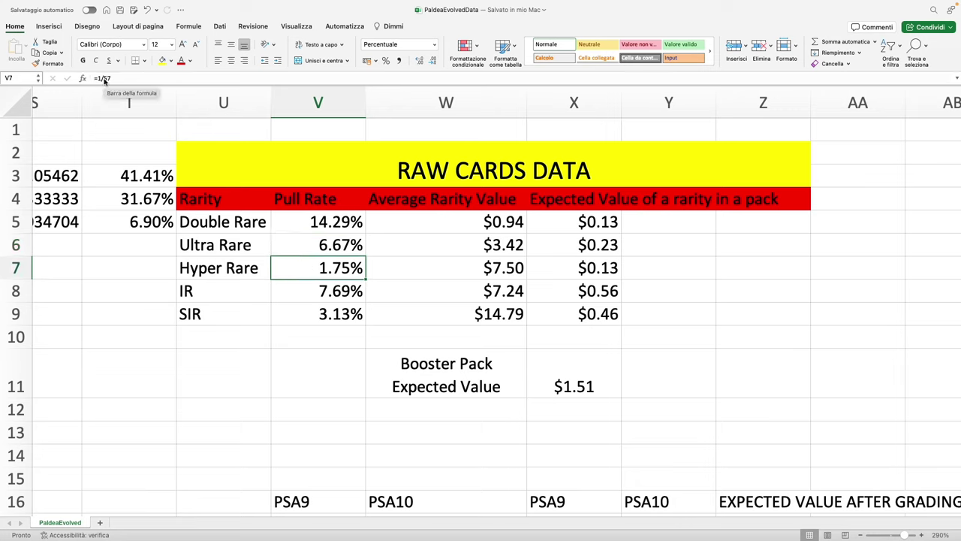
{"action": "left_click", "coordinate": [290, 297]}
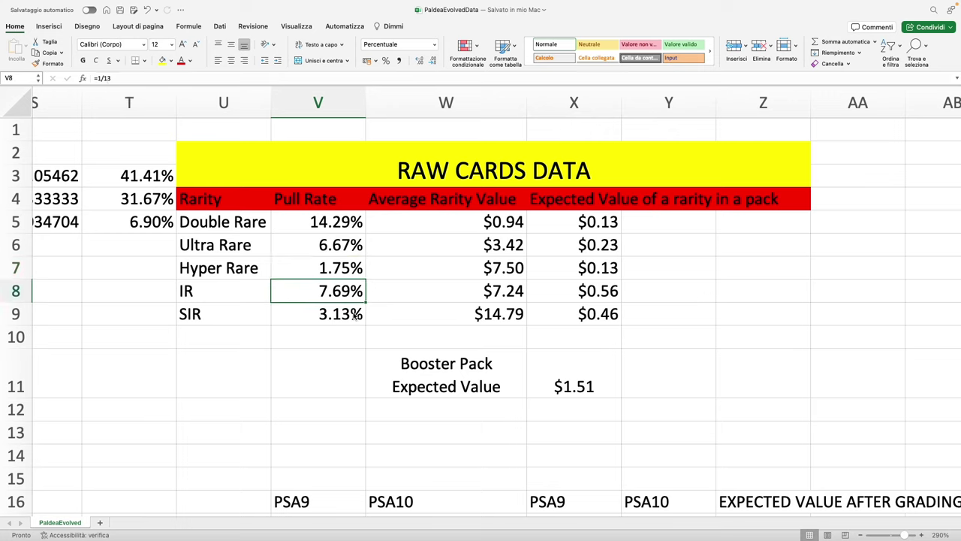
{"action": "left_click", "coordinate": [352, 316]}
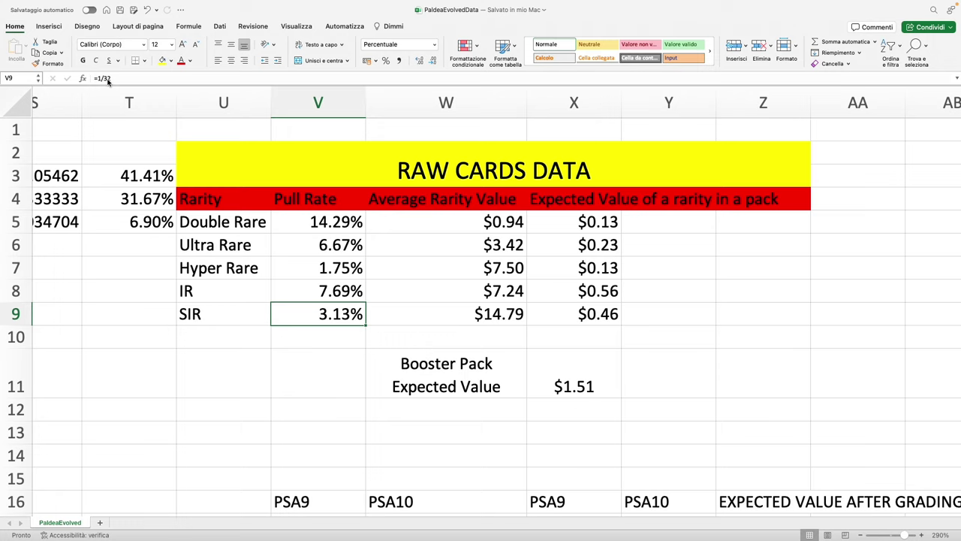
Recheck the Hyper Rare and IR pull rate formulas against their rarity labels.
{"action": "left_click", "coordinate": [224, 273]}
{"action": "left_click", "coordinate": [289, 275]}
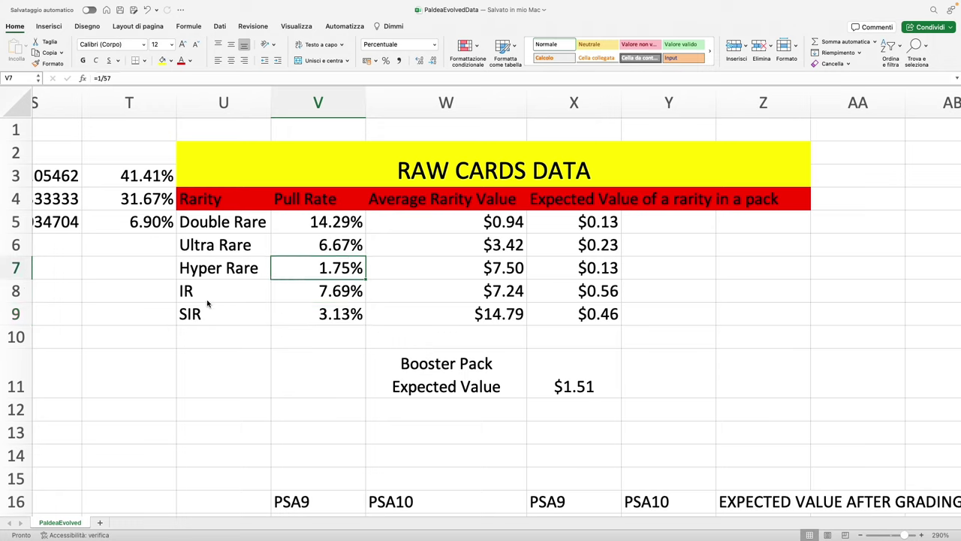
{"action": "left_click", "coordinate": [277, 295]}
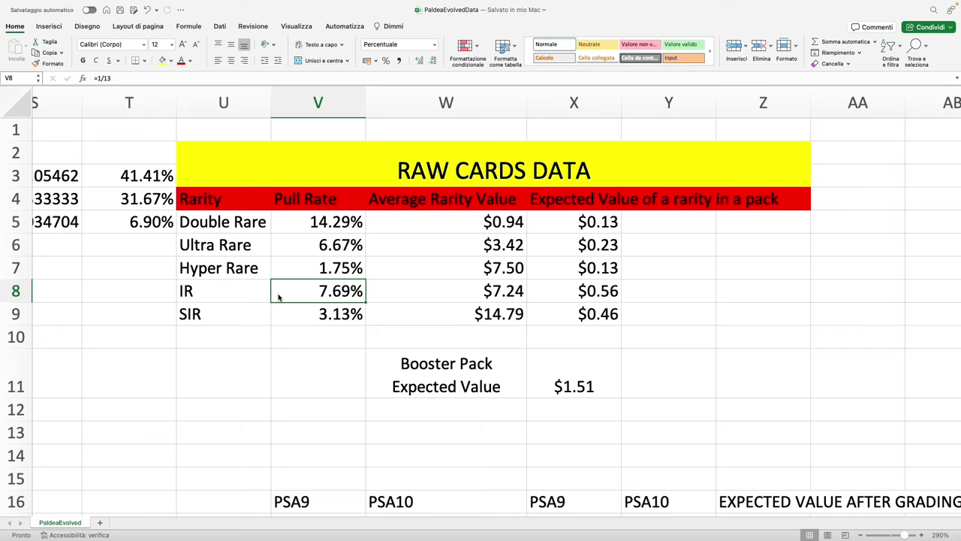
{"action": "left_click", "coordinate": [221, 298]}
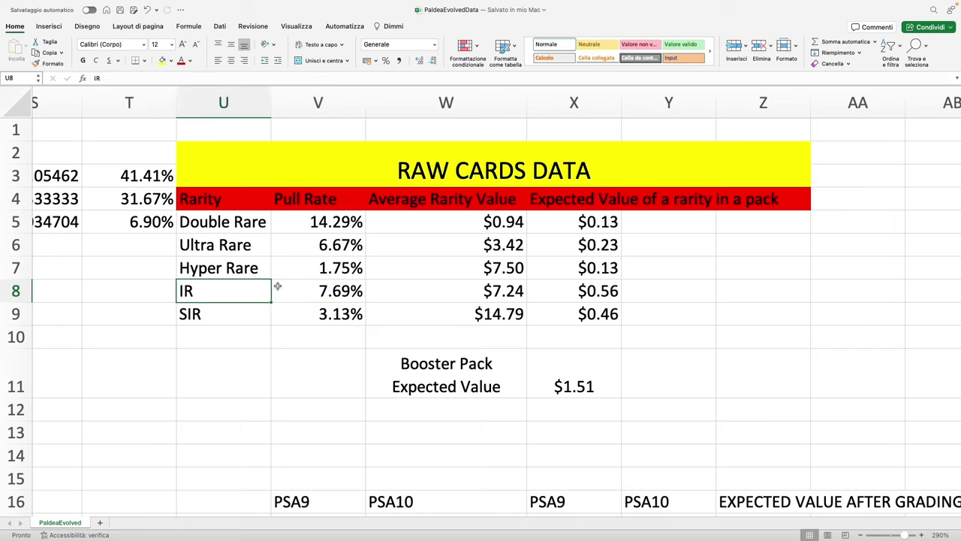
{"action": "left_click", "coordinate": [335, 298]}
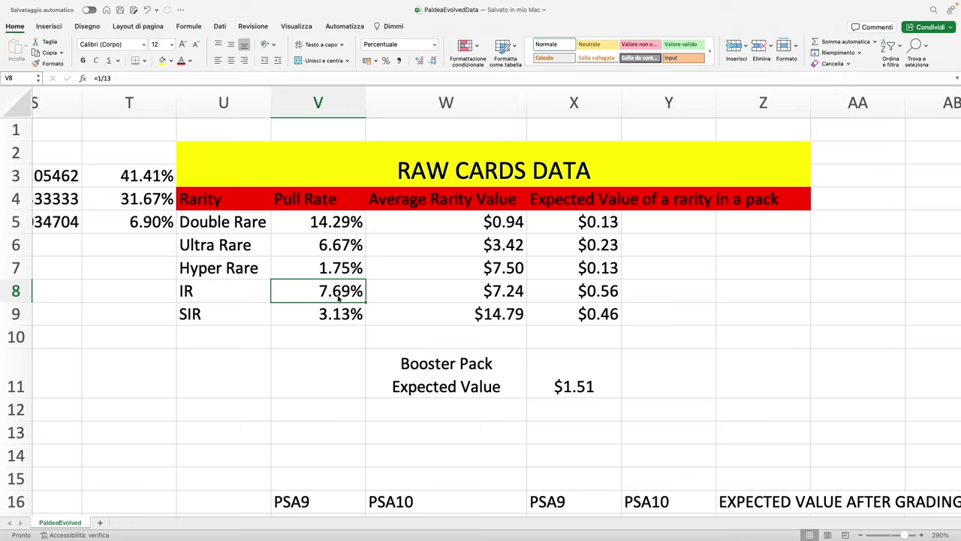
Examine the Hyper Rare mean formula and the equal pull probability note beneath it.
{"action": "left_click", "coordinate": [466, 209]}
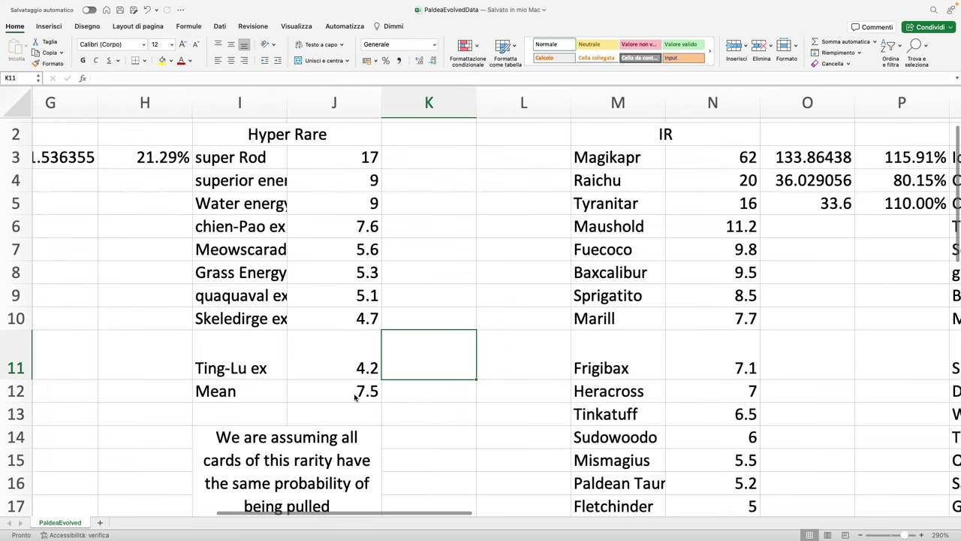
{"action": "left_click", "coordinate": [346, 398]}
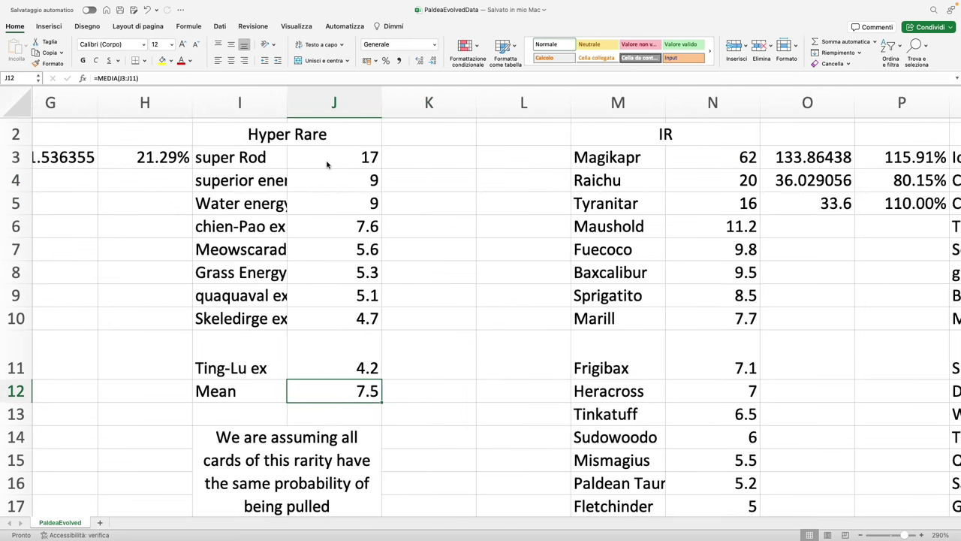
{"action": "scroll", "coordinate": [326, 362], "scroll_direction": "down", "scroll_amount": 2}
{"action": "left_click", "coordinate": [293, 424]}
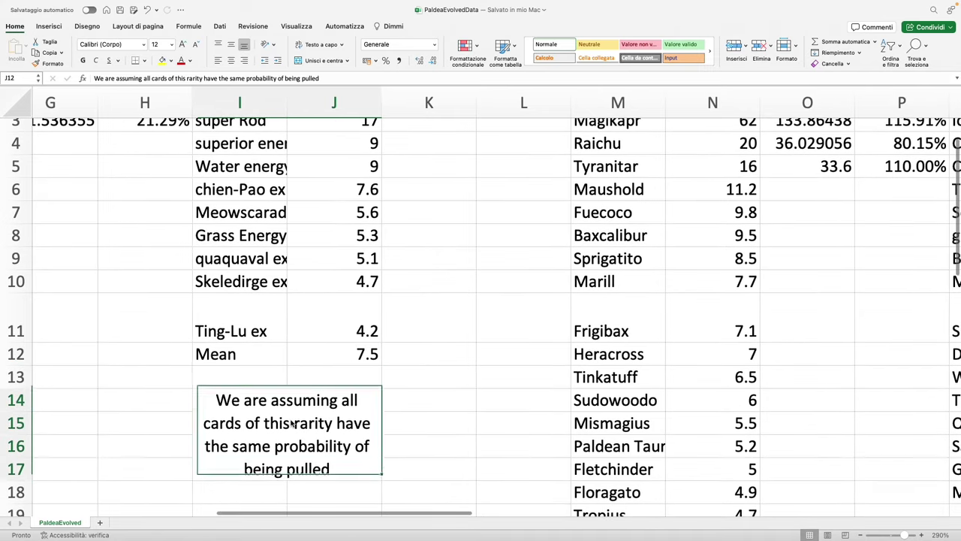
{"action": "scroll", "coordinate": [293, 425], "scroll_direction": "left", "scroll_amount": 1}
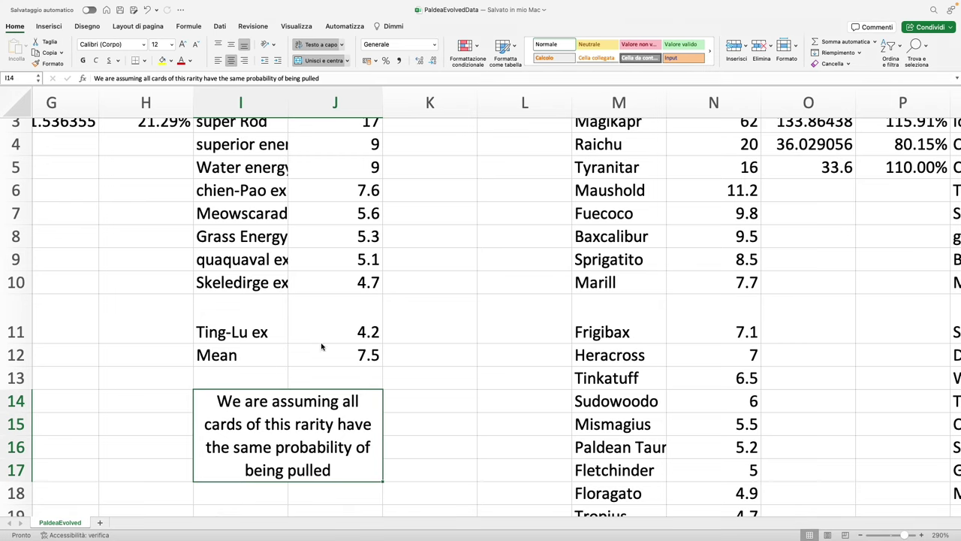
{"action": "left_click", "coordinate": [350, 354]}
Check which cells the Average Rarity Value column references for each of the five rarities in RAW CARDS DATA.
{"action": "scroll", "coordinate": [481, 241], "scroll_direction": "right", "scroll_amount": 10}
{"action": "left_click", "coordinate": [501, 217]}
{"action": "left_click", "coordinate": [498, 238]}
{"action": "left_click", "coordinate": [494, 263]}
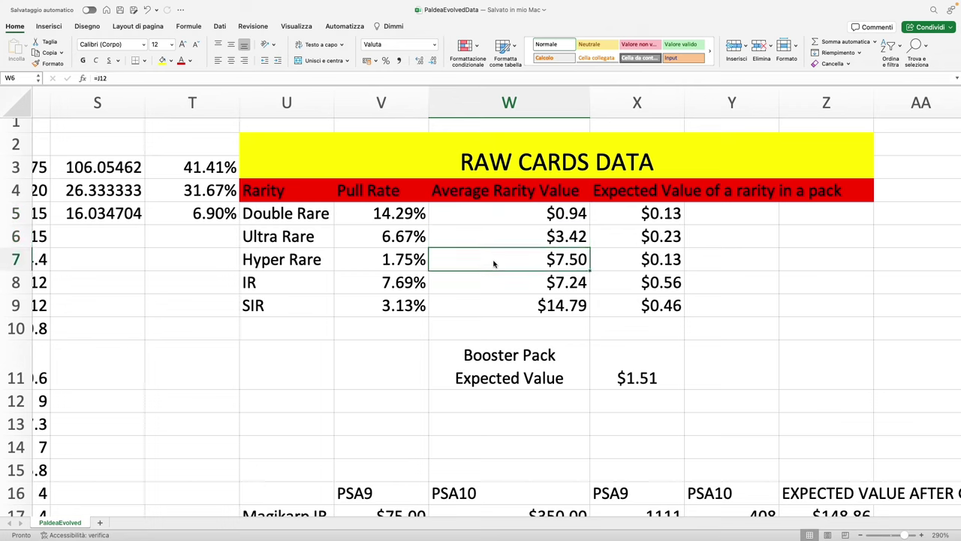
{"action": "left_click", "coordinate": [494, 286]}
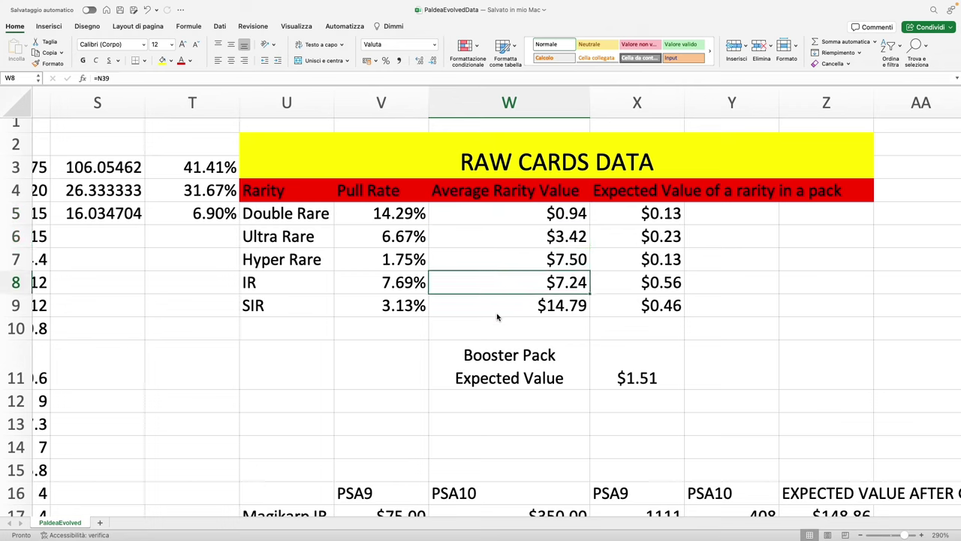
{"action": "left_click", "coordinate": [496, 314]}
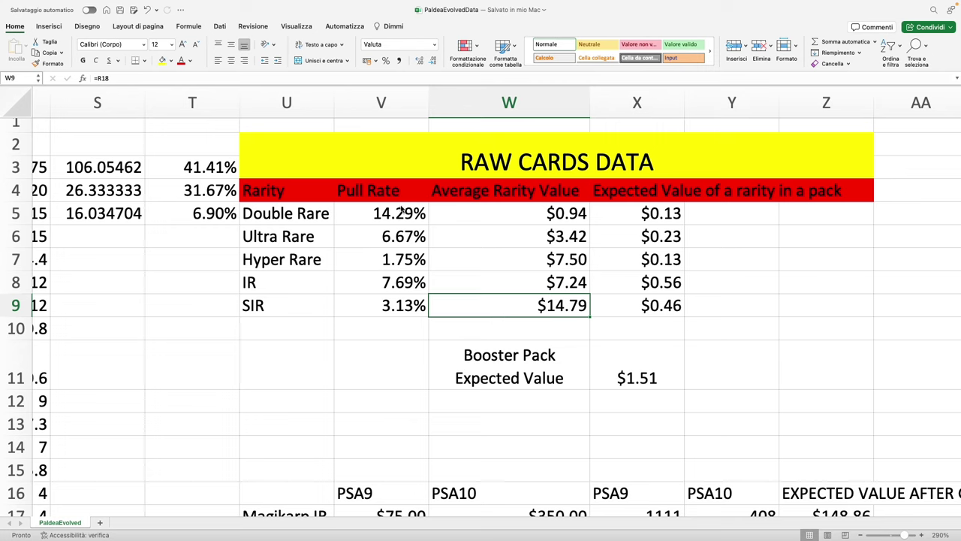
Compare the Double Rare pull rate with its expected value formula and check the expected values of the other four rarities.
{"action": "left_click", "coordinate": [398, 216]}
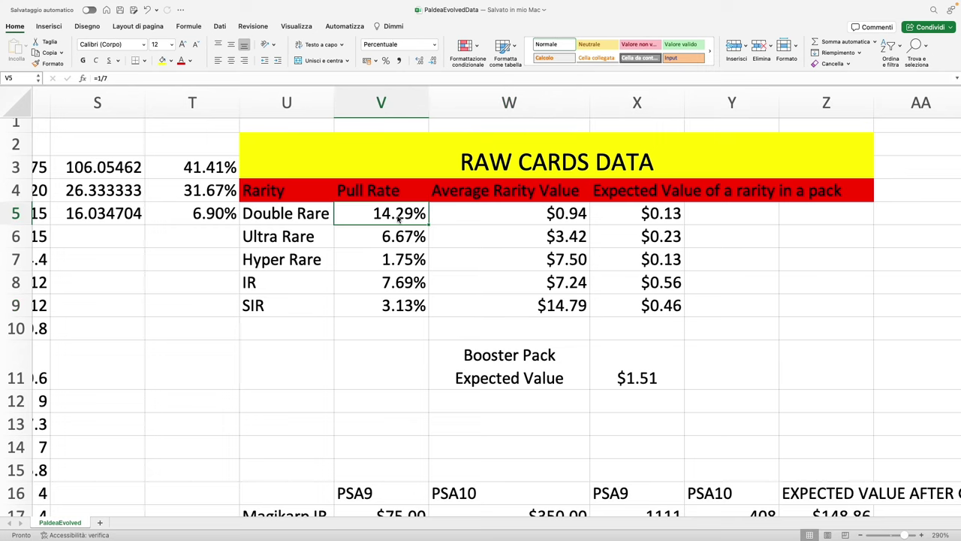
{"action": "left_click", "coordinate": [639, 218]}
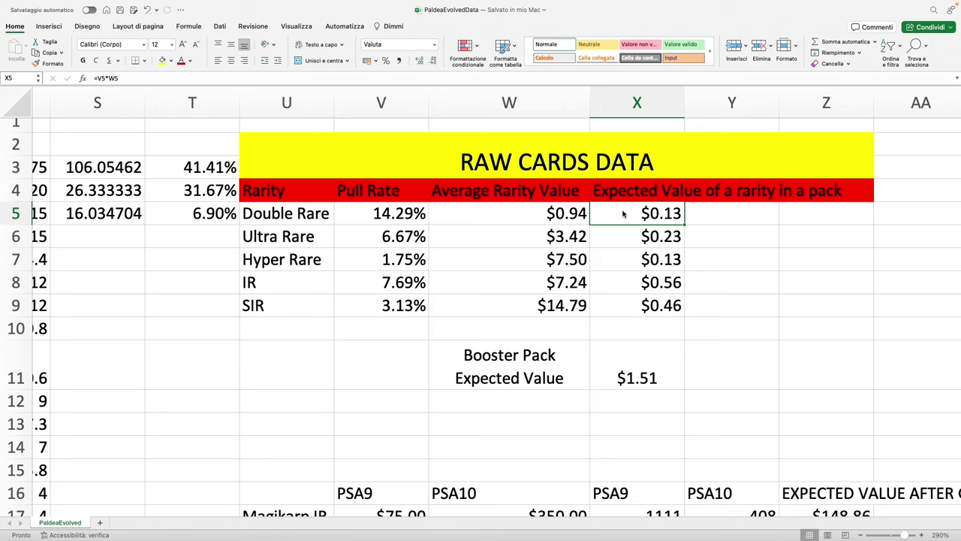
{"action": "left_click", "coordinate": [300, 218]}
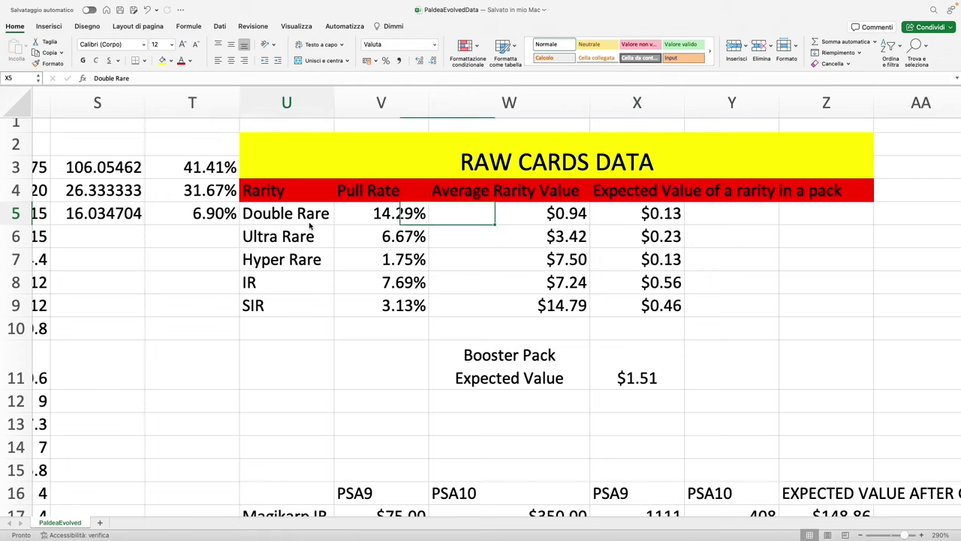
{"action": "left_click", "coordinate": [620, 236]}
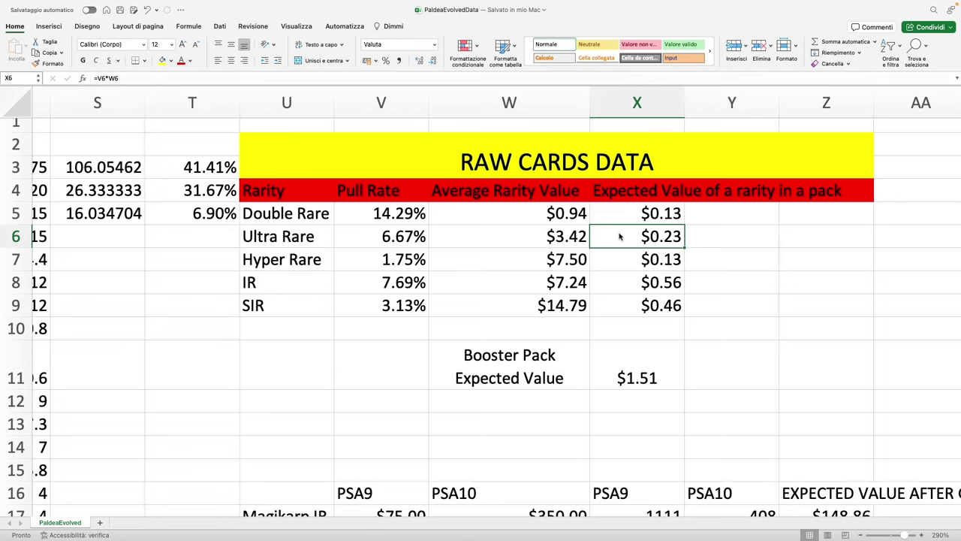
{"action": "left_click", "coordinate": [289, 241]}
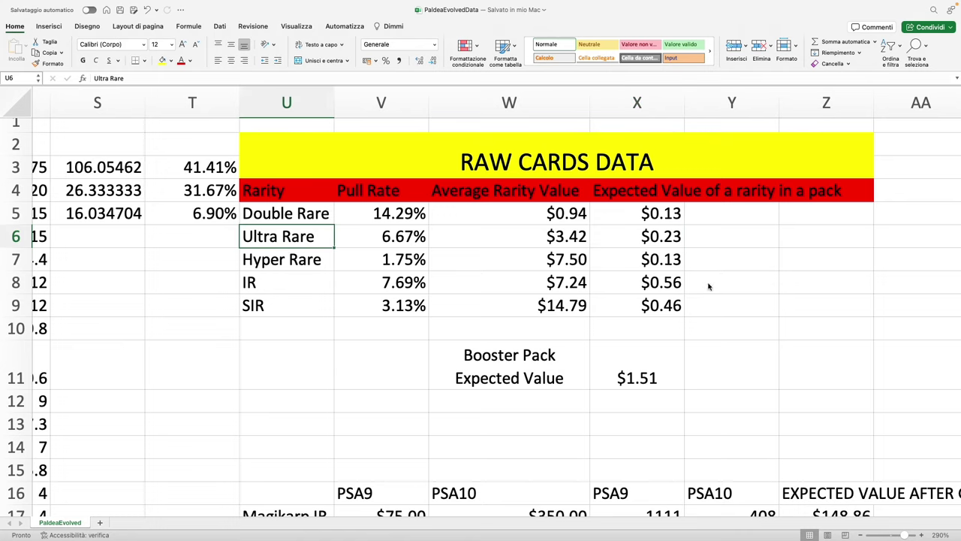
{"action": "left_click", "coordinate": [645, 259]}
{"action": "left_click_drag", "start_coordinate": [644, 260], "coordinate": [640, 284]}
{"action": "left_click", "coordinate": [639, 301]}
Inspect the Booster Pack Expected Value label and the Double Rare entry in the rarity summary.
{"action": "scroll", "coordinate": [639, 304], "scroll_direction": "down", "scroll_amount": 1}
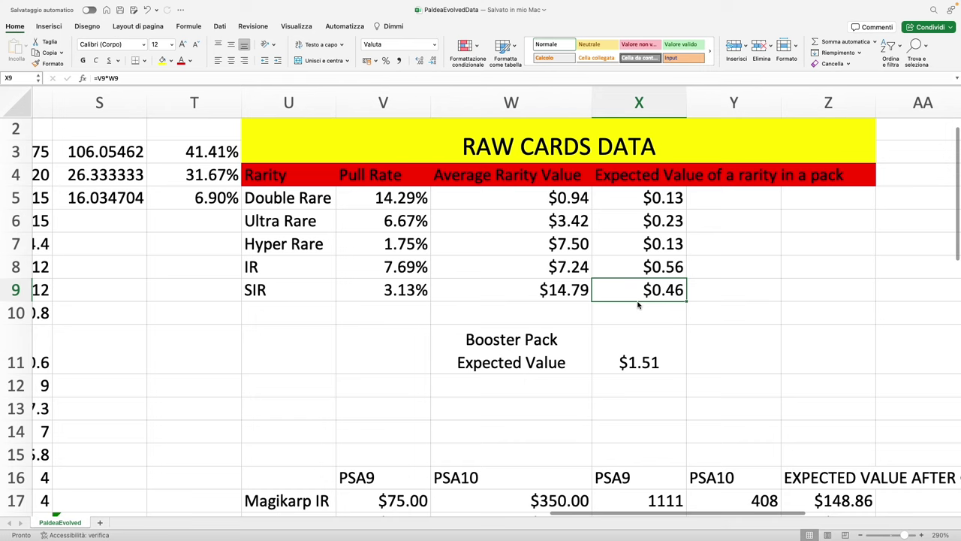
{"action": "scroll", "coordinate": [638, 305], "scroll_direction": "down", "scroll_amount": 1}
{"action": "left_click", "coordinate": [518, 353]}
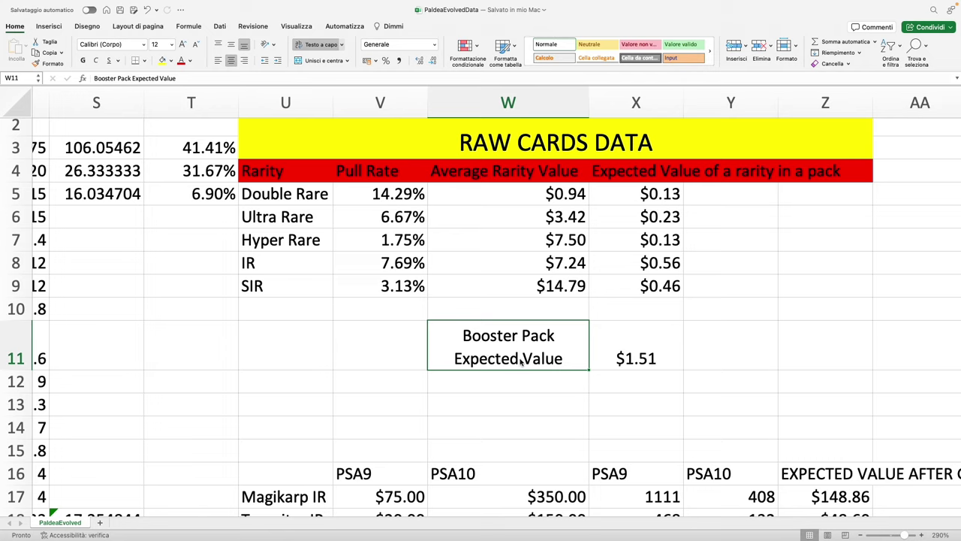
{"action": "left_click", "coordinate": [298, 195]}
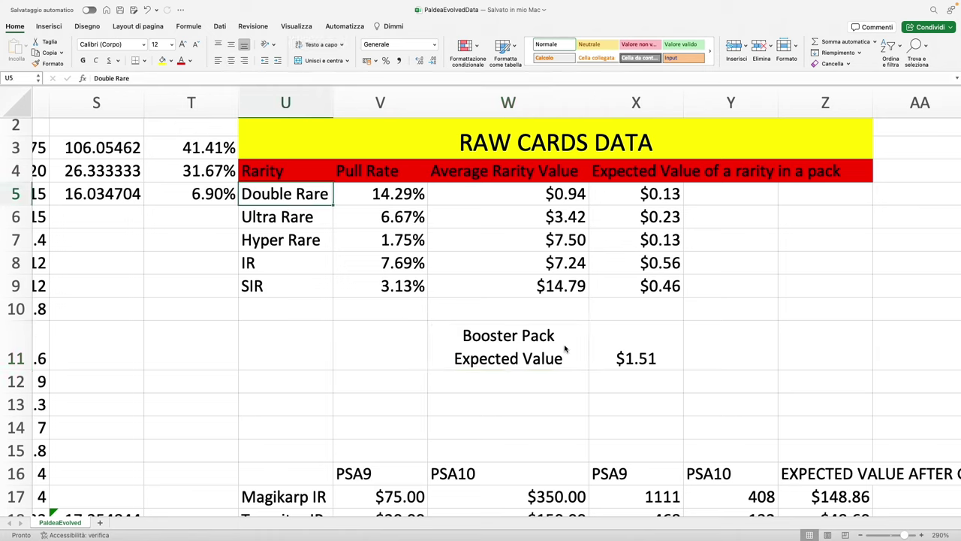
Check which cells the Booster Pack Expected Value formula sums in RAW CARDS DATA.
{"action": "left_click", "coordinate": [620, 358]}
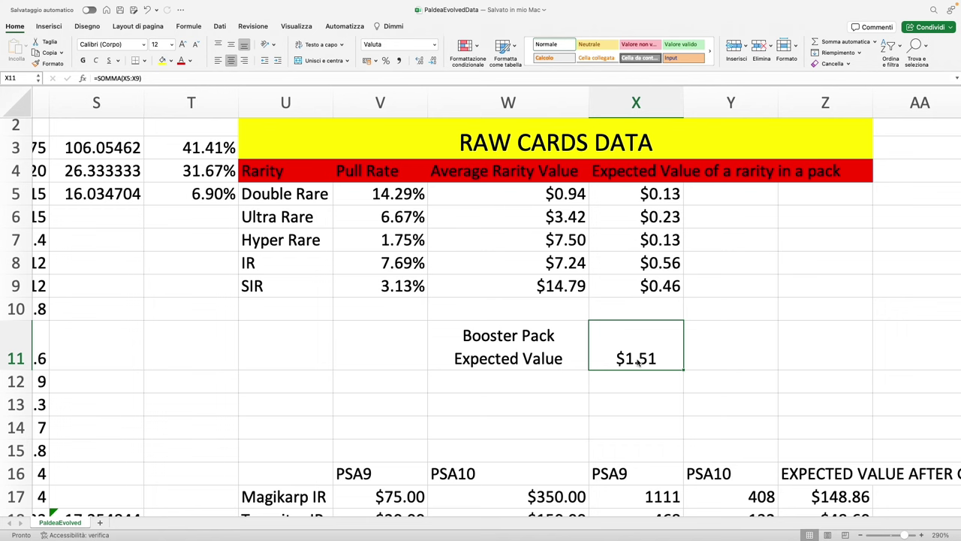
{"action": "scroll", "coordinate": [618, 352], "scroll_direction": "up", "scroll_amount": 1}
{"action": "scroll", "coordinate": [618, 353], "scroll_direction": "down", "scroll_amount": 1}
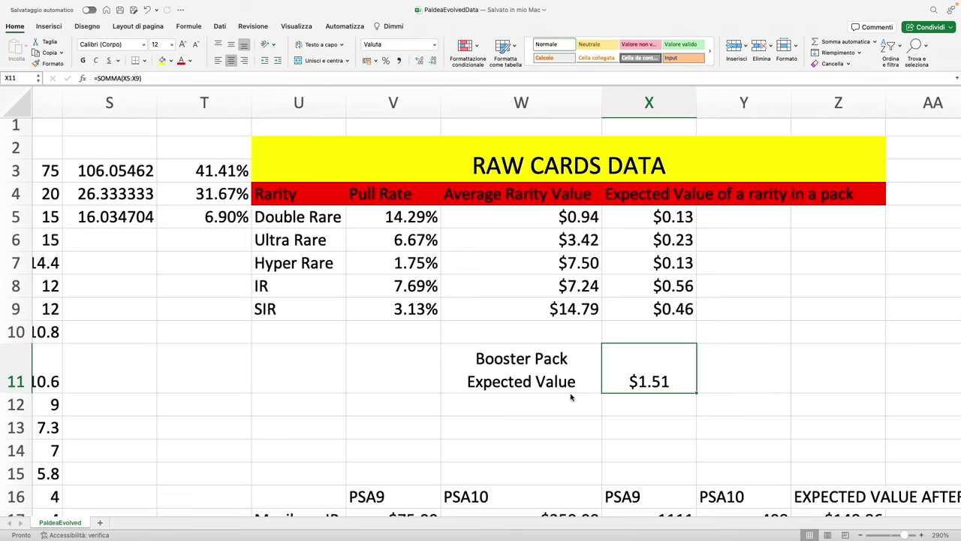
Examine the PSA9 and PSA10 headings of the grading table in row 16 and the PSA submission assumption note beside it.
{"action": "scroll", "coordinate": [571, 398], "scroll_direction": "down", "scroll_amount": 10}
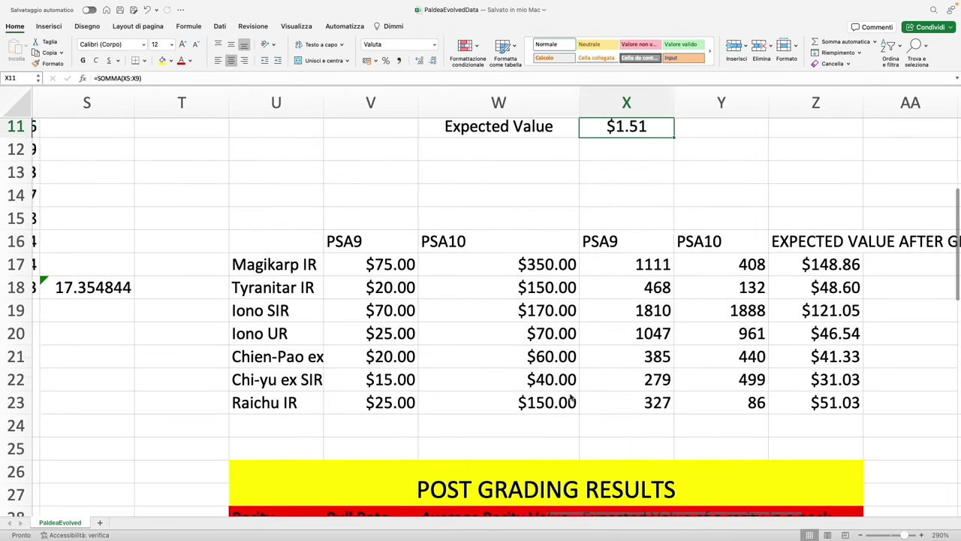
{"action": "scroll", "coordinate": [572, 400], "scroll_direction": "up", "scroll_amount": 2}
{"action": "scroll", "coordinate": [573, 400], "scroll_direction": "right", "scroll_amount": 2}
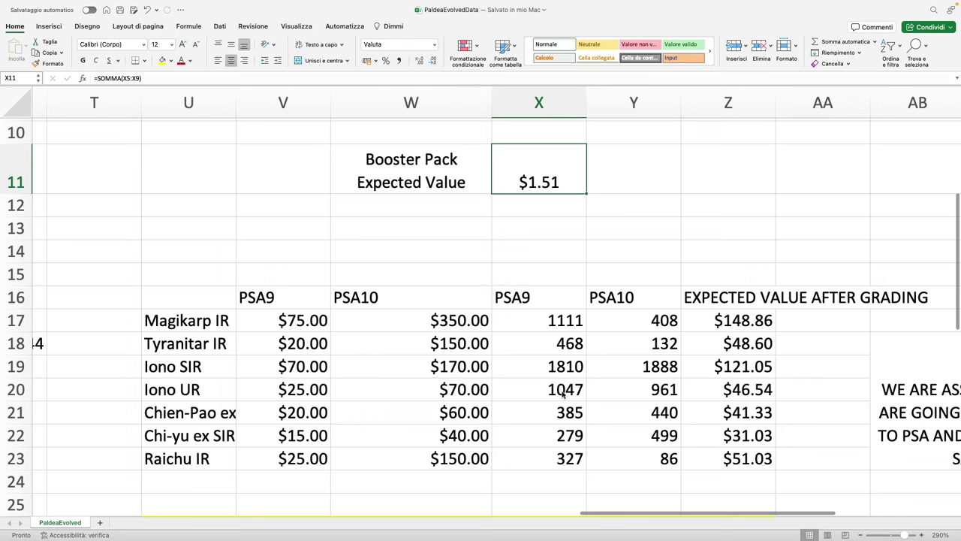
{"action": "scroll", "coordinate": [563, 394], "scroll_direction": "right", "scroll_amount": 1}
{"action": "left_click", "coordinate": [269, 295]}
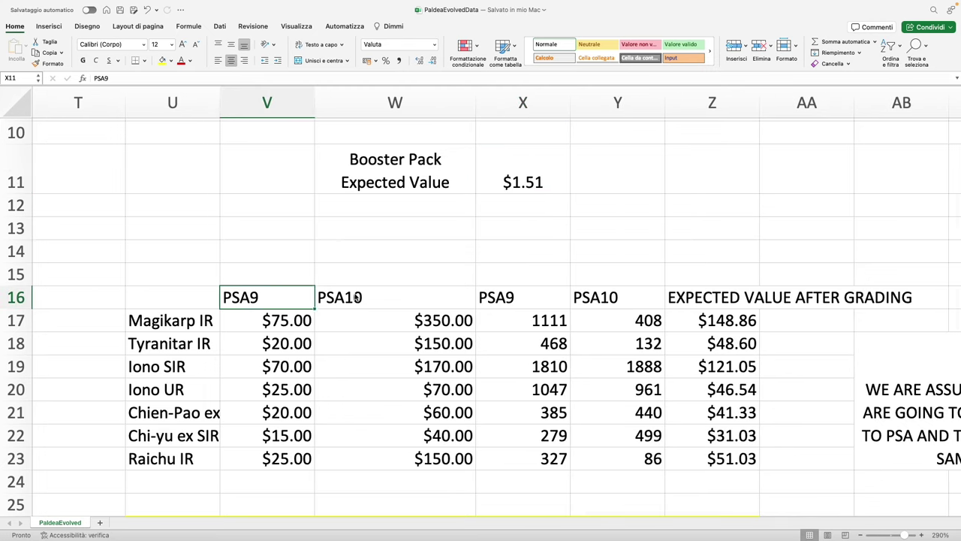
{"action": "left_click_drag", "start_coordinate": [357, 298], "coordinate": [592, 299]}
{"action": "left_click", "coordinate": [591, 298]}
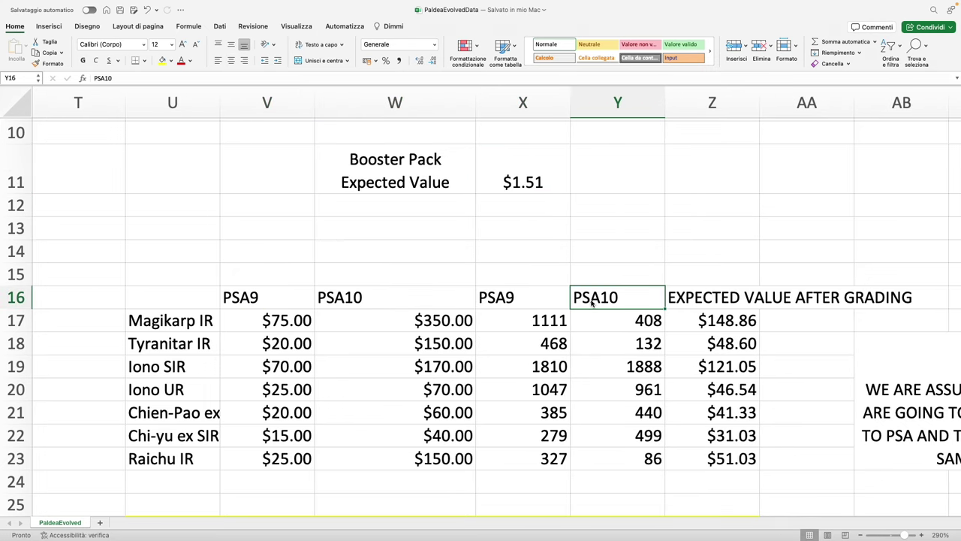
{"action": "left_click_drag", "start_coordinate": [276, 304], "coordinate": [630, 298]}
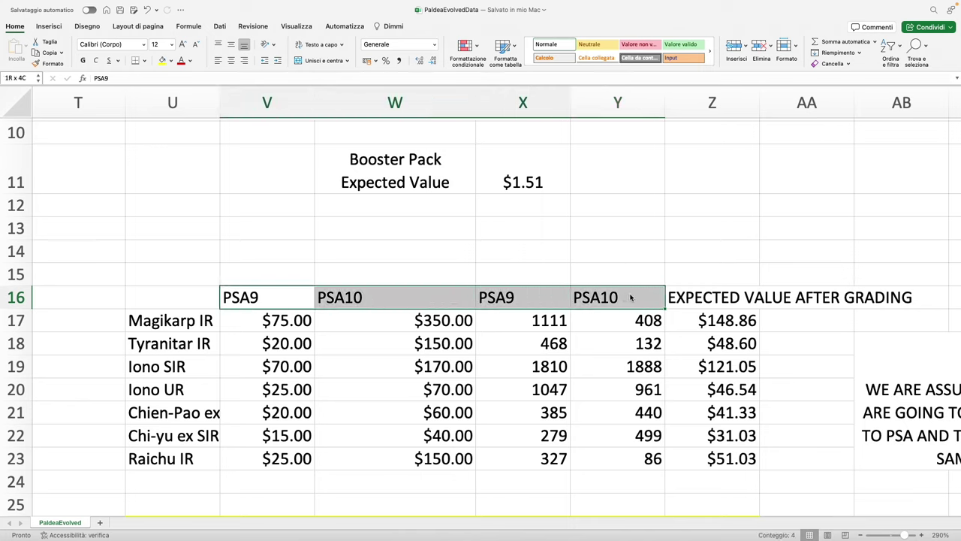
{"action": "left_click", "coordinate": [631, 299]}
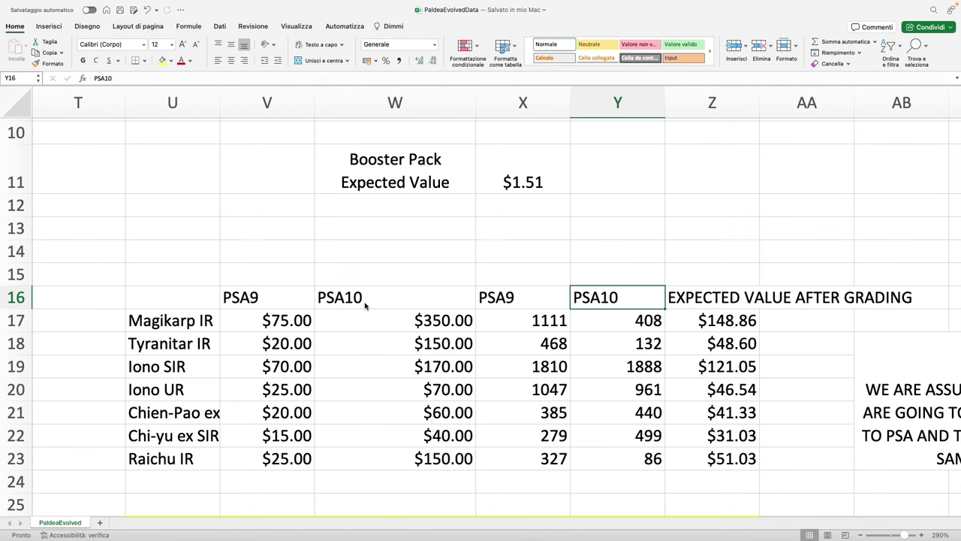
{"action": "scroll", "coordinate": [365, 304], "scroll_direction": "right", "scroll_amount": 5}
{"action": "left_click", "coordinate": [562, 391]}
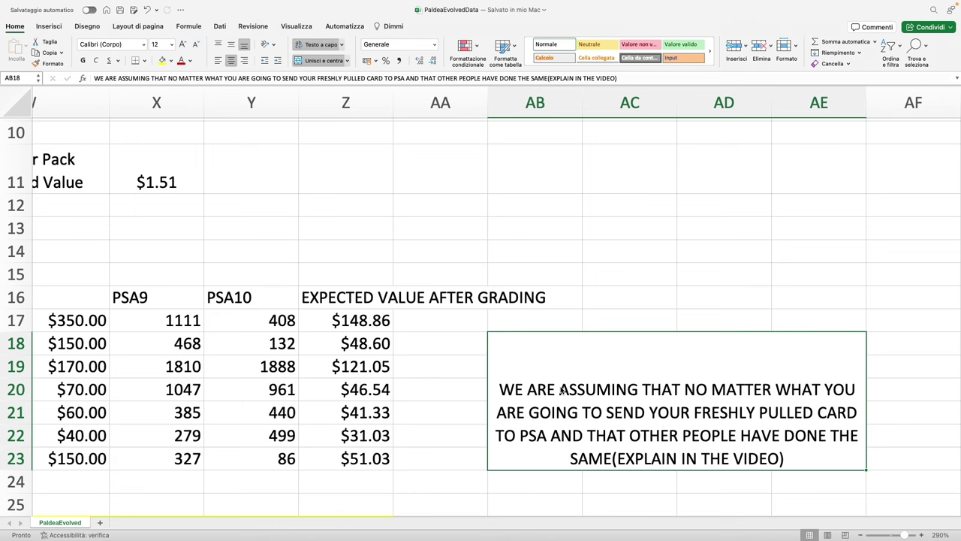
Inspect the Magikarp IR entry with its PSA9 price, and compare the PSA9 and PSA10 price column headings.
{"action": "scroll", "coordinate": [301, 338], "scroll_direction": "left", "scroll_amount": 5}
{"action": "left_click", "coordinate": [120, 322]}
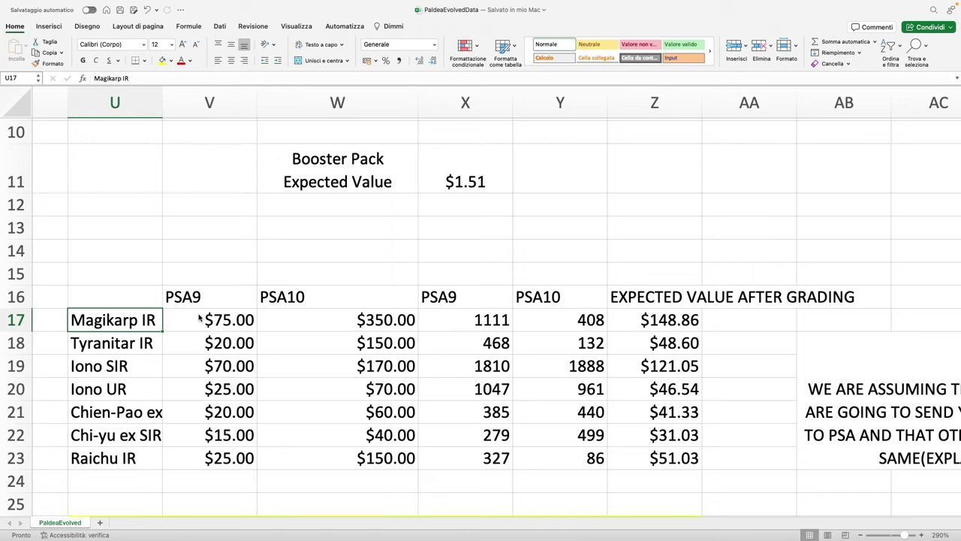
{"action": "left_click", "coordinate": [178, 322]}
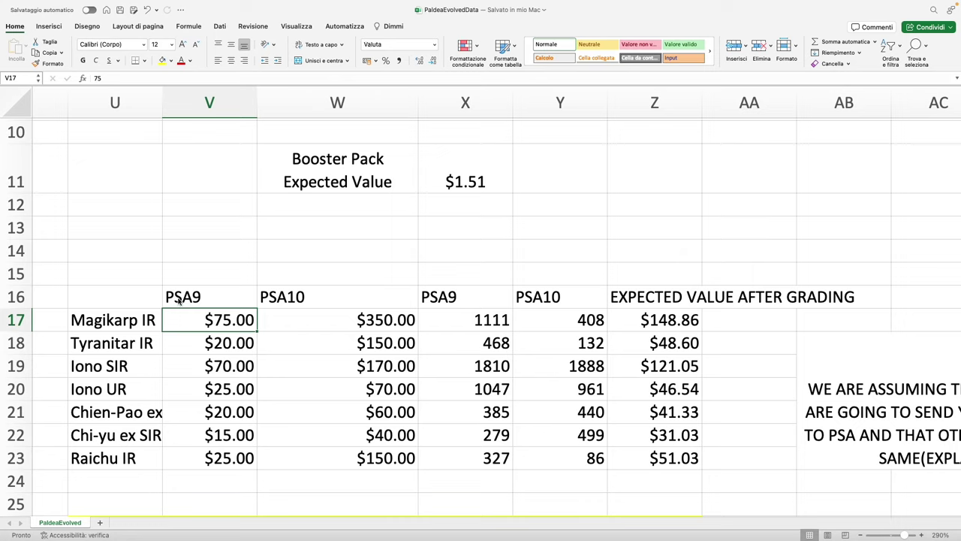
{"action": "left_click", "coordinate": [143, 300]}
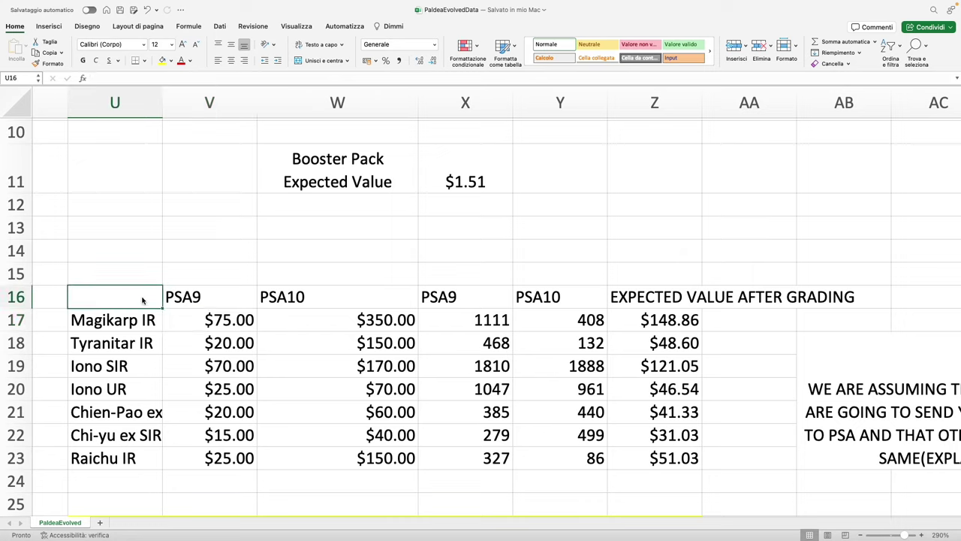
{"action": "left_click", "coordinate": [202, 297]}
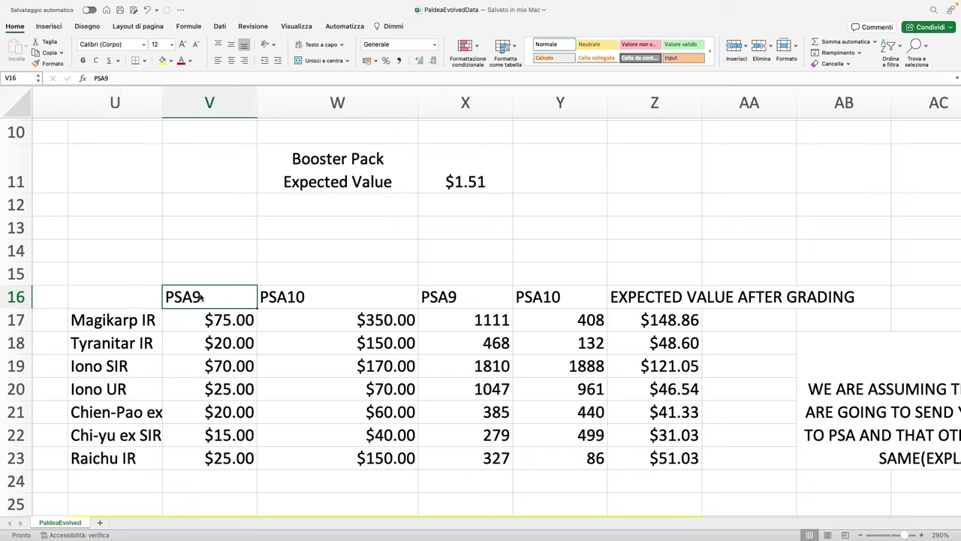
{"action": "left_click", "coordinate": [299, 297]}
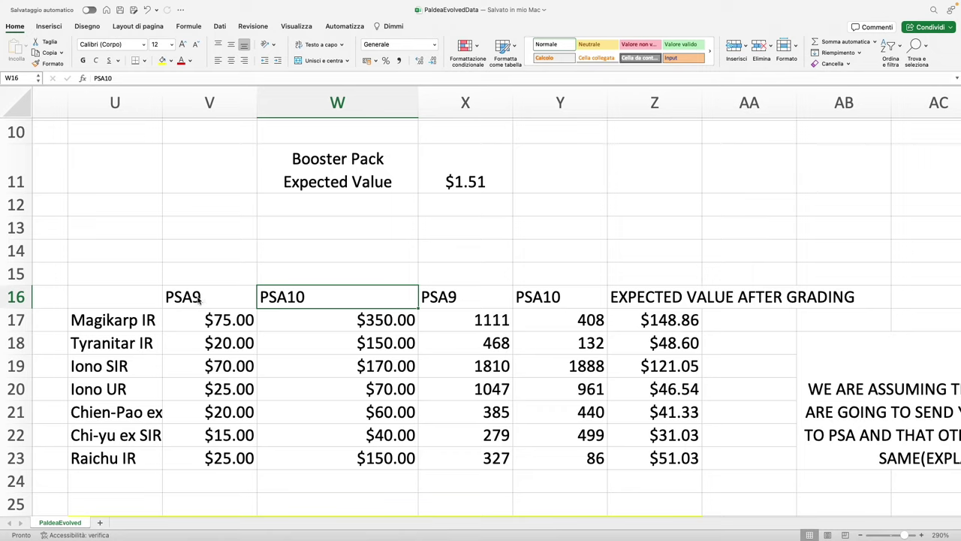
{"action": "left_click", "coordinate": [200, 298]}
{"action": "left_click", "coordinate": [330, 299]}
Check Magikarp IR's PSA9 and PSA10 counts against its expected value after grading formula and the PSA submission assumption.
{"action": "left_click", "coordinate": [443, 324]}
{"action": "key", "text": "shift+Right"}
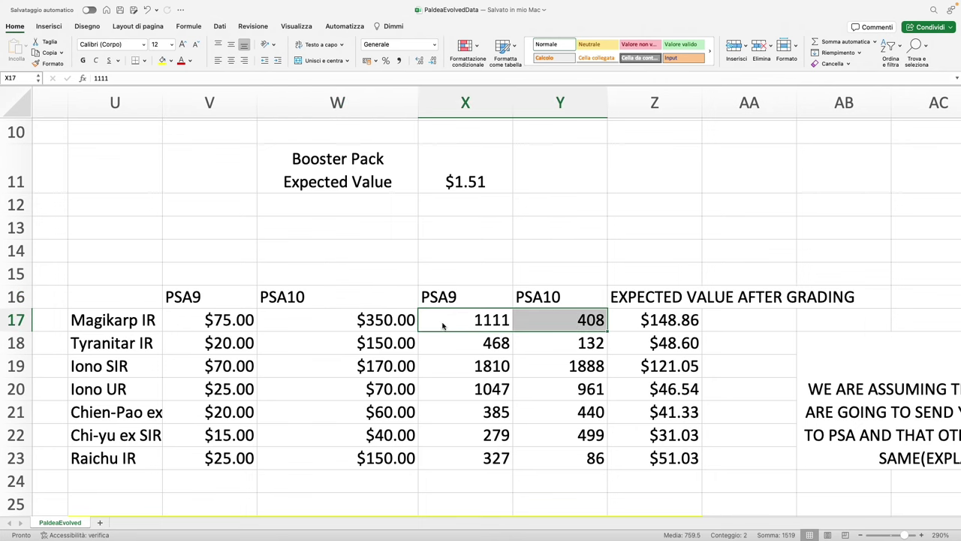
{"action": "left_click", "coordinate": [638, 325]}
{"action": "scroll", "coordinate": [631, 375], "scroll_direction": "right", "scroll_amount": 6}
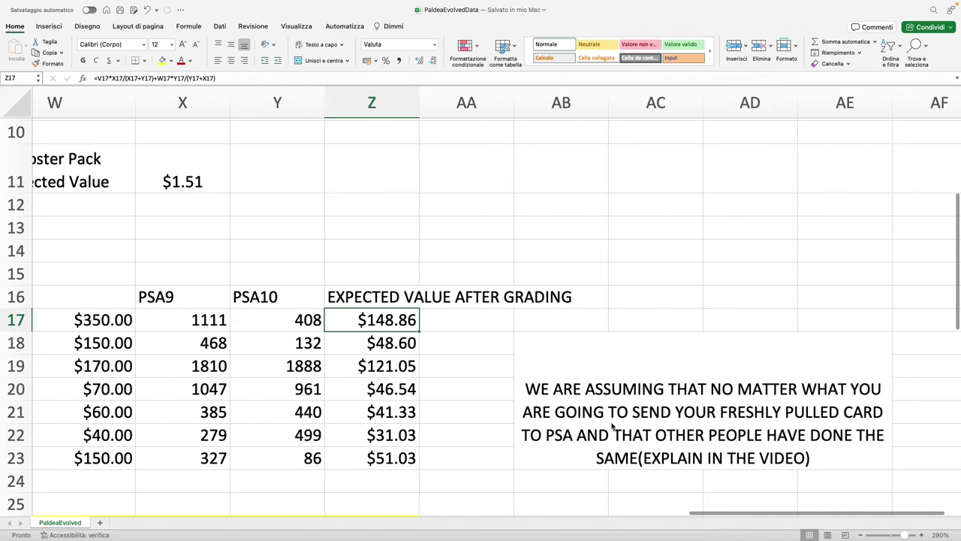
{"action": "left_click", "coordinate": [613, 427]}
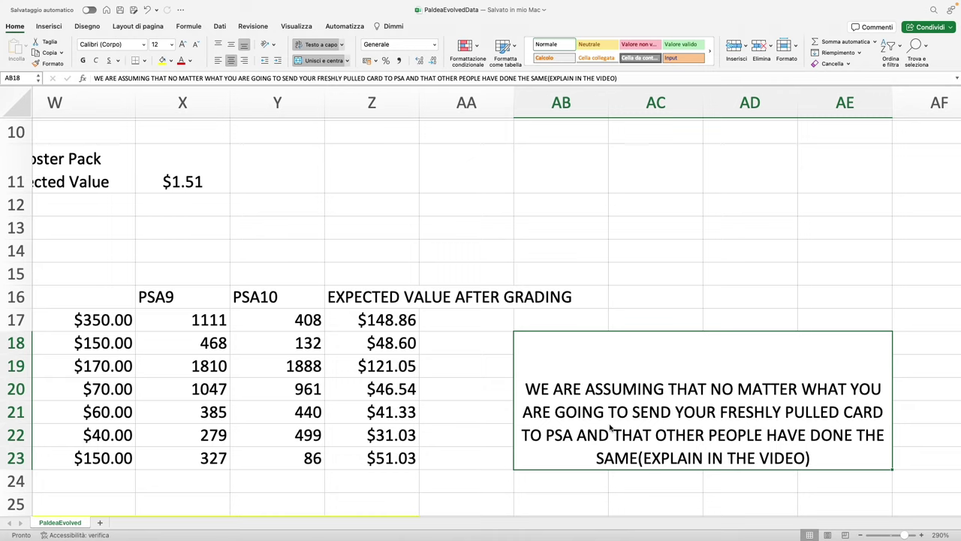
Review the Magikarp IR entry again together with the PSA9 and PSA10 price headings.
{"action": "scroll", "coordinate": [612, 427], "scroll_direction": "left", "scroll_amount": 5}
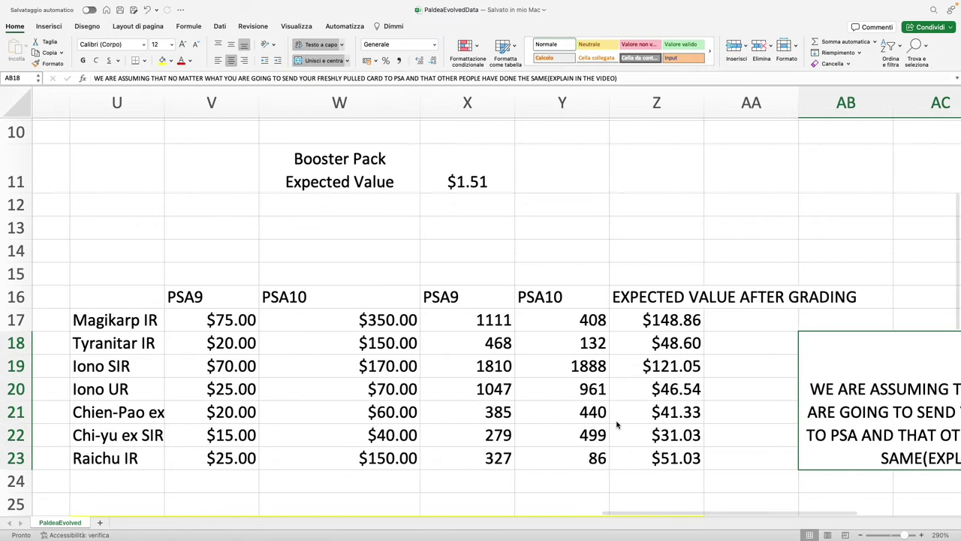
{"action": "left_click", "coordinate": [94, 323]}
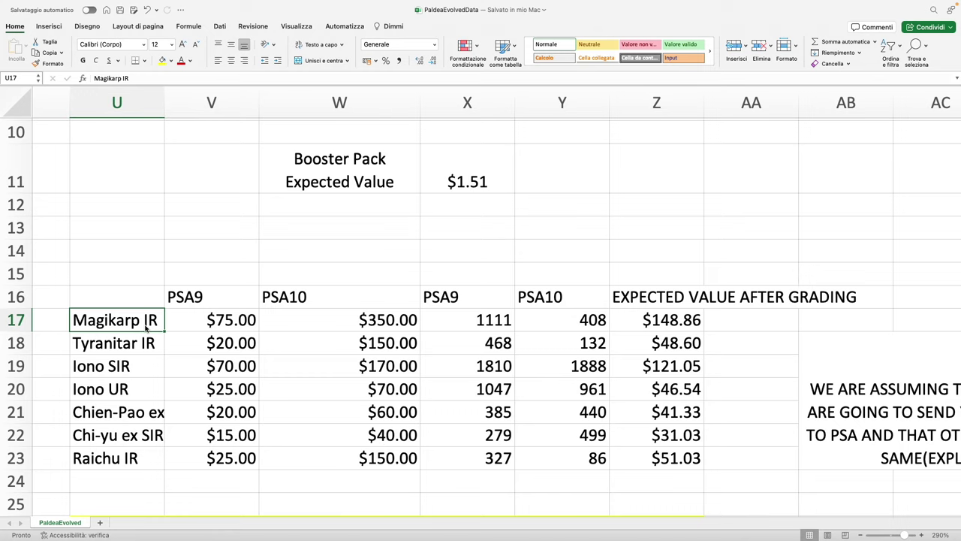
{"action": "left_click", "coordinate": [243, 302]}
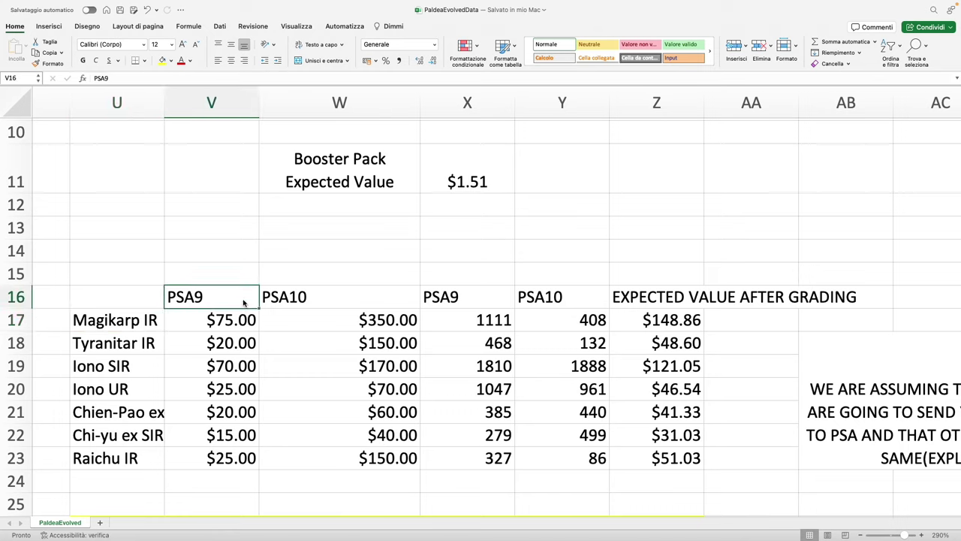
{"action": "left_click", "coordinate": [324, 298]}
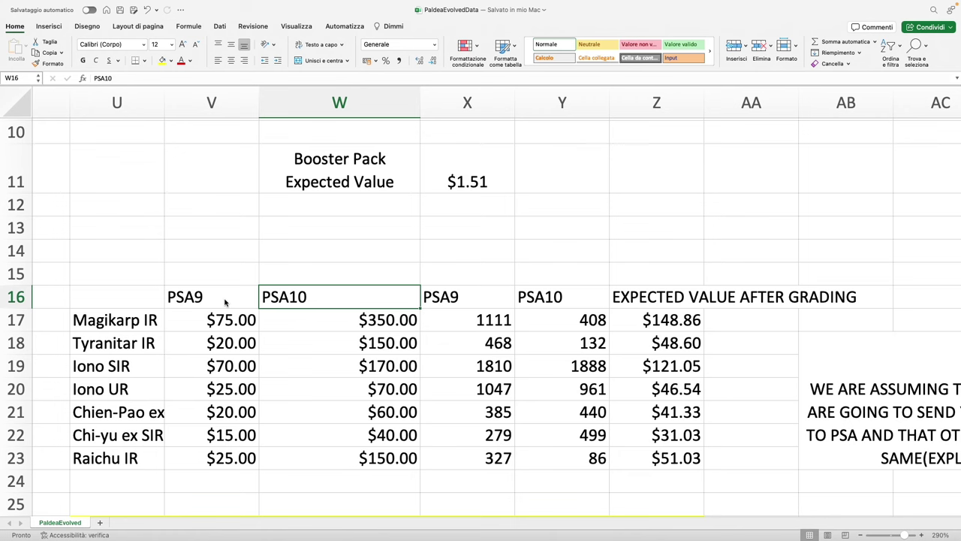
{"action": "scroll", "coordinate": [224, 302], "scroll_direction": "down", "scroll_amount": 1}
{"action": "scroll", "coordinate": [225, 302], "scroll_direction": "up", "scroll_amount": 1}
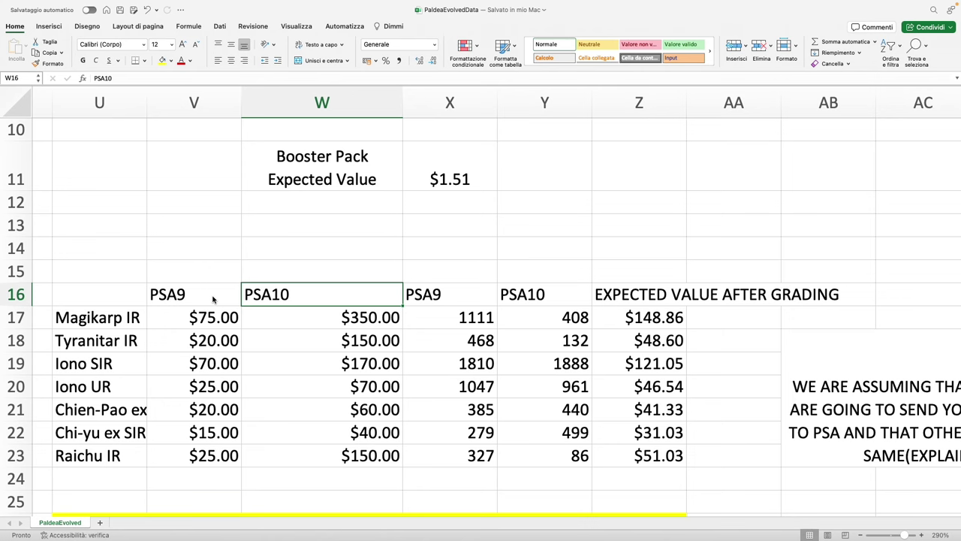
{"action": "scroll", "coordinate": [213, 303], "scroll_direction": "right", "scroll_amount": 1}
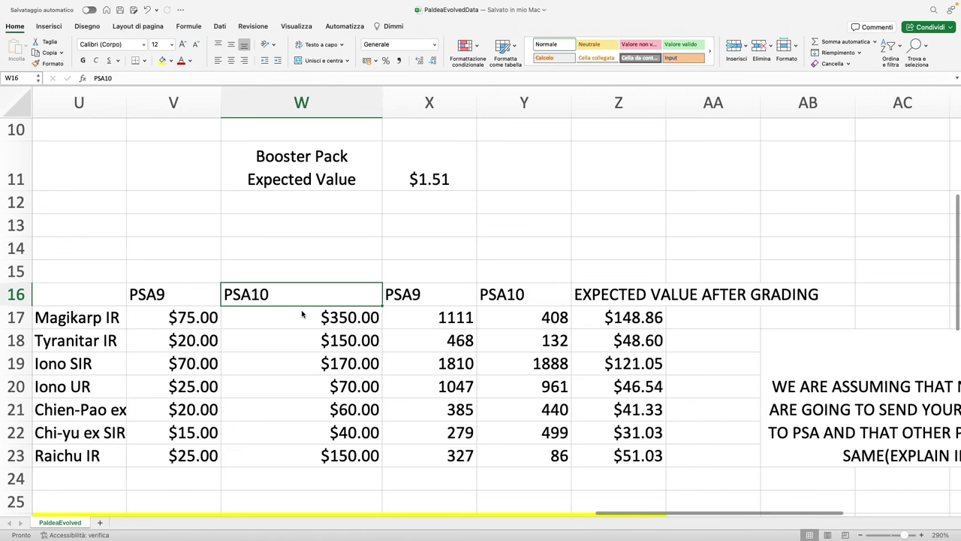
Compare the number of Magikarp IR cards graded PSA9 with the number graded PSA10 in row 17.
{"action": "left_click", "coordinate": [430, 321]}
{"action": "left_click", "coordinate": [520, 322]}
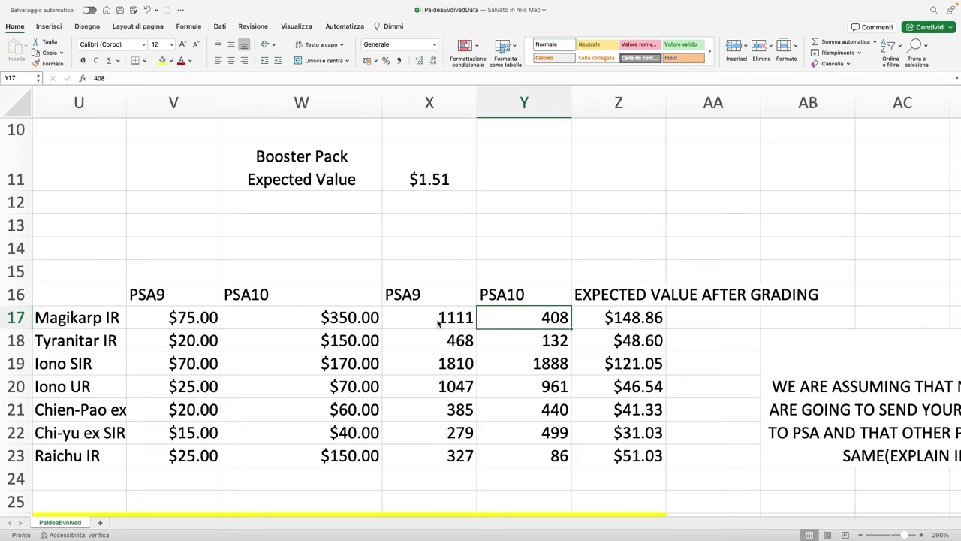
{"action": "left_click", "coordinate": [439, 321]}
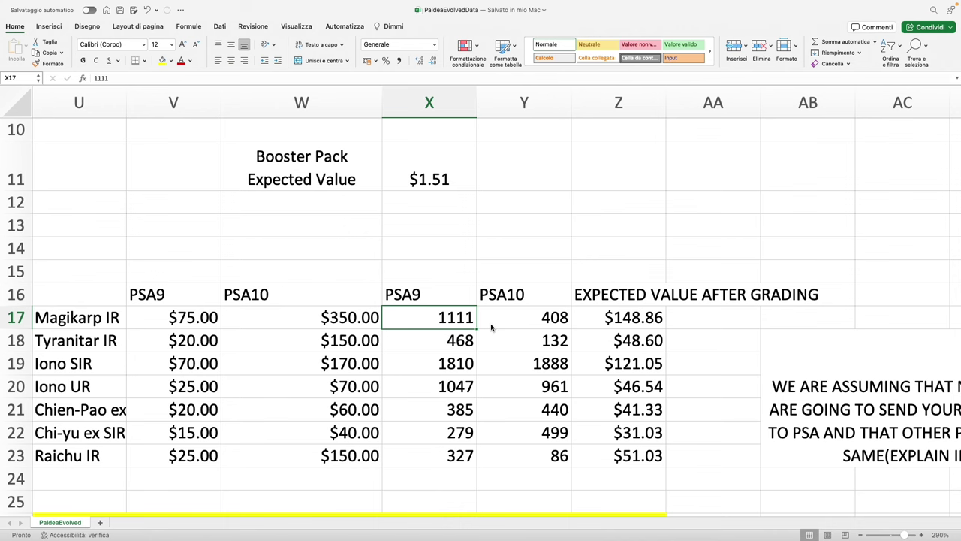
{"action": "scroll", "coordinate": [493, 327], "scroll_direction": "left", "scroll_amount": 2}
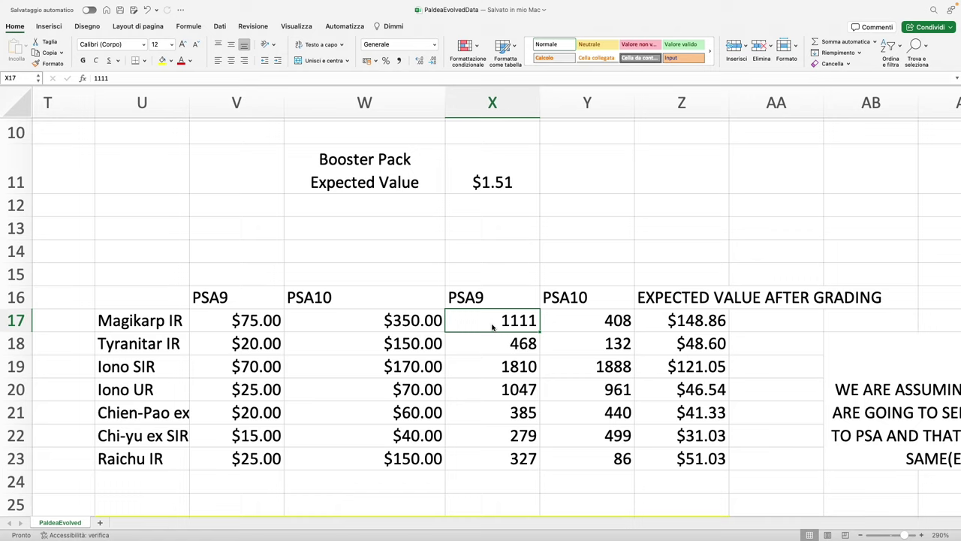
{"action": "left_click", "coordinate": [568, 324]}
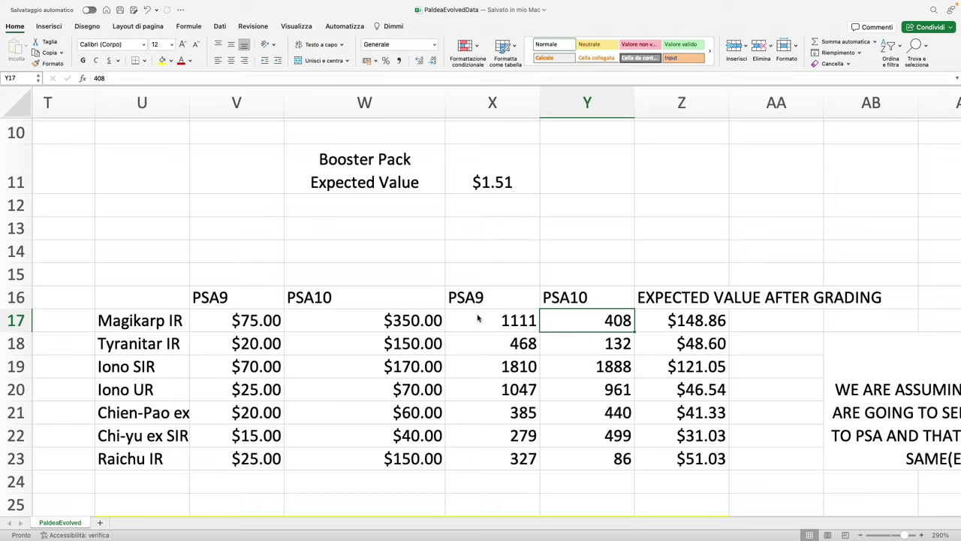
{"action": "left_click", "coordinate": [510, 329]}
{"action": "left_click", "coordinate": [578, 325]}
{"action": "left_click", "coordinate": [518, 323]}
{"action": "left_click", "coordinate": [576, 323]}
{"action": "left_click", "coordinate": [530, 324]}
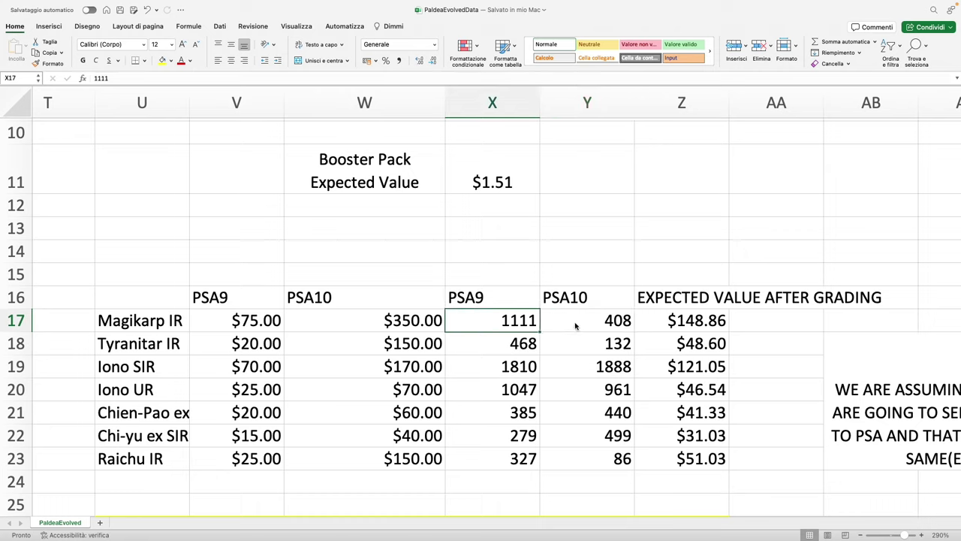
{"action": "left_click", "coordinate": [576, 325]}
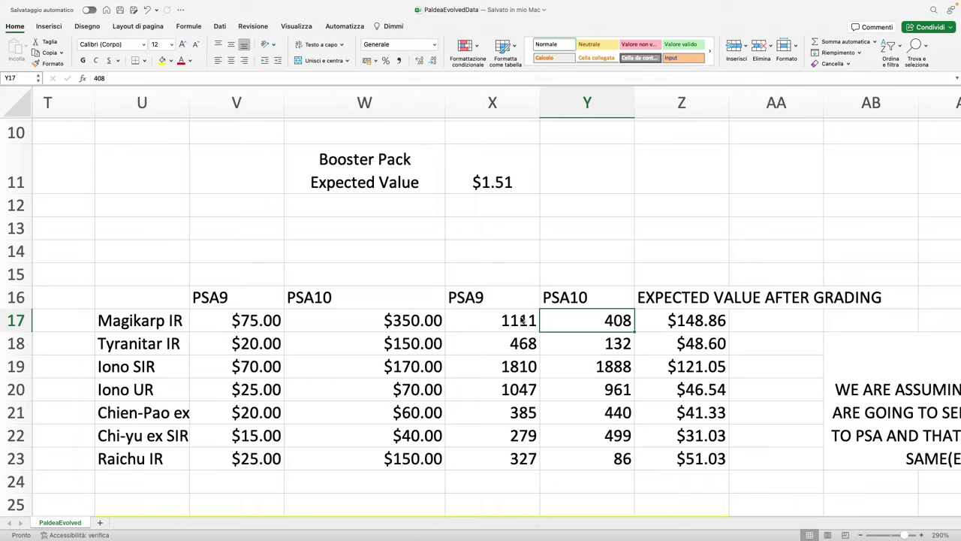
{"action": "left_click", "coordinate": [522, 321]}
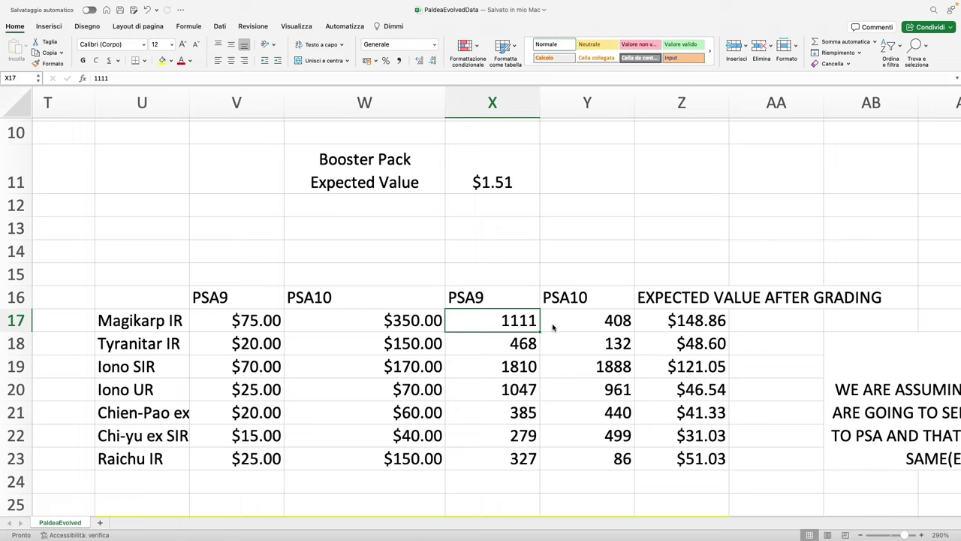
{"action": "left_click", "coordinate": [629, 329]}
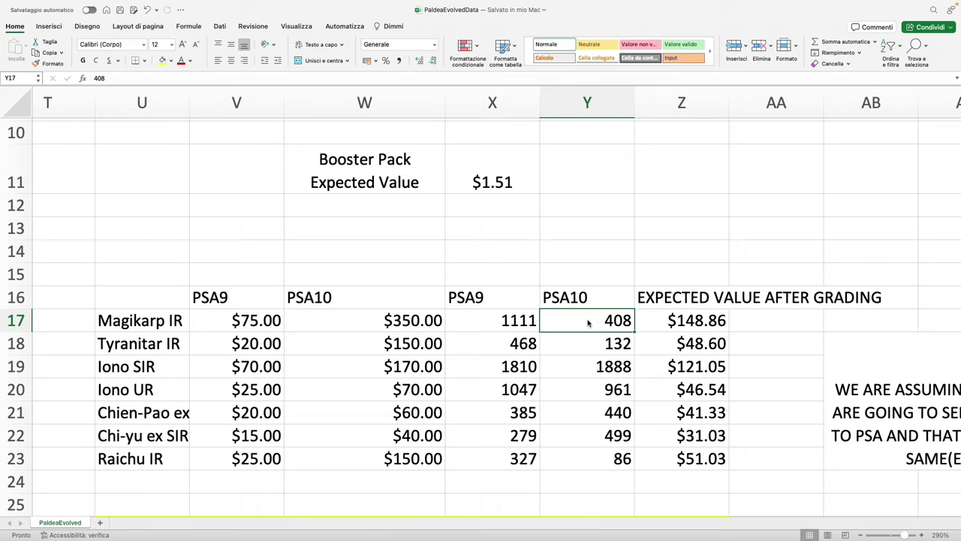
{"action": "left_click", "coordinate": [498, 322]}
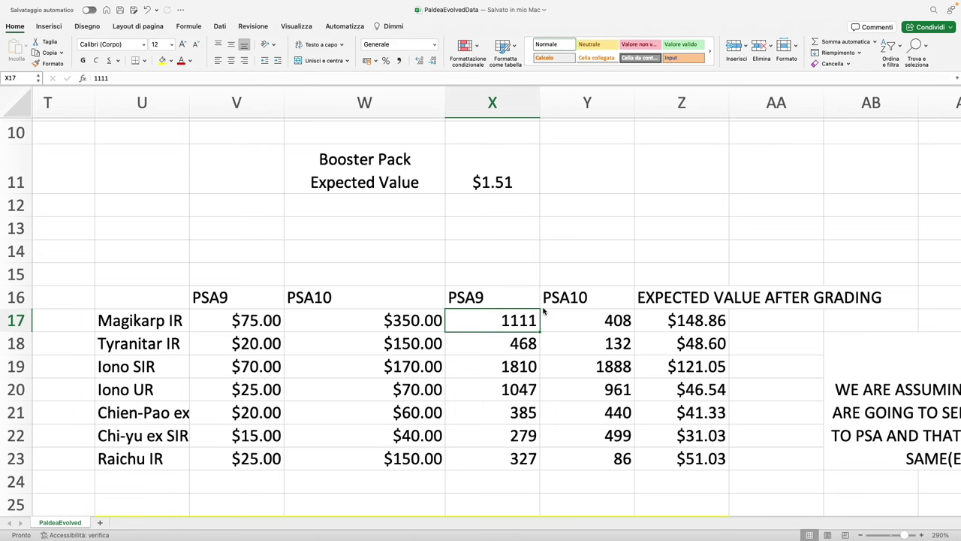
Reread the note on sending every freshly pulled card to PSA and return to the graded card table.
{"action": "scroll", "coordinate": [624, 366], "scroll_direction": "right", "scroll_amount": 3}
{"action": "left_click_drag", "start_coordinate": [624, 366], "coordinate": [763, 386]}
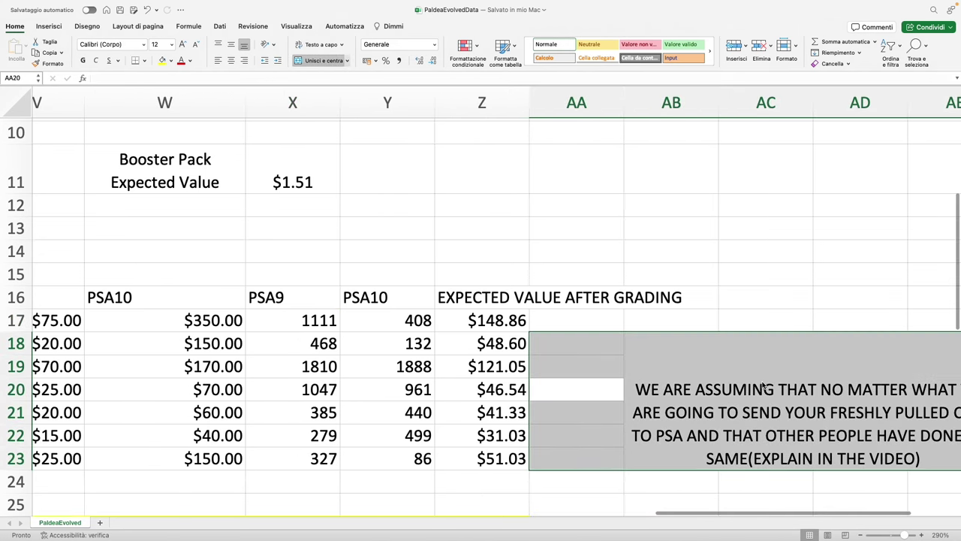
{"action": "left_click", "coordinate": [766, 386]}
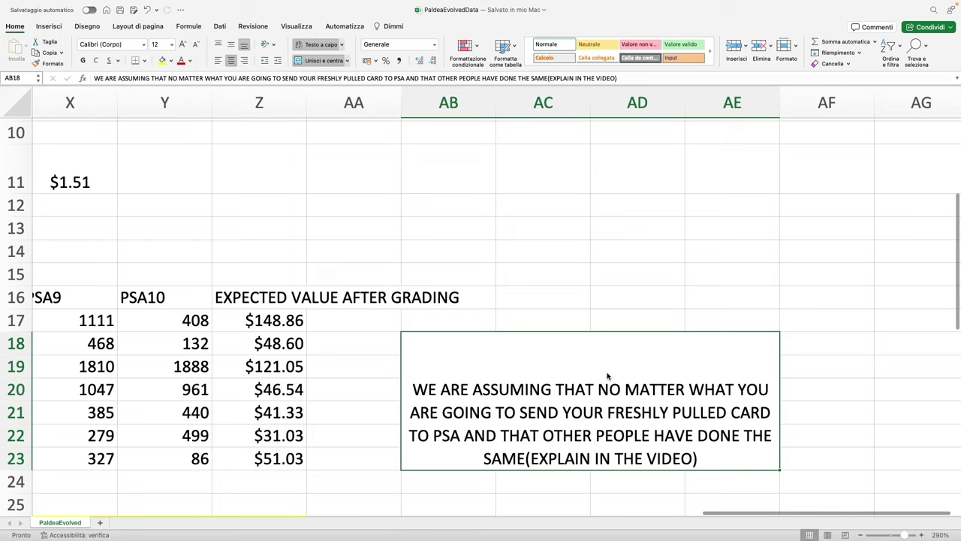
{"action": "scroll", "coordinate": [608, 376], "scroll_direction": "left", "scroll_amount": 10}
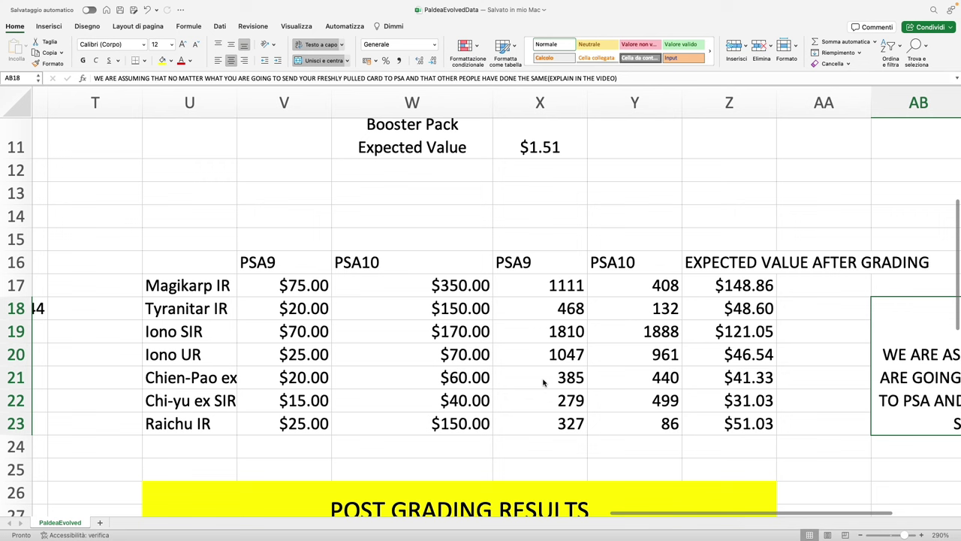
Review Magikarp IR's PSA9 and PSA10 prices in row 17 together with the two price headings.
{"action": "scroll", "coordinate": [492, 378], "scroll_direction": "right", "scroll_amount": 2}
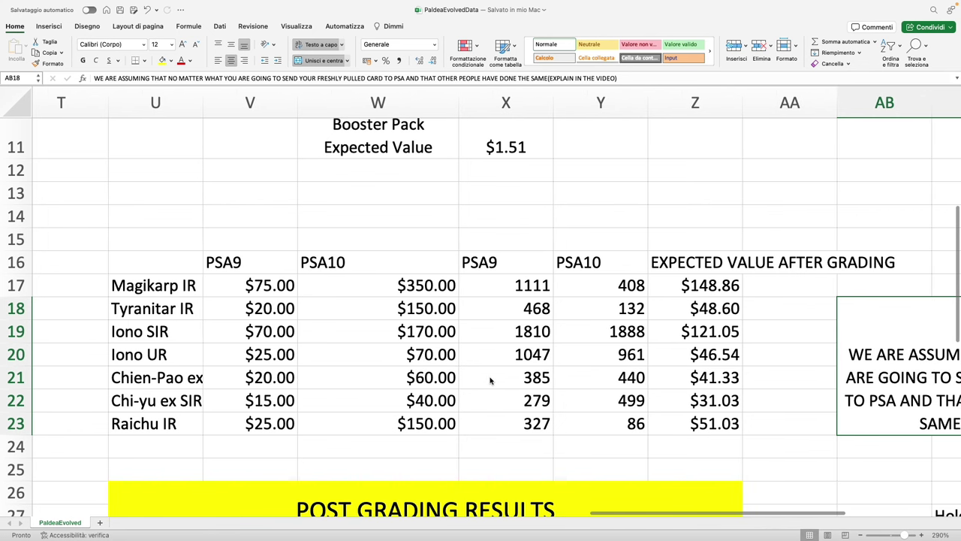
{"action": "scroll", "coordinate": [489, 380], "scroll_direction": "up", "scroll_amount": 1}
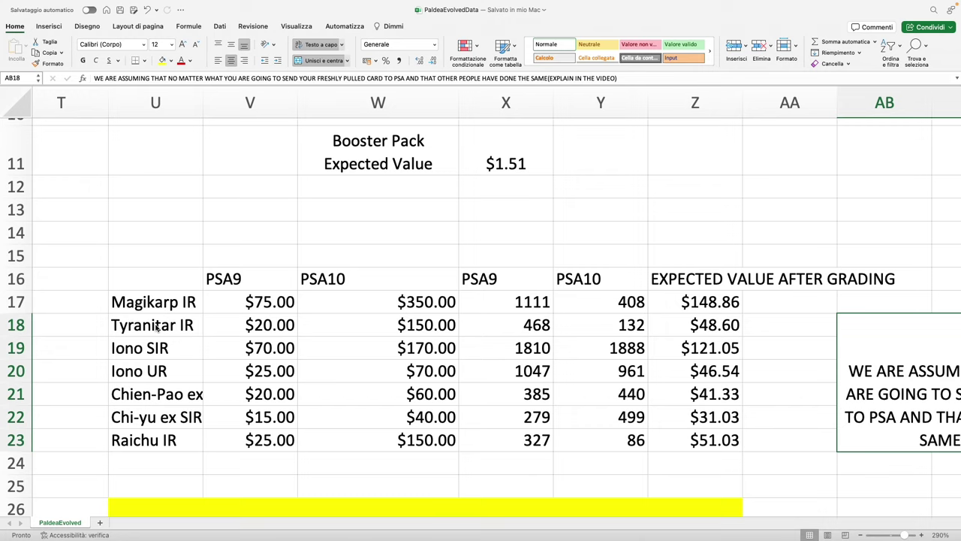
{"action": "left_click", "coordinate": [225, 306]}
{"action": "left_click", "coordinate": [363, 304]}
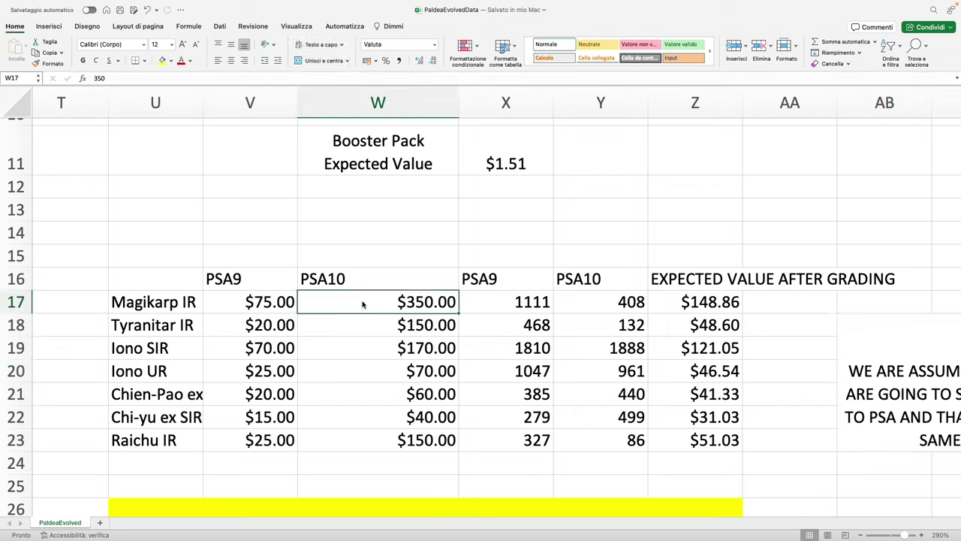
{"action": "left_click", "coordinate": [276, 282]}
{"action": "left_click_drag", "start_coordinate": [276, 282], "coordinate": [323, 282]}
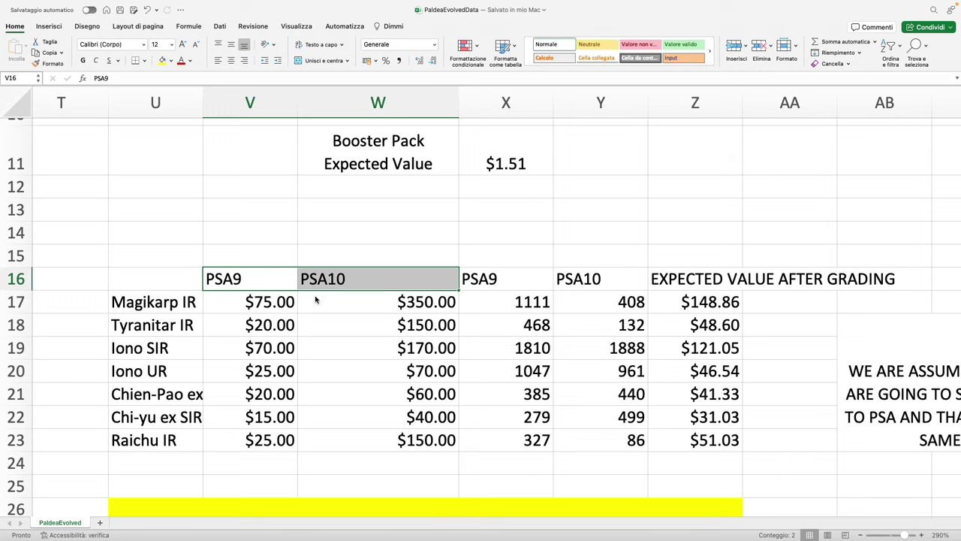
{"action": "left_click", "coordinate": [316, 300]}
{"action": "left_click", "coordinate": [260, 296]}
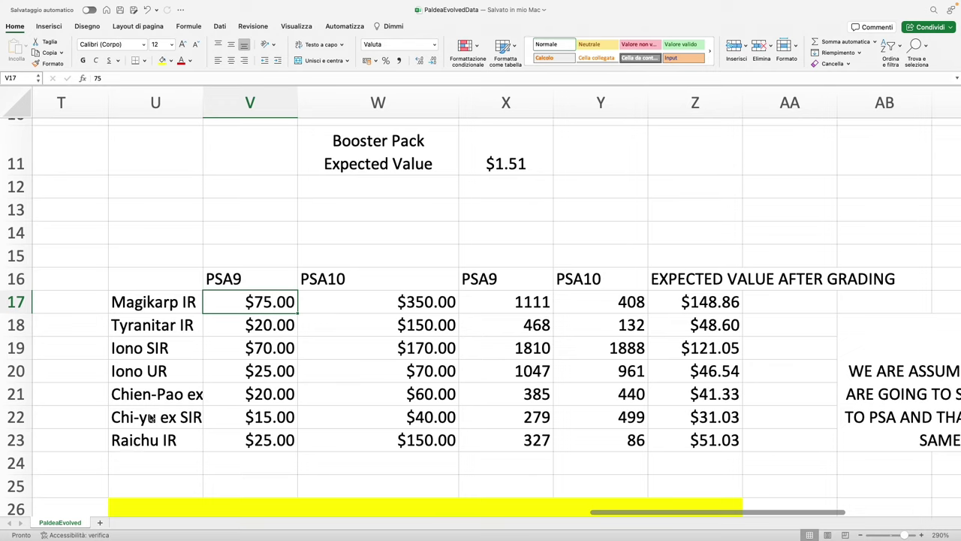
Check Tyranitar IR's PSA9 and PSA10 prices and its number of cards graded PSA10 in row 18.
{"action": "left_click", "coordinate": [164, 328]}
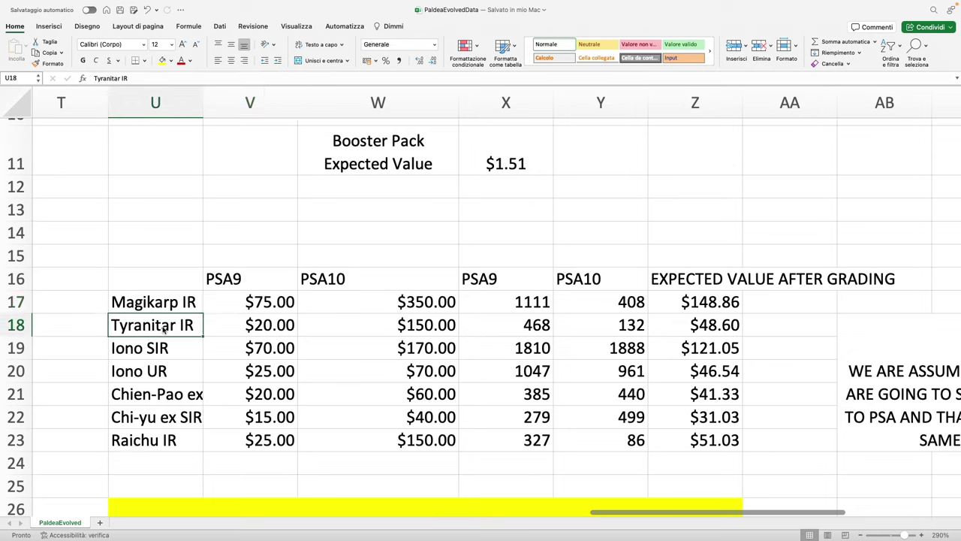
{"action": "left_click", "coordinate": [241, 329]}
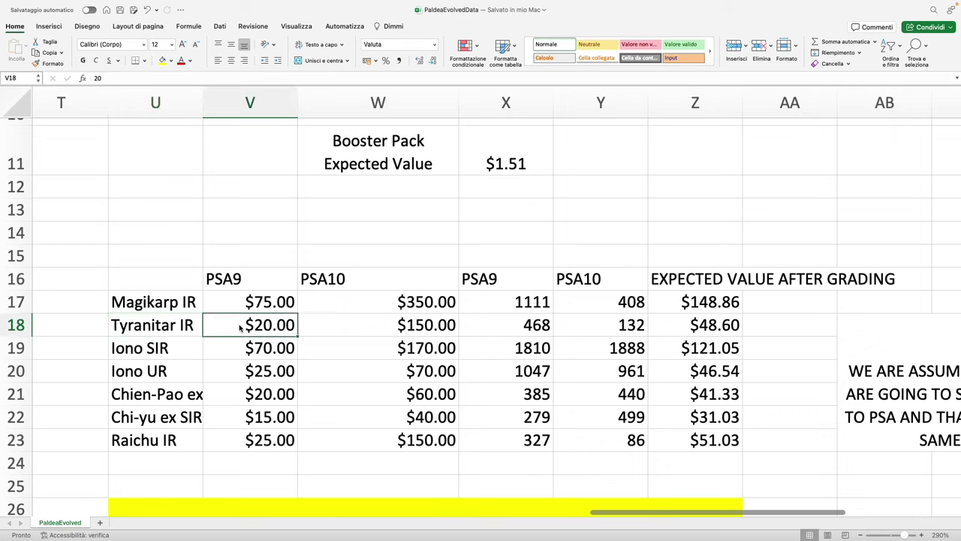
{"action": "left_click", "coordinate": [306, 280]}
{"action": "left_click", "coordinate": [361, 325]}
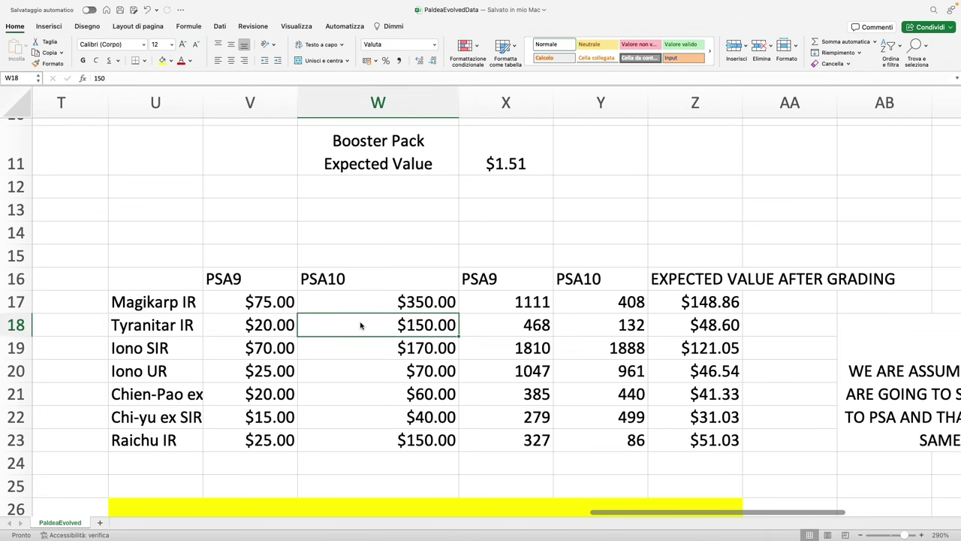
{"action": "scroll", "coordinate": [357, 321], "scroll_direction": "right", "scroll_amount": 2}
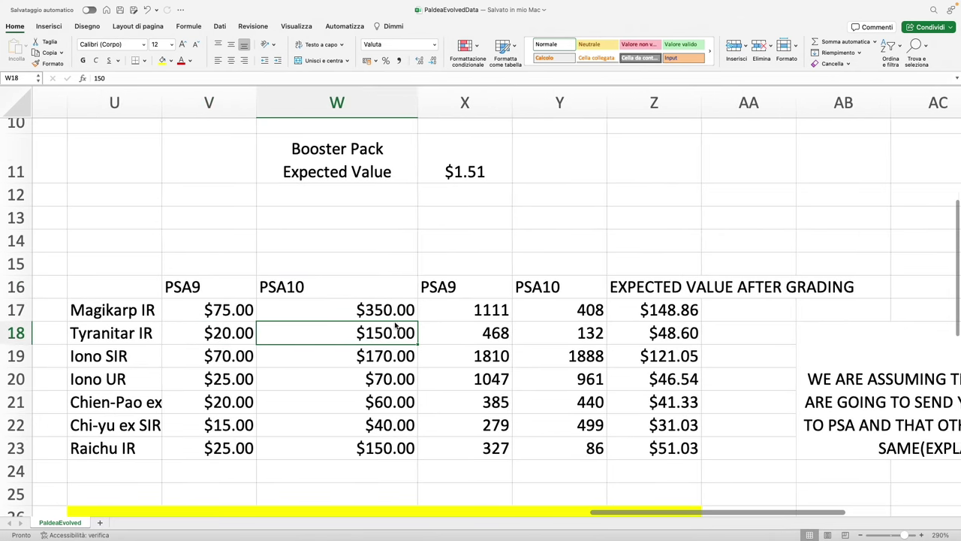
{"action": "left_click", "coordinate": [530, 340]}
{"action": "scroll", "coordinate": [530, 341], "scroll_direction": "left", "scroll_amount": 1}
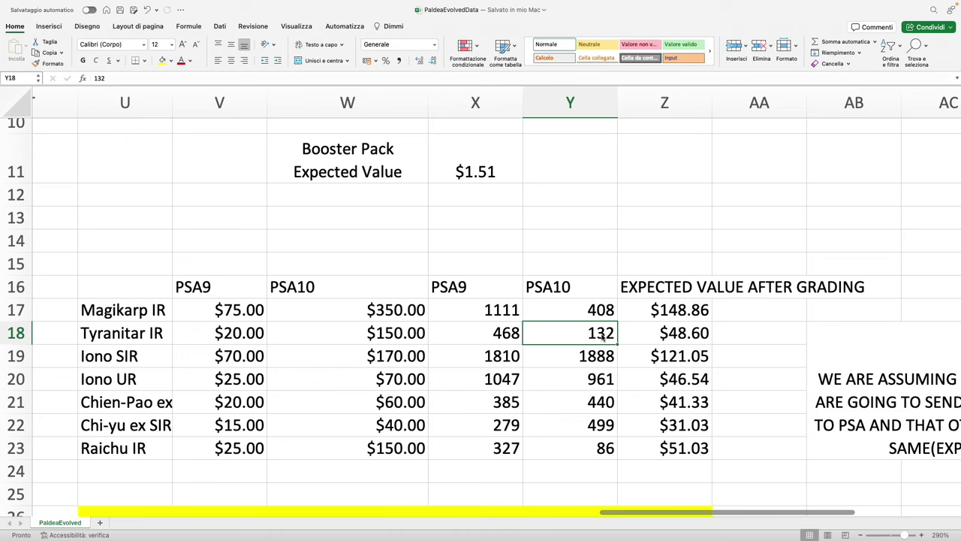
Compare the Tyranitar IR, Iono SIR and Magikarp IR entries in the graded card list.
{"action": "left_click", "coordinate": [139, 335]}
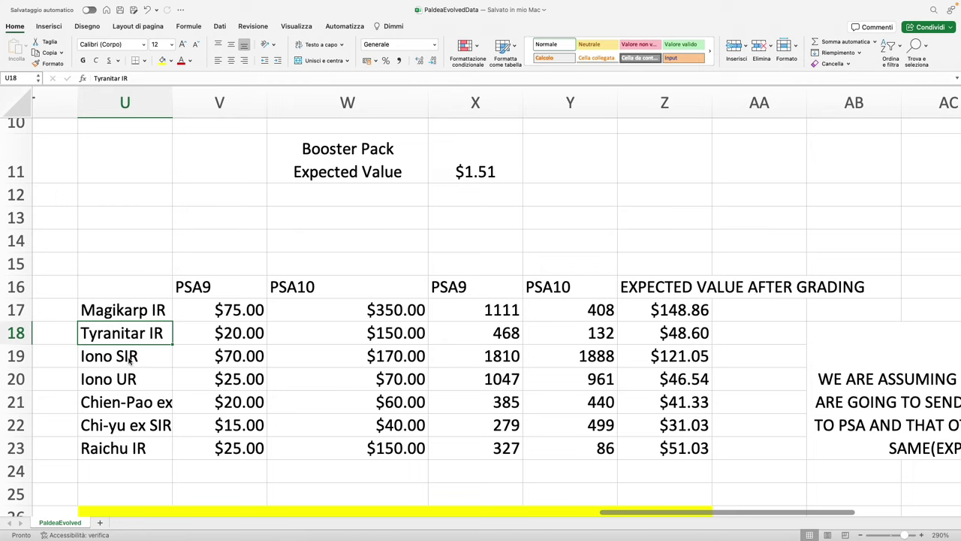
{"action": "left_click", "coordinate": [103, 360]}
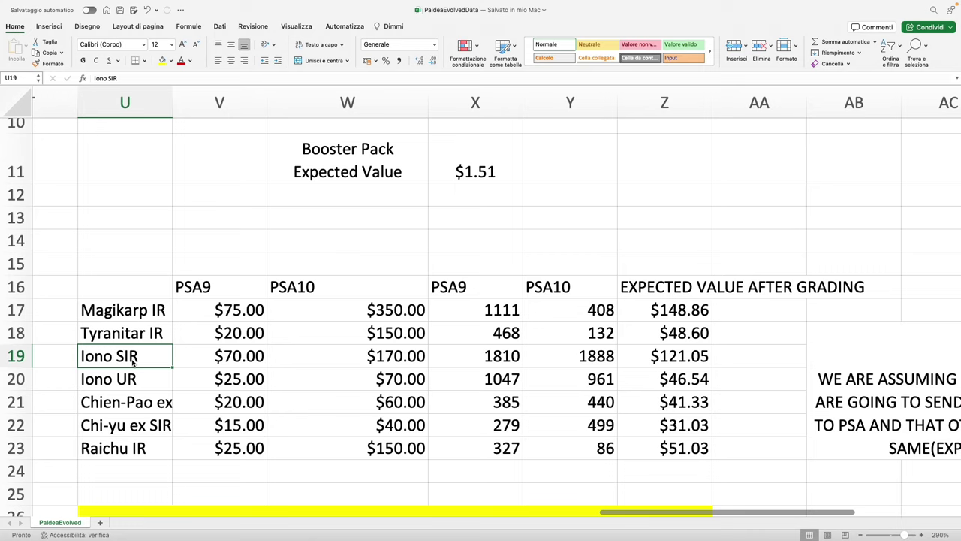
{"action": "left_click", "coordinate": [448, 197]}
{"action": "left_click", "coordinate": [121, 316]}
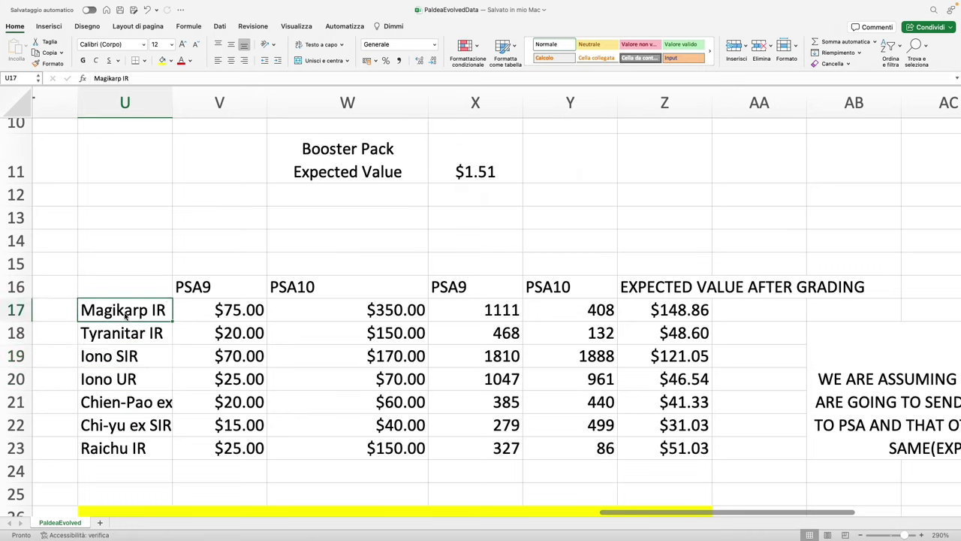
Examine Raichu IR's row 23, covering its PSA10 count, PSA9 price and expected value after grading formula.
{"action": "scroll", "coordinate": [117, 441], "scroll_direction": "down", "scroll_amount": 1}
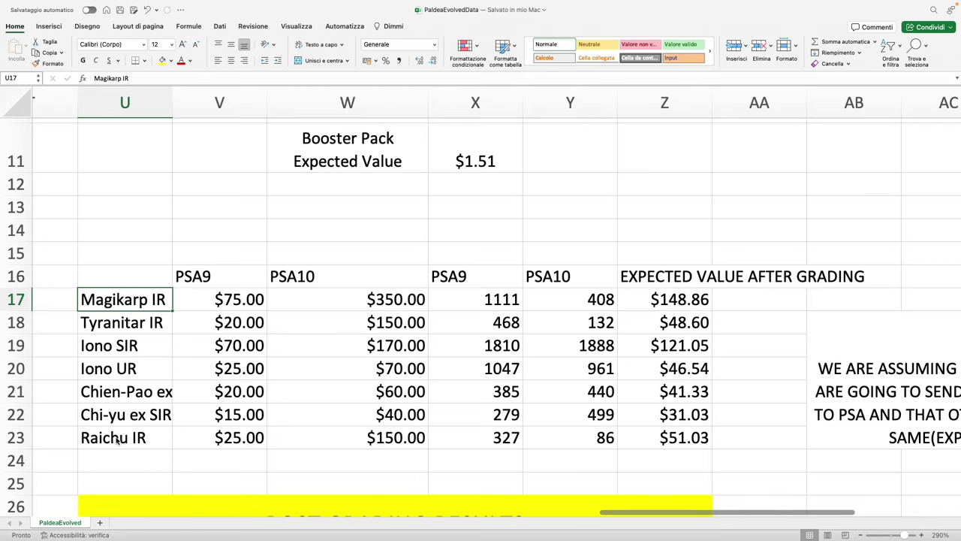
{"action": "left_click", "coordinate": [118, 442]}
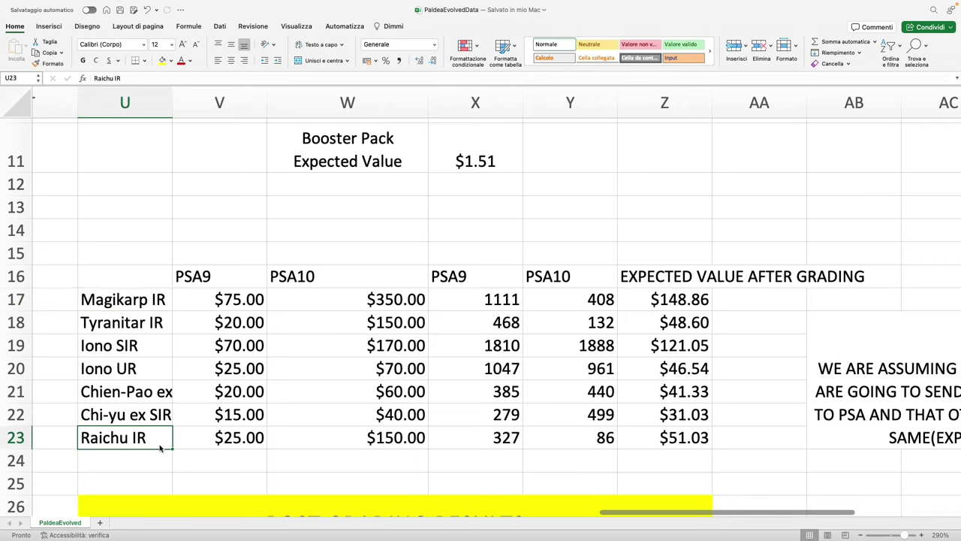
{"action": "left_click", "coordinate": [561, 443]}
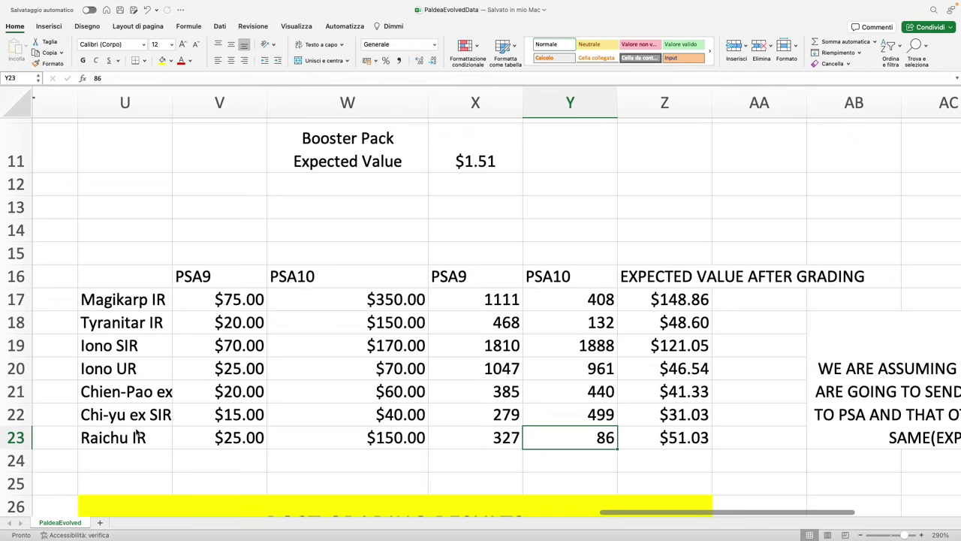
{"action": "left_click_drag", "start_coordinate": [138, 433], "coordinate": [581, 437]}
{"action": "left_click", "coordinate": [581, 438]}
{"action": "left_click", "coordinate": [217, 446]}
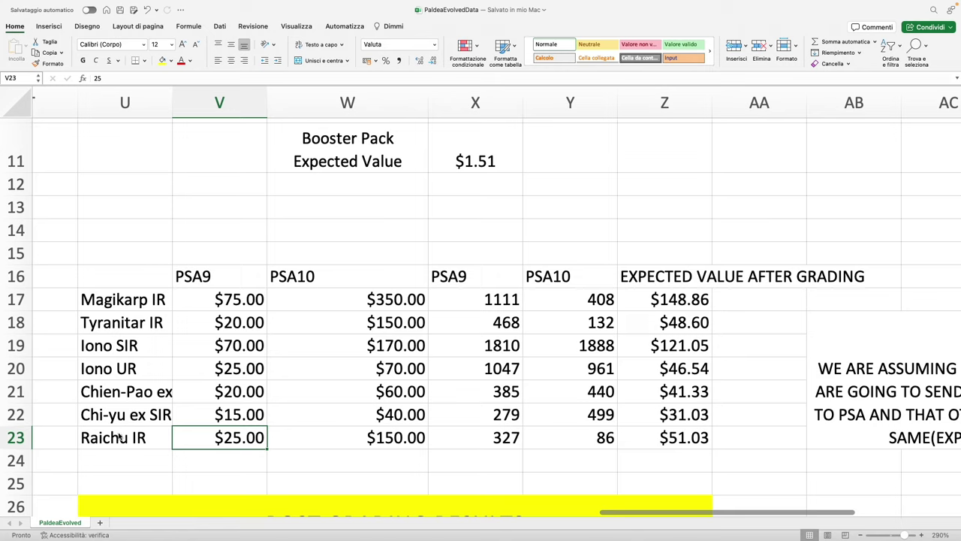
{"action": "left_click_drag", "start_coordinate": [118, 438], "coordinate": [637, 436]}
{"action": "left_click", "coordinate": [665, 438]}
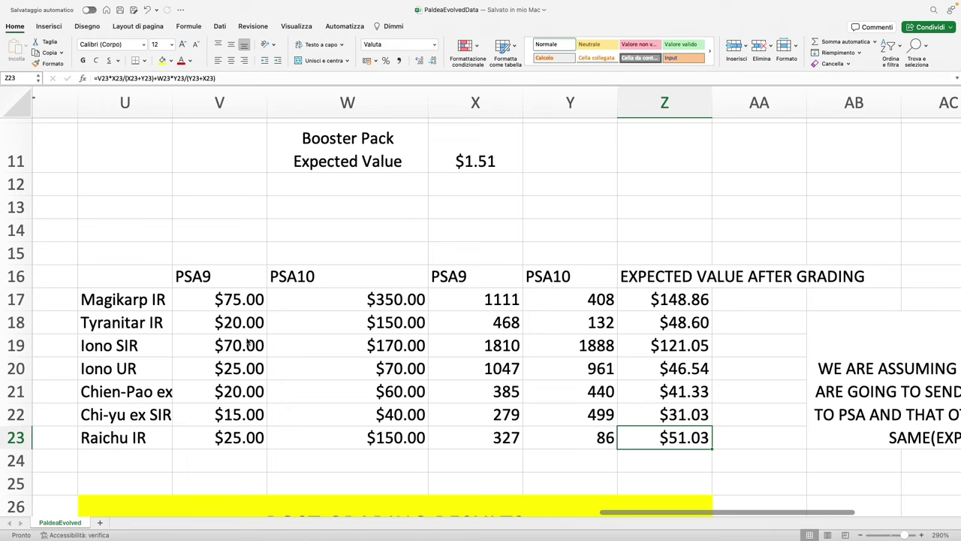
Compare the PSA10 counts of the other cards in column Y with Raichu IR's PSA10 count.
{"action": "left_click", "coordinate": [576, 329]}
{"action": "left_click", "coordinate": [568, 371]}
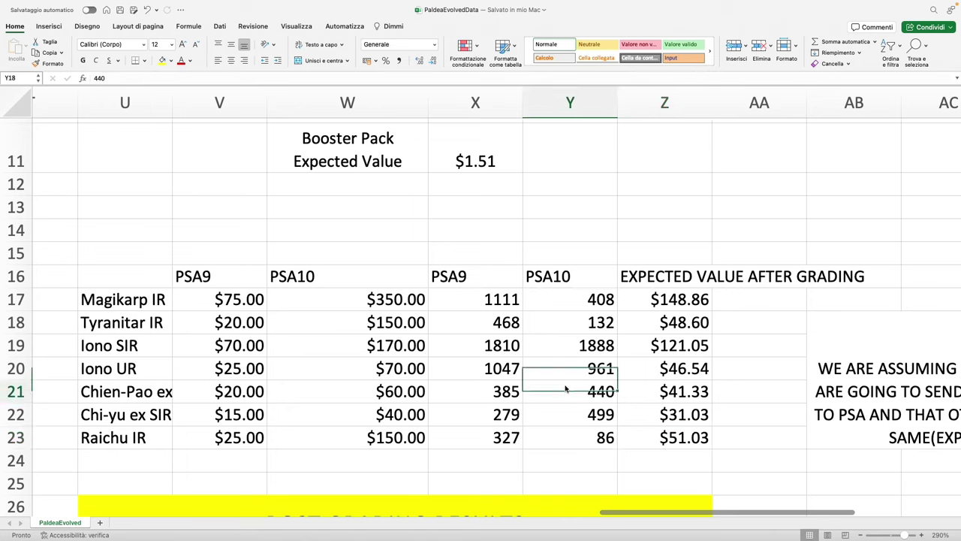
{"action": "left_click", "coordinate": [564, 386]}
{"action": "left_click", "coordinate": [556, 413]}
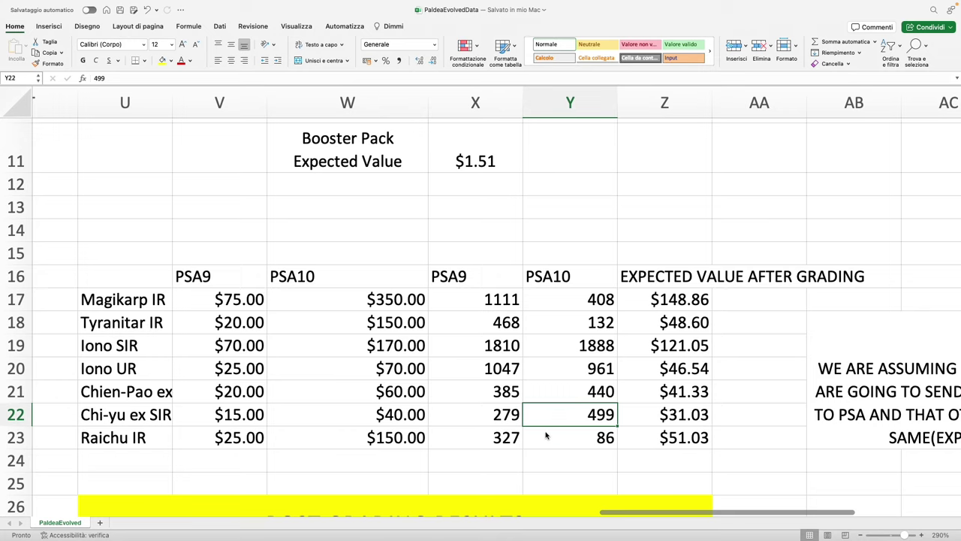
{"action": "left_click", "coordinate": [551, 443]}
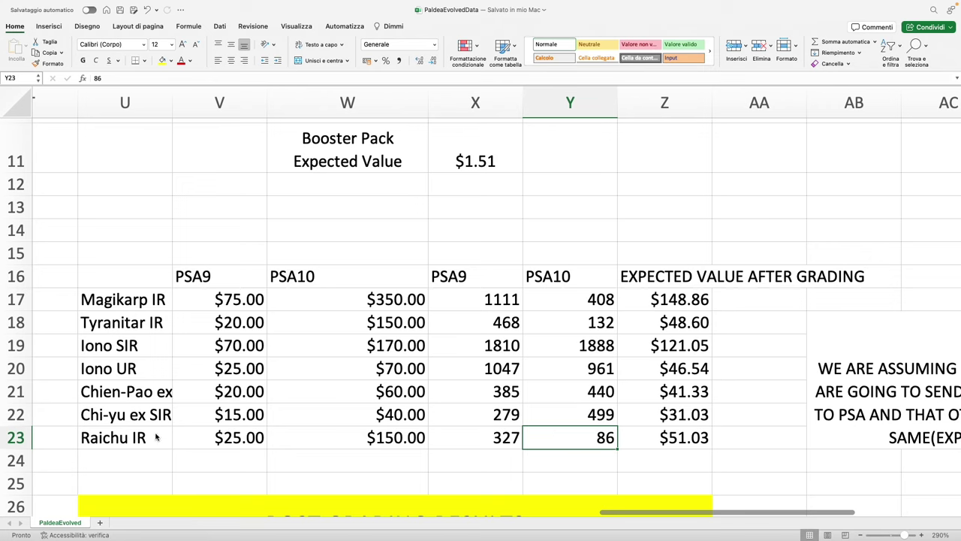
Check Raichu IR's PSA9 and PSA10 counts together against its expected value after grading.
{"action": "left_click", "coordinate": [140, 439]}
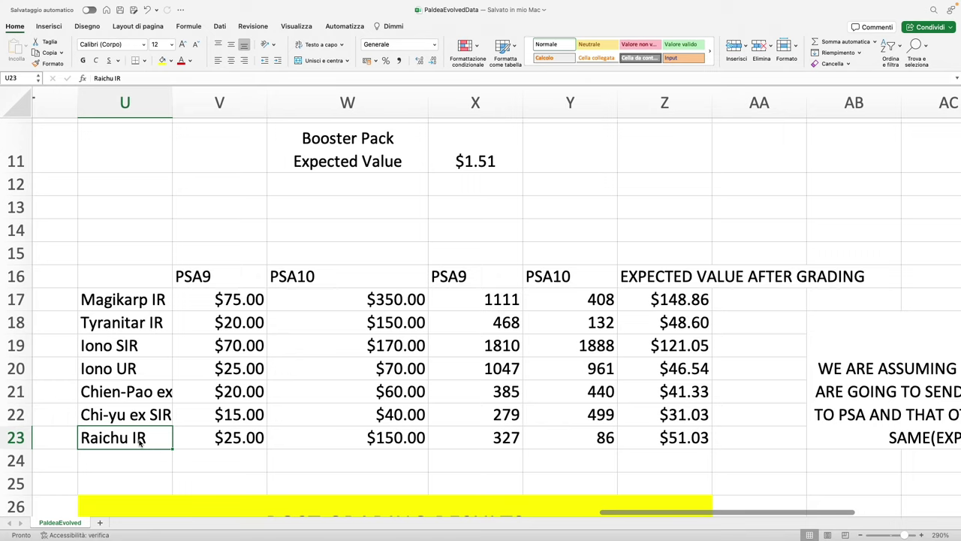
{"action": "left_click_drag", "start_coordinate": [500, 441], "coordinate": [525, 441]}
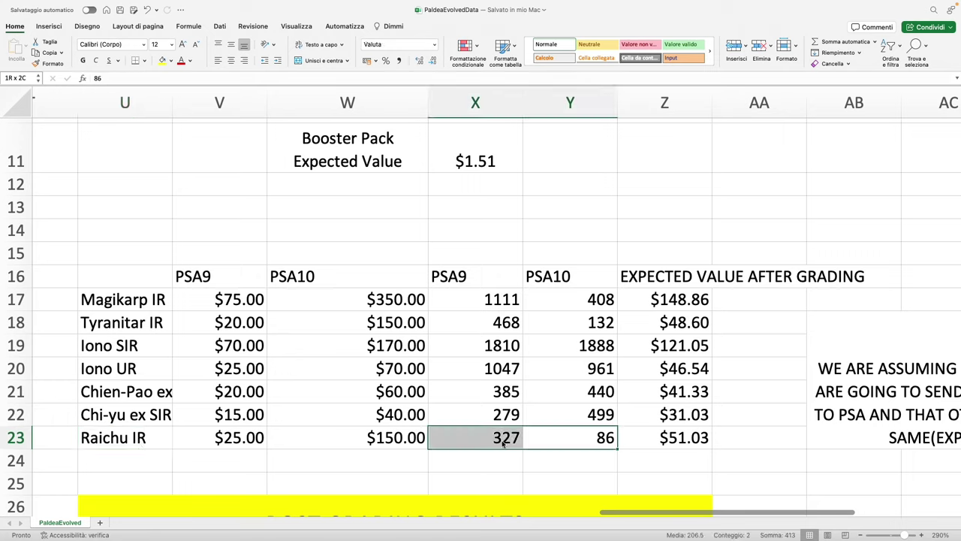
{"action": "left_click", "coordinate": [501, 441]}
{"action": "left_click", "coordinate": [706, 442]}
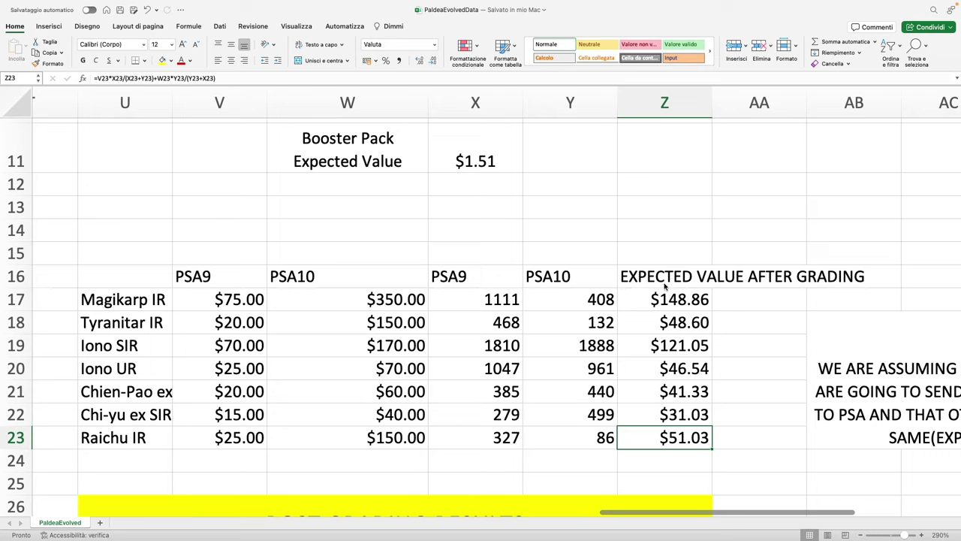
Relate Magikarp IR's expected value after grading to the PSA9 and PSA10 count headings and price headings in row 16.
{"action": "left_click", "coordinate": [666, 286]}
{"action": "left_click", "coordinate": [652, 308]}
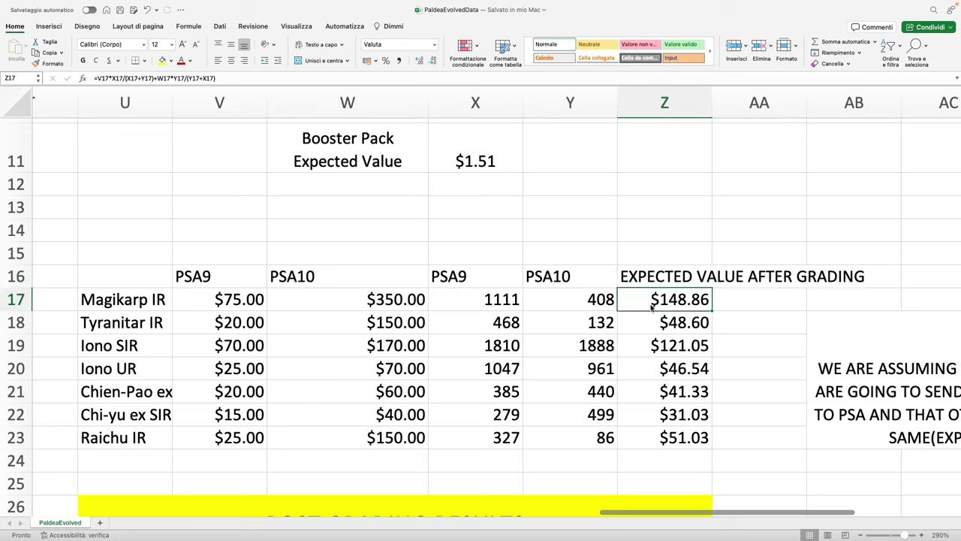
{"action": "left_click_drag", "start_coordinate": [485, 283], "coordinate": [576, 282]}
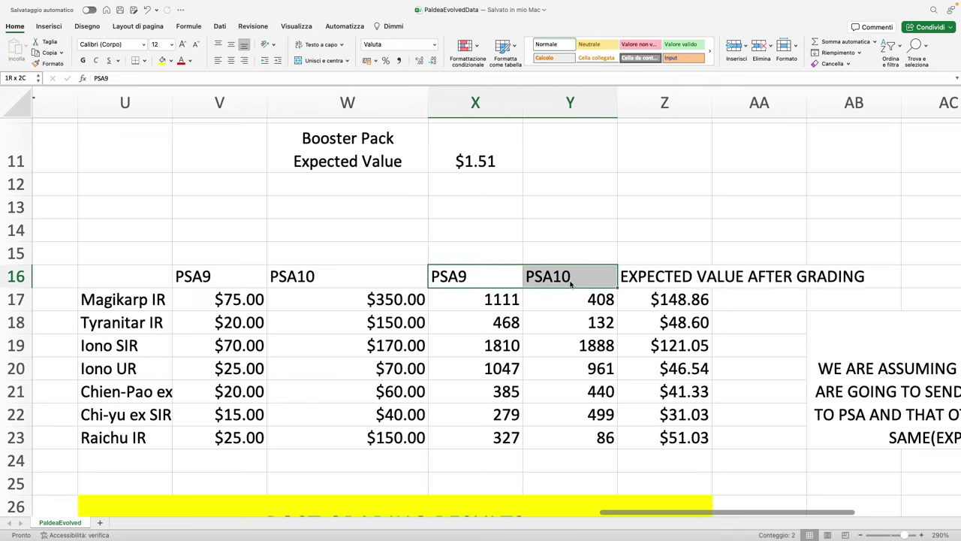
{"action": "left_click", "coordinate": [517, 290]}
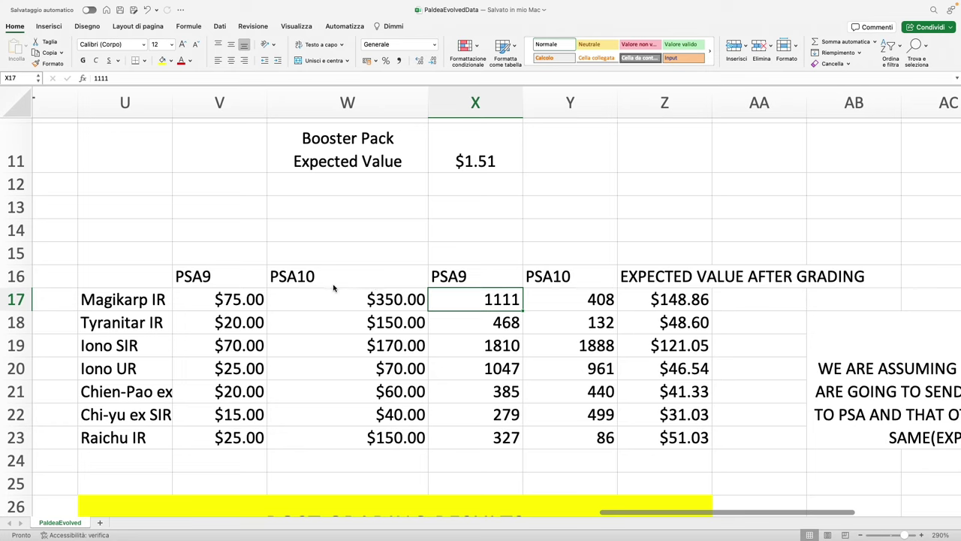
{"action": "left_click_drag", "start_coordinate": [239, 282], "coordinate": [325, 282]}
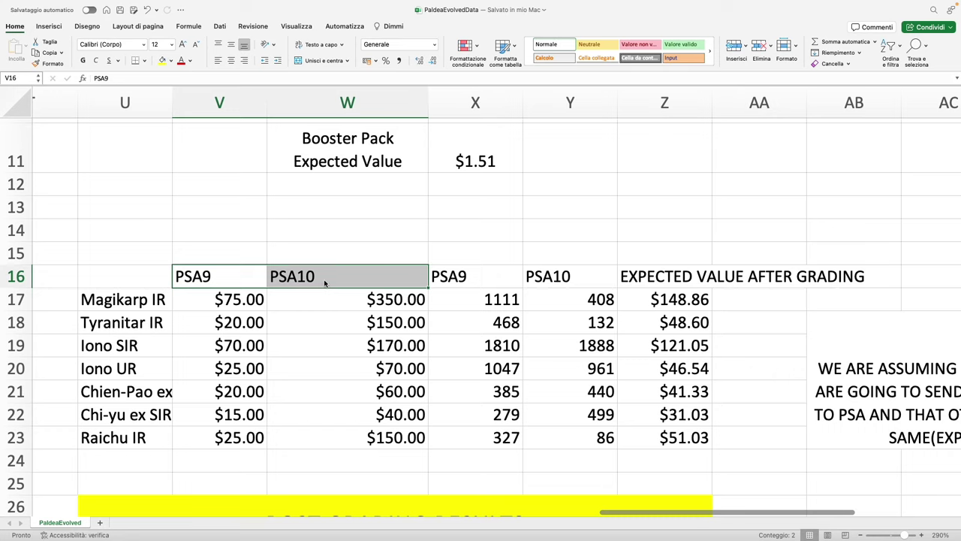
{"action": "left_click", "coordinate": [228, 284]}
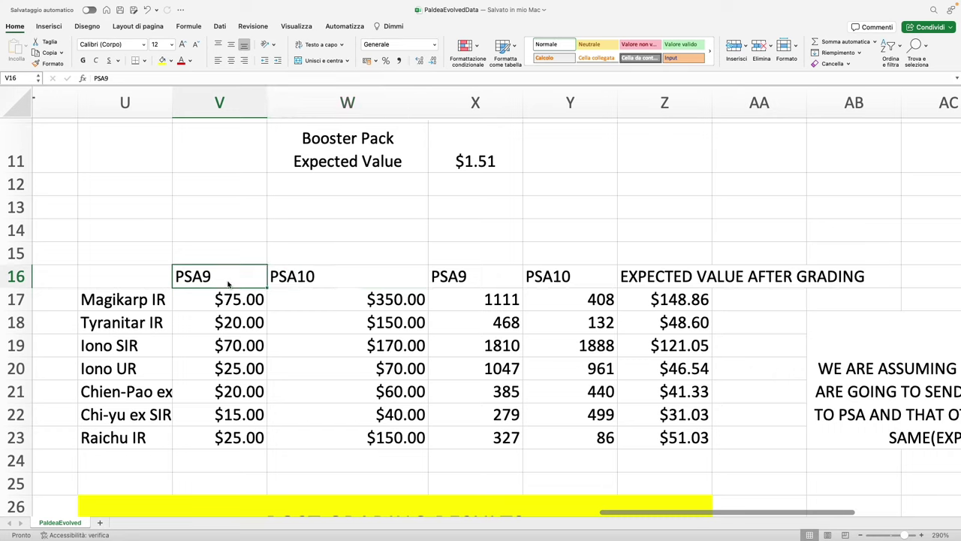
{"action": "left_click", "coordinate": [356, 274]}
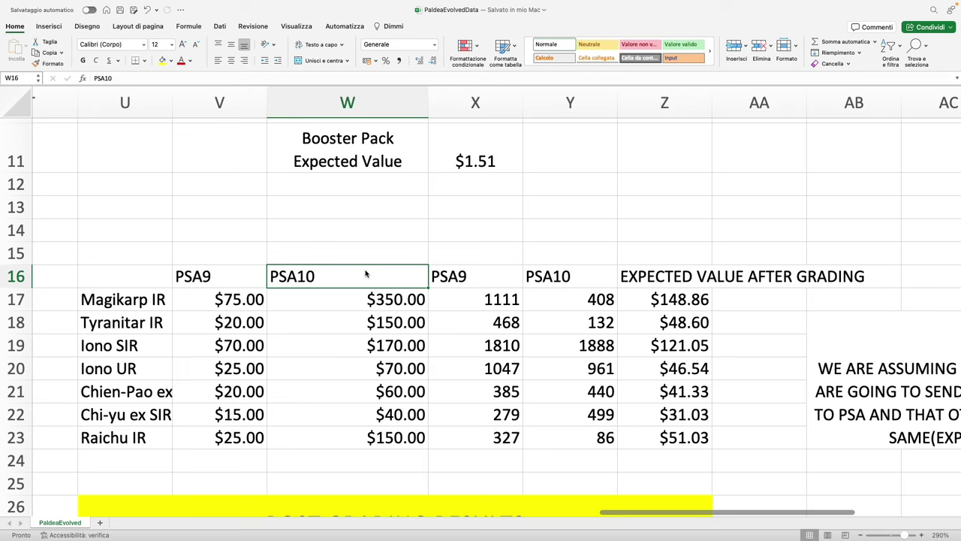
Trace Magikarp IR's expected value after grading formula in row 17 through its PSA9 and PSA10 prices and counts.
{"action": "left_click", "coordinate": [667, 301]}
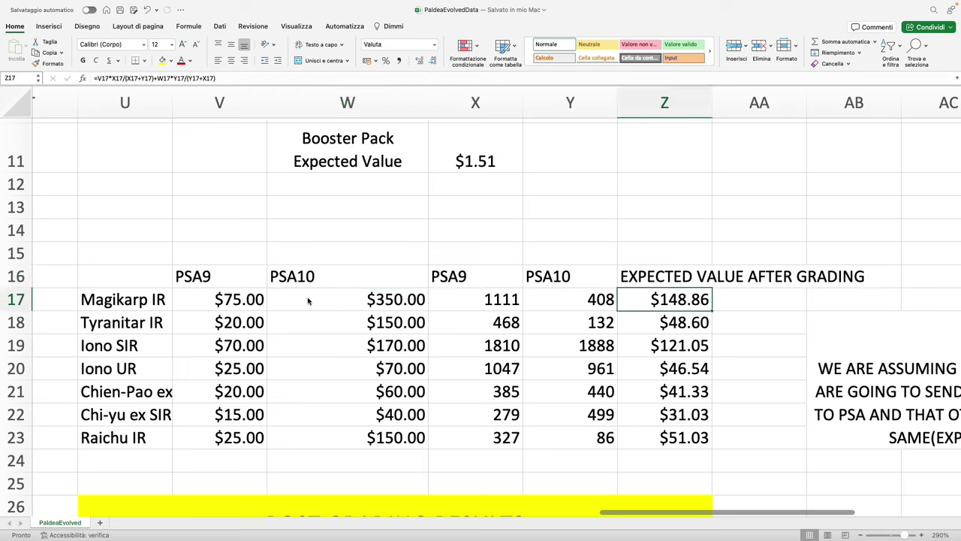
{"action": "left_click", "coordinate": [200, 301]}
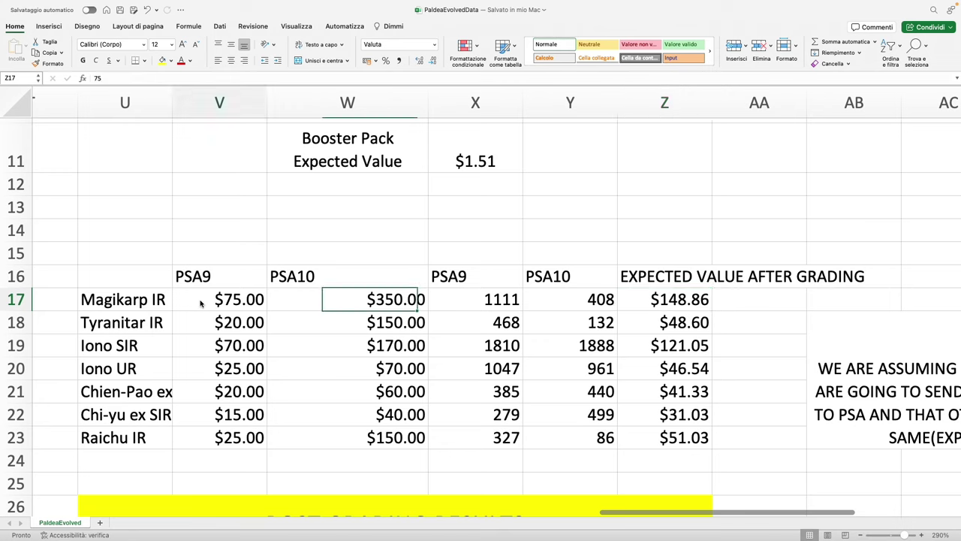
{"action": "left_click", "coordinate": [456, 308]}
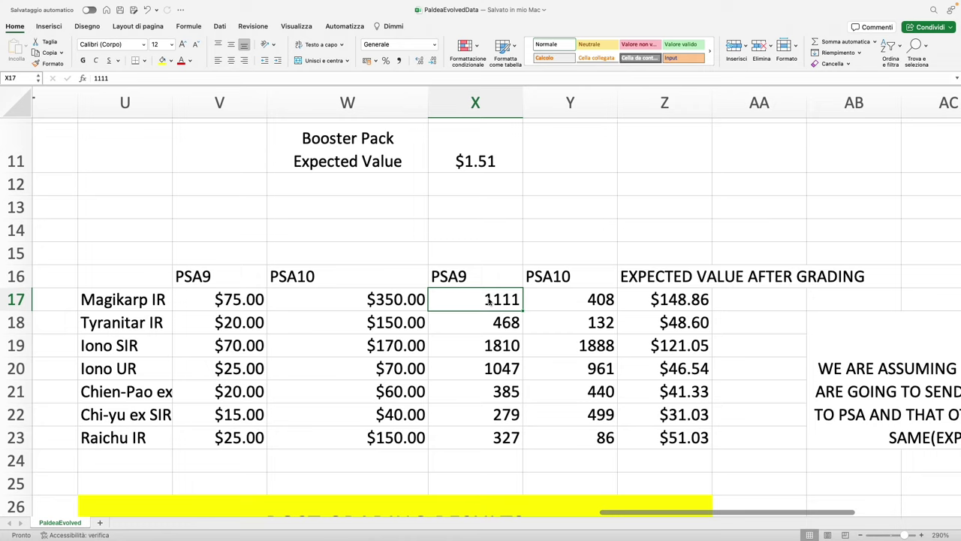
{"action": "left_click", "coordinate": [560, 303]}
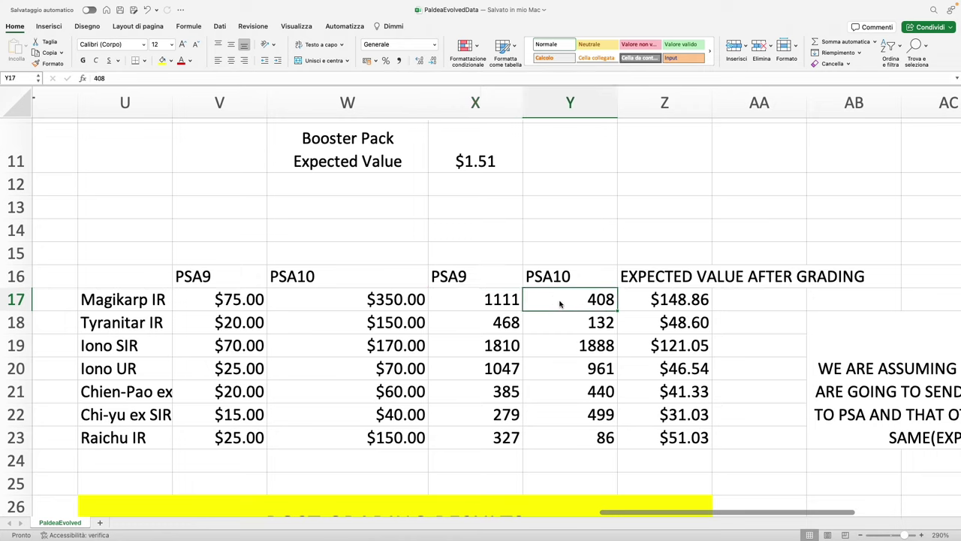
{"action": "left_click", "coordinate": [470, 302]}
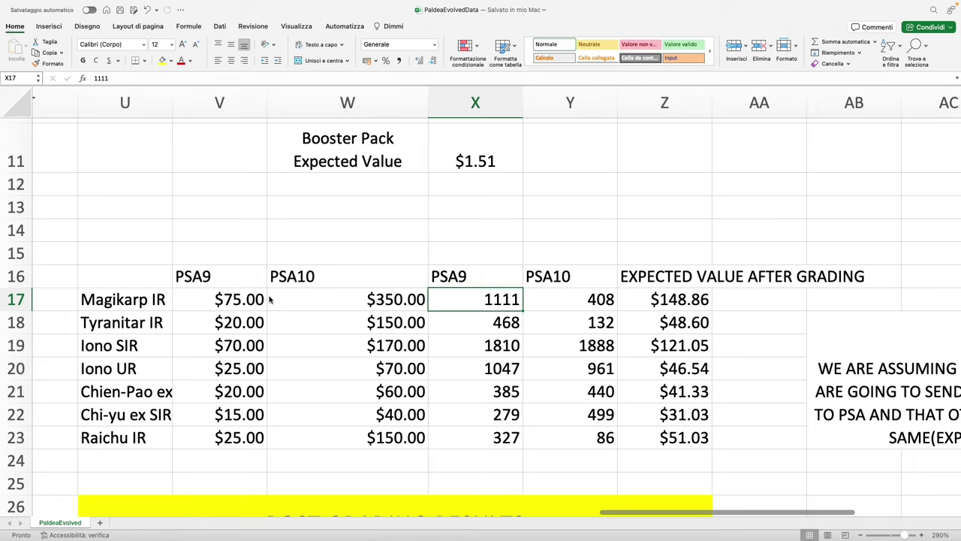
{"action": "left_click", "coordinate": [237, 300]}
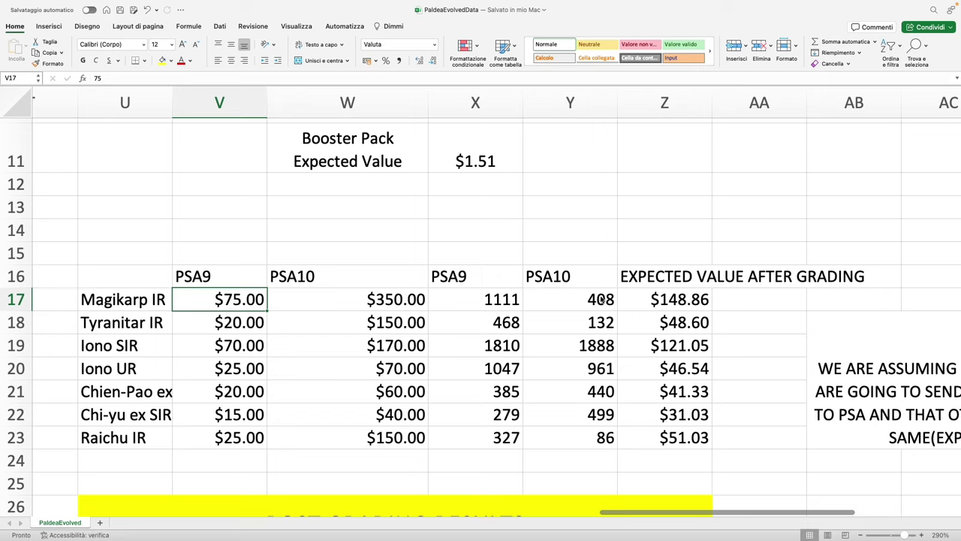
{"action": "left_click", "coordinate": [307, 299]}
{"action": "left_click", "coordinate": [573, 302]}
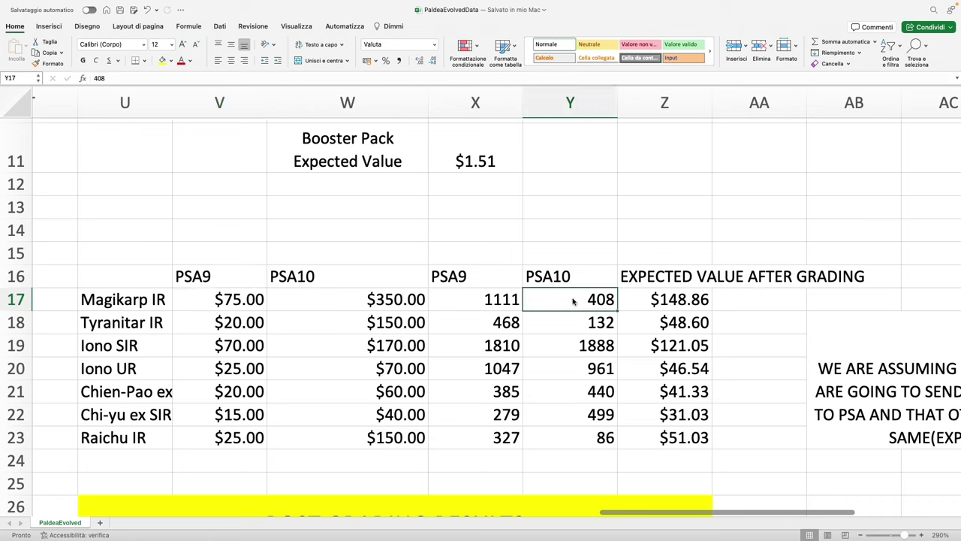
{"action": "left_click", "coordinate": [696, 305]}
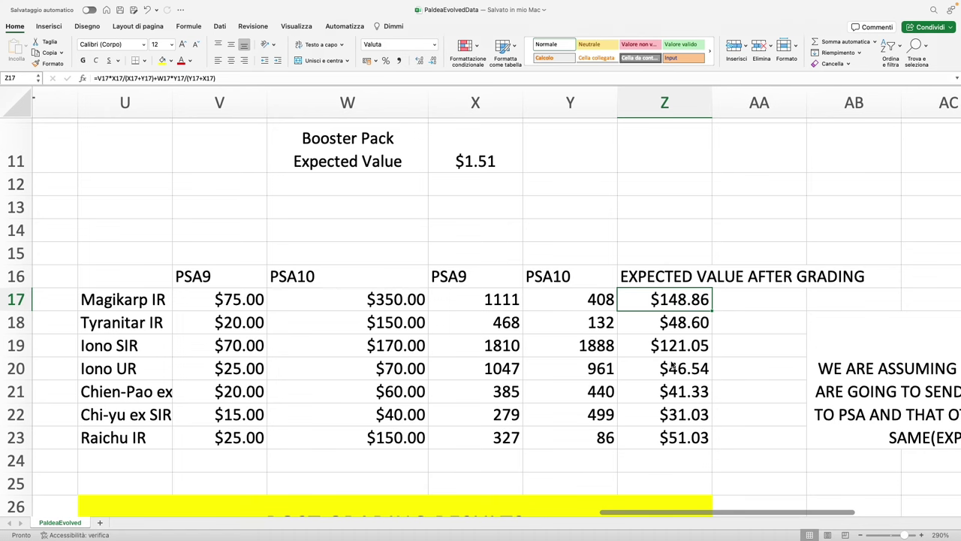
Compare the post grading results table and its %Change column with the raw cards data table.
{"action": "scroll", "coordinate": [671, 367], "scroll_direction": "down", "scroll_amount": 10}
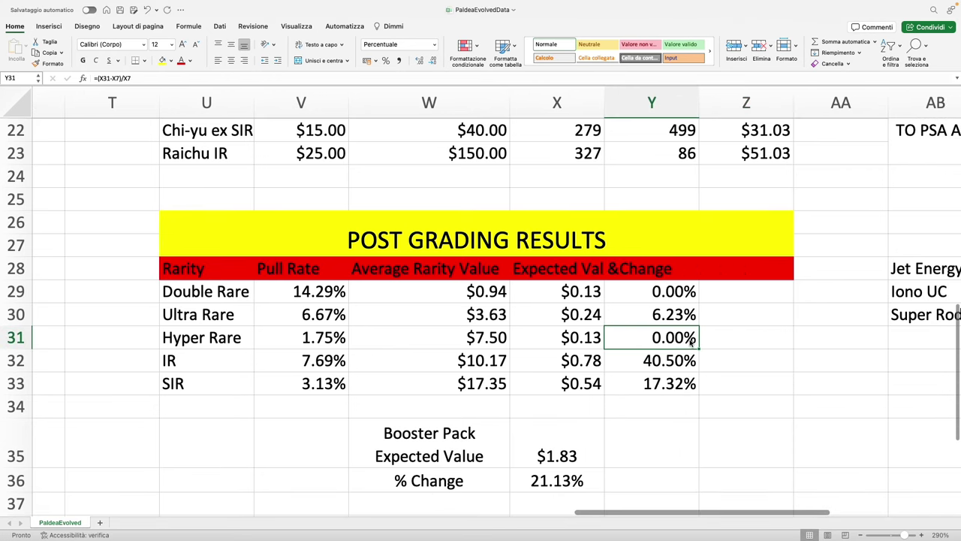
{"action": "left_click", "coordinate": [285, 245]}
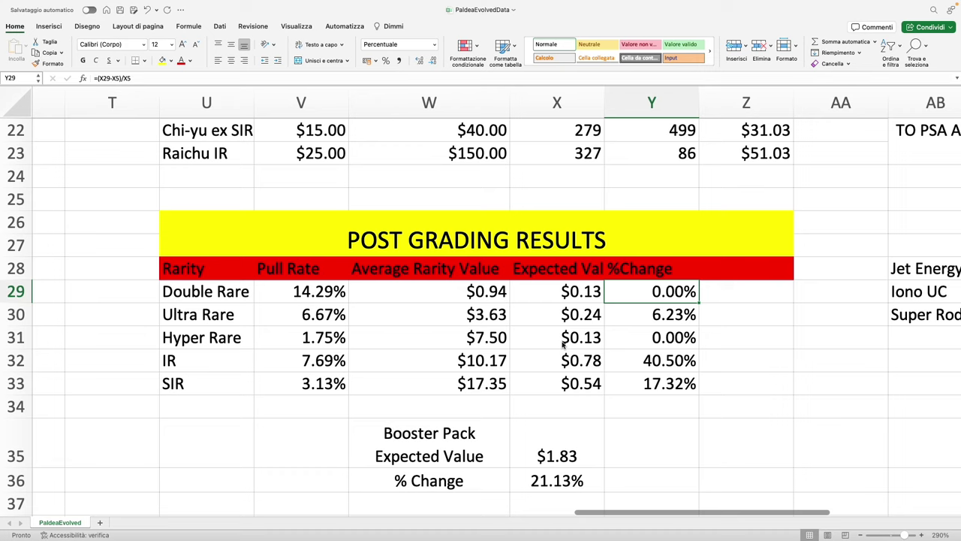
{"action": "left_click", "coordinate": [616, 276]}
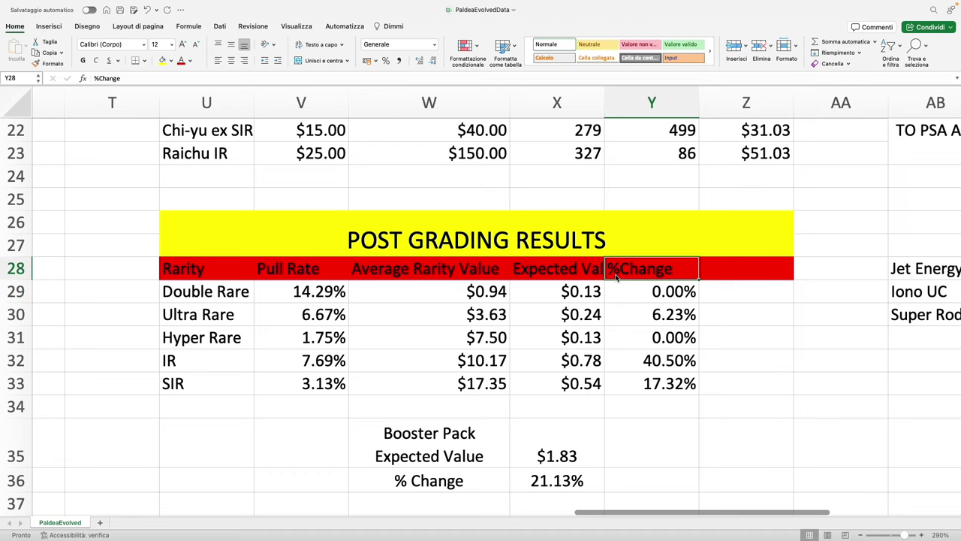
{"action": "scroll", "coordinate": [616, 276], "scroll_direction": "up", "scroll_amount": 10}
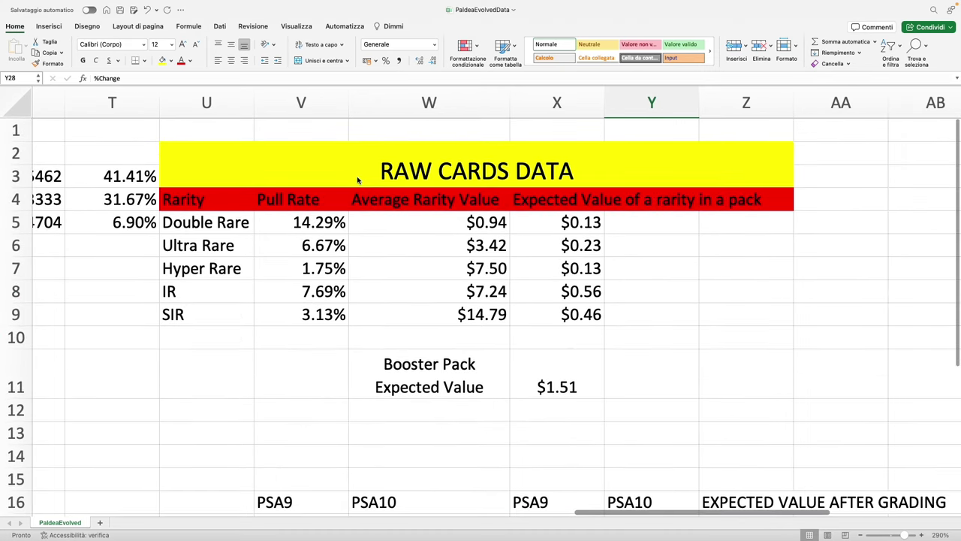
{"action": "scroll", "coordinate": [354, 180], "scroll_direction": "down", "scroll_amount": 15}
{"action": "scroll", "coordinate": [354, 180], "scroll_direction": "up", "scroll_amount": 8}
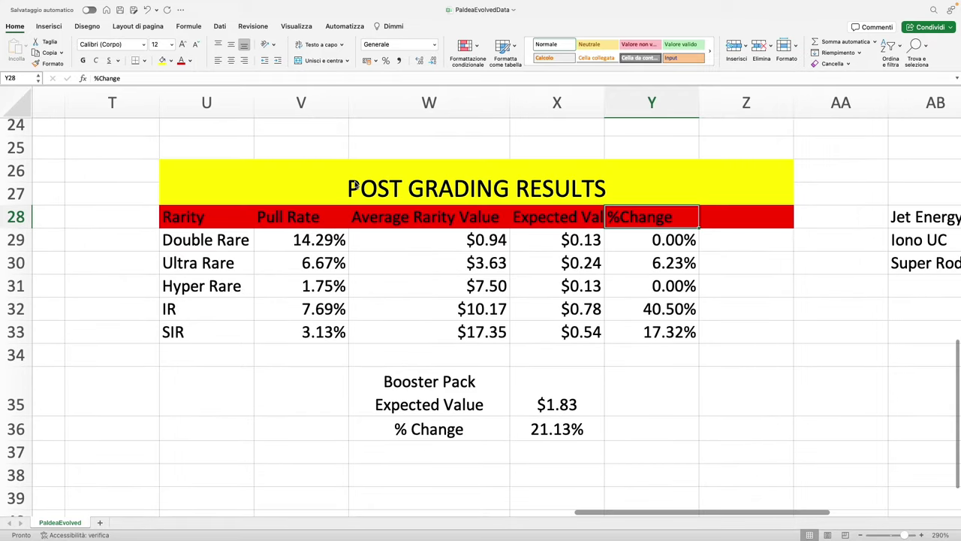
Check the %Change in expected value for the Double Rare, Ultra Rare, IR and SIR rarities after grading.
{"action": "left_click", "coordinate": [689, 242]}
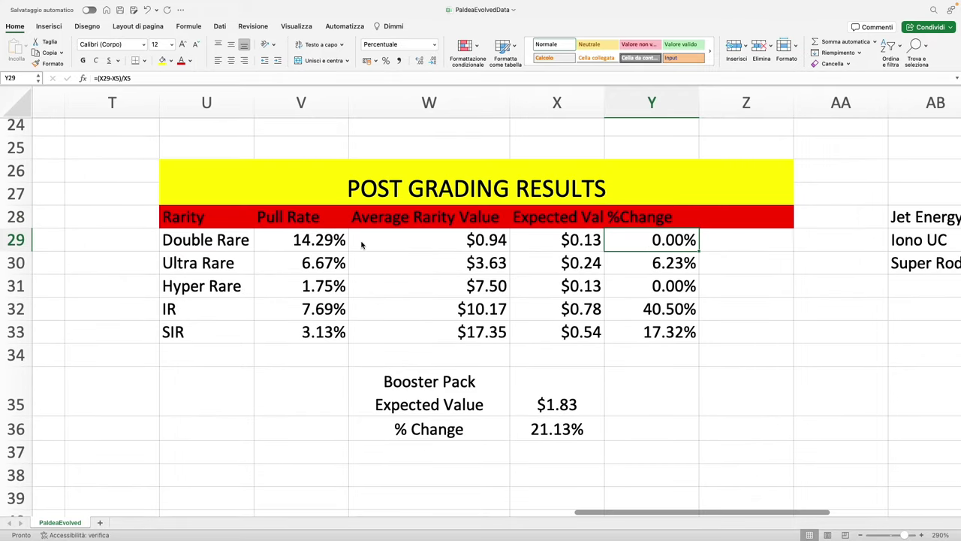
{"action": "left_click", "coordinate": [186, 270]}
{"action": "left_click", "coordinate": [639, 266]}
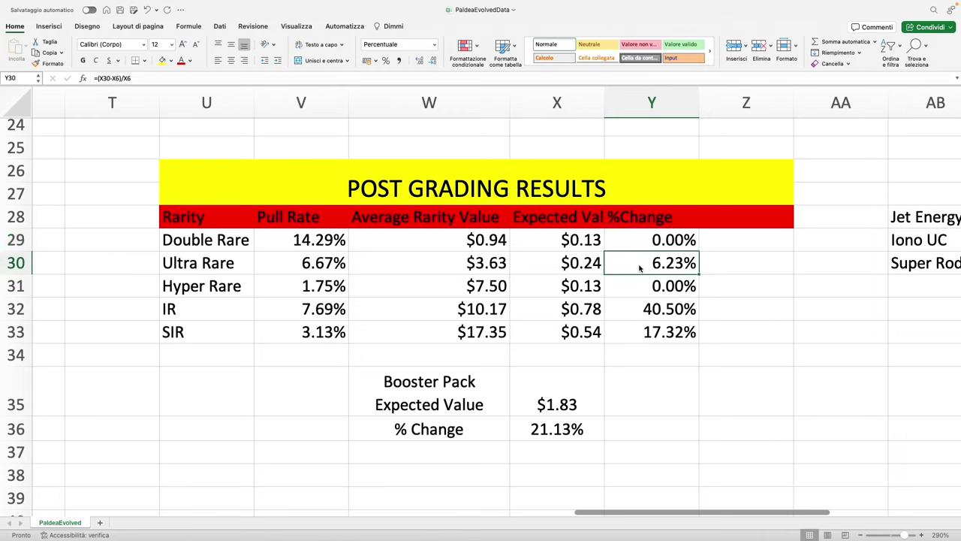
{"action": "left_click", "coordinate": [182, 308]}
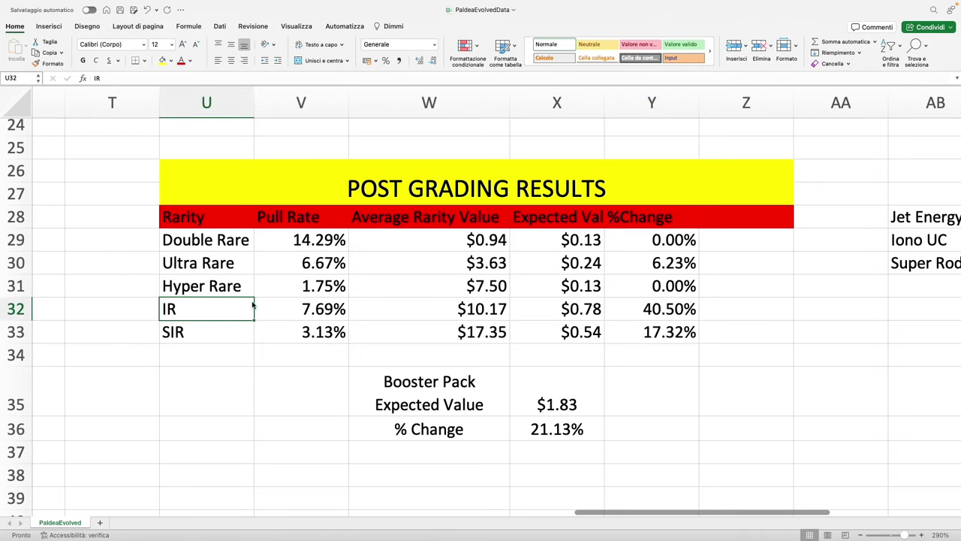
{"action": "left_click", "coordinate": [669, 314]}
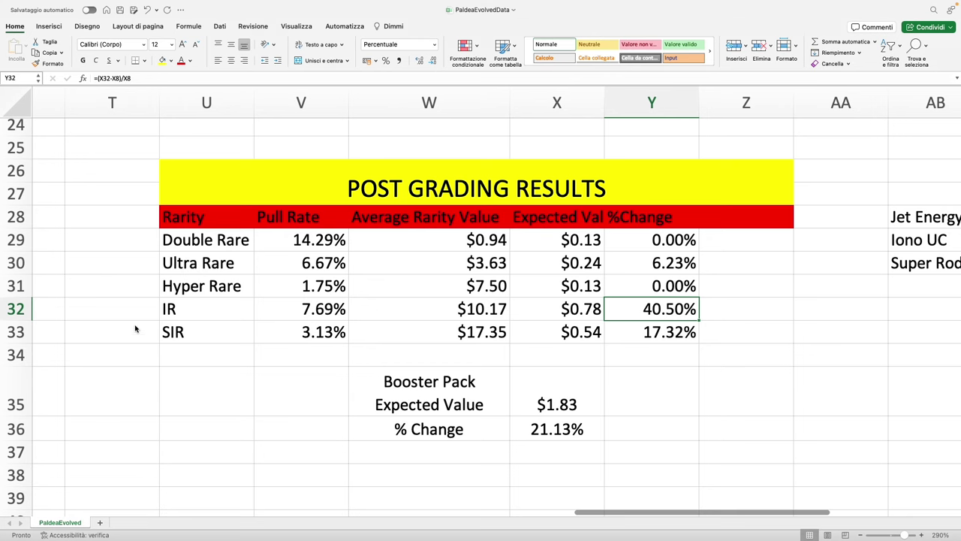
{"action": "left_click", "coordinate": [184, 336]}
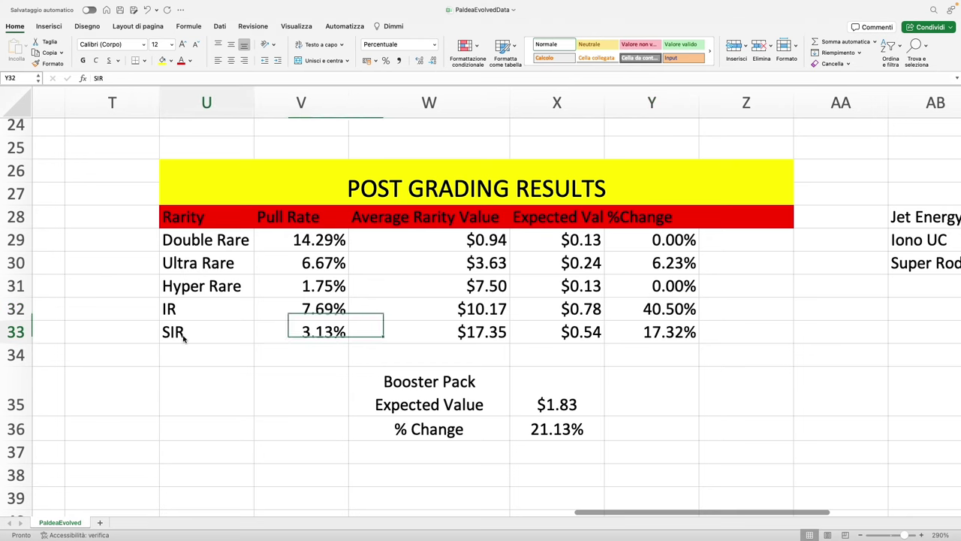
{"action": "left_click", "coordinate": [693, 339]}
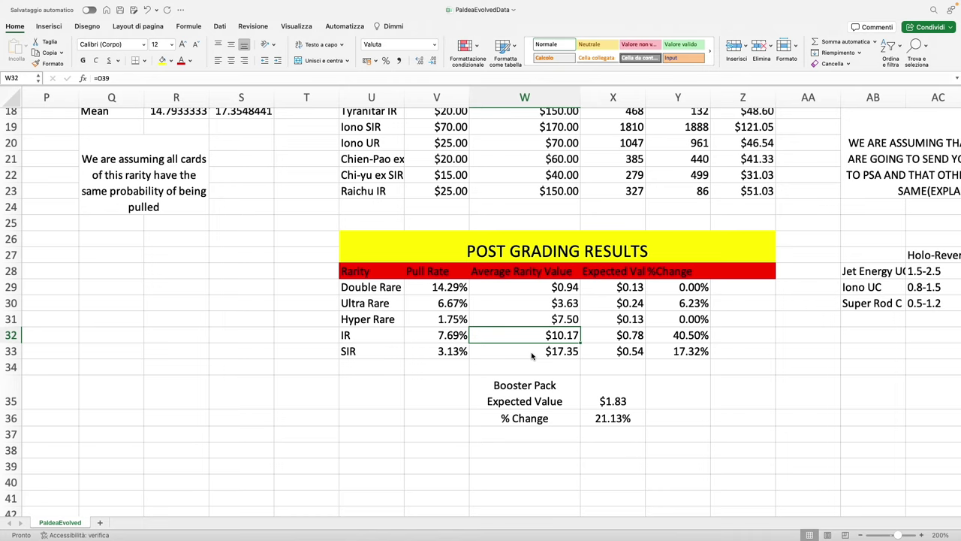
Inspect the Average Rarity Value formulas for SIR, Double Rare and Ultra Rare in the post grading results.
{"action": "left_click", "coordinate": [533, 353]}
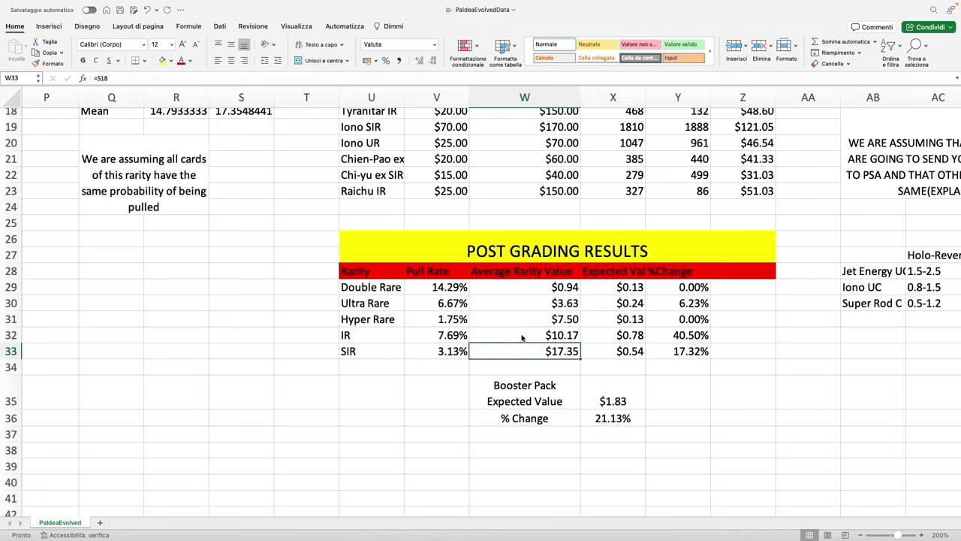
{"action": "scroll", "coordinate": [522, 337], "scroll_direction": "up", "scroll_amount": 10}
{"action": "scroll", "coordinate": [522, 337], "scroll_direction": "down", "scroll_amount": 8}
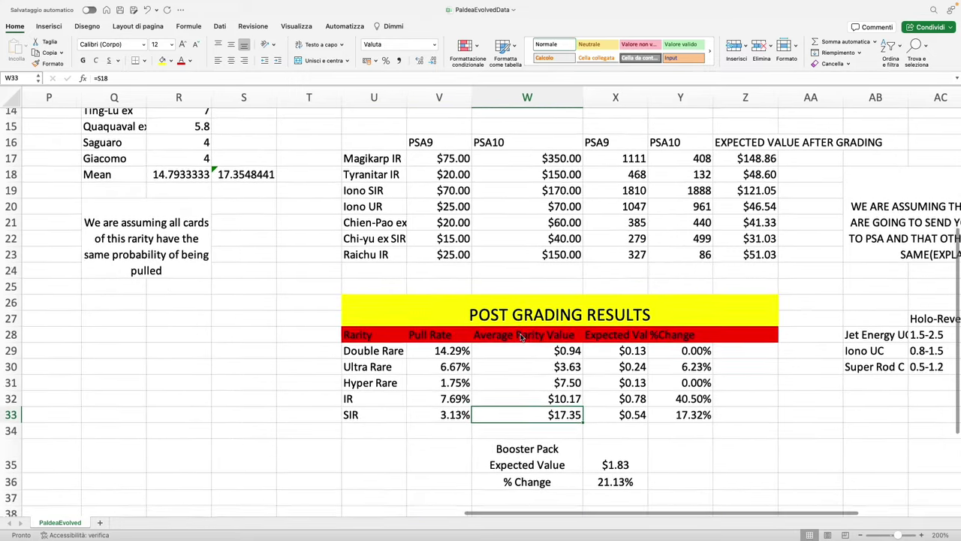
{"action": "left_click", "coordinate": [512, 337]}
{"action": "left_click", "coordinate": [509, 353]}
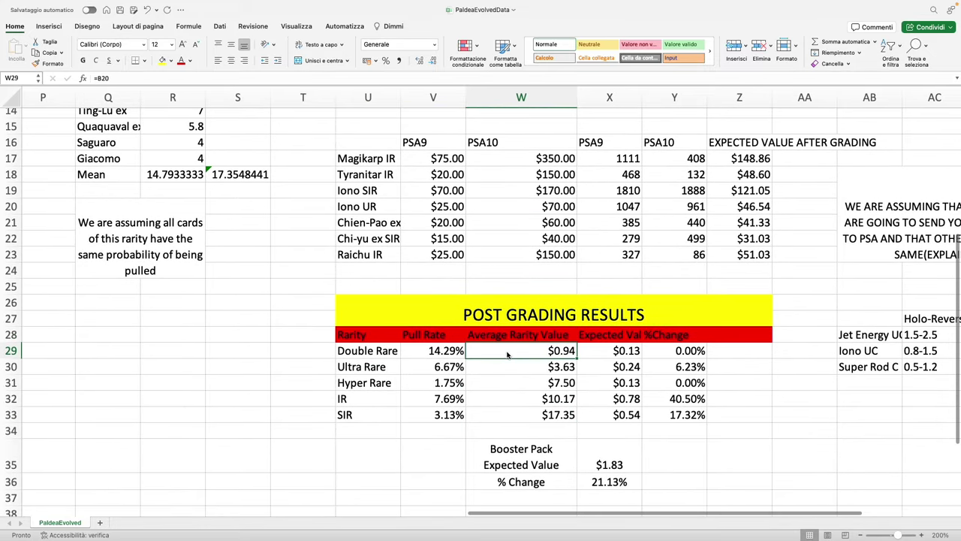
{"action": "scroll", "coordinate": [504, 373], "scroll_direction": "down", "scroll_amount": 1}
{"action": "left_click", "coordinate": [505, 362]}
Check the grading cost deduction in the formulas for Ultra Rare Iono, Magikarp IR and Raichu IR.
{"action": "scroll", "coordinate": [507, 362], "scroll_direction": "left", "scroll_amount": 10}
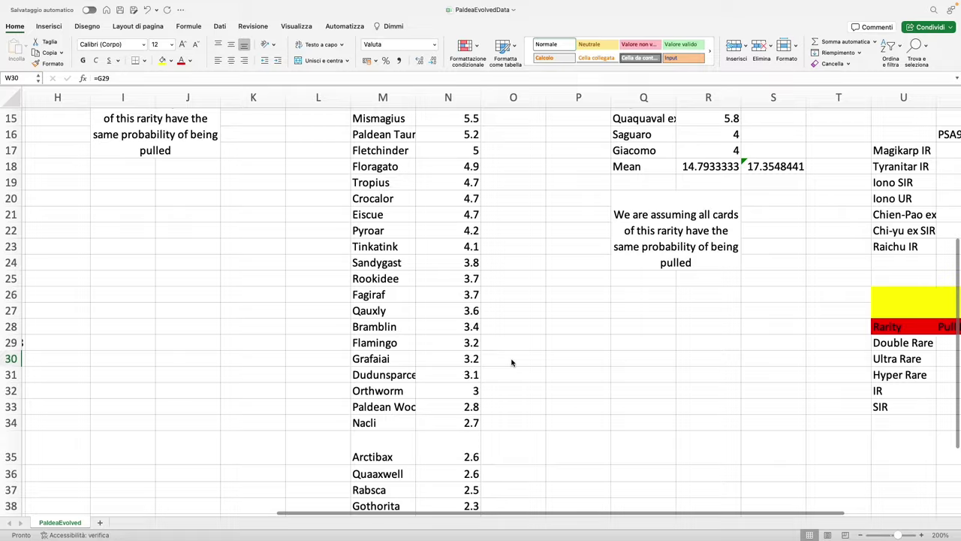
{"action": "scroll", "coordinate": [124, 337], "scroll_direction": "up", "scroll_amount": 10}
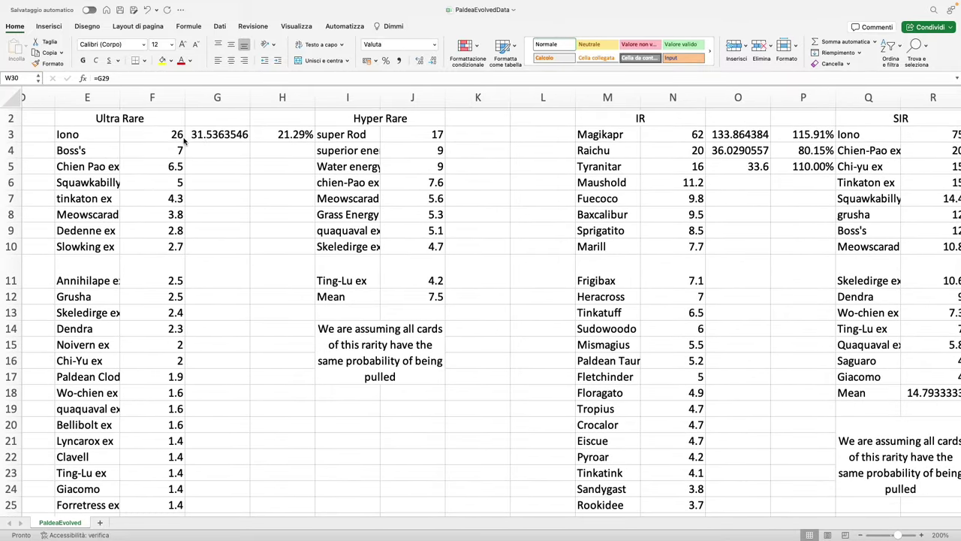
{"action": "left_click", "coordinate": [223, 136]}
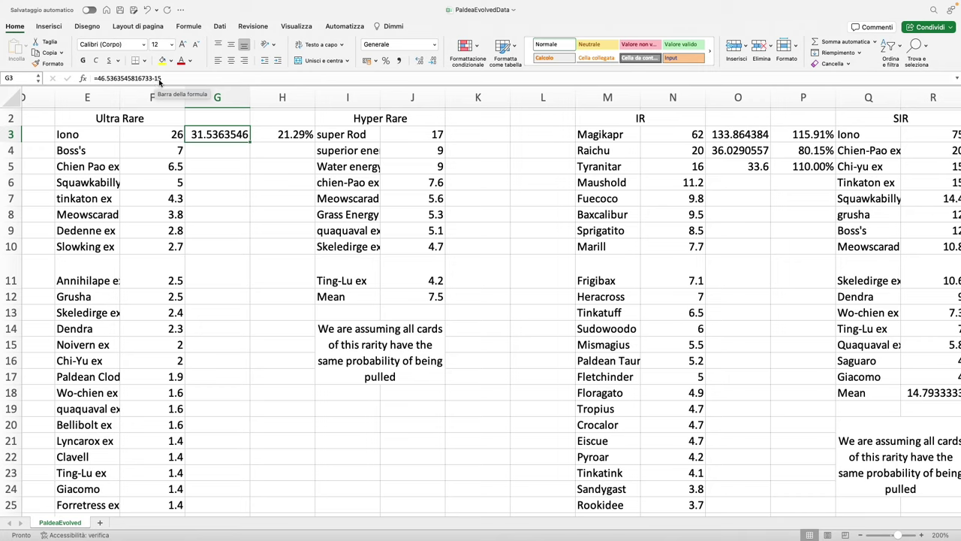
{"action": "left_click", "coordinate": [771, 132]}
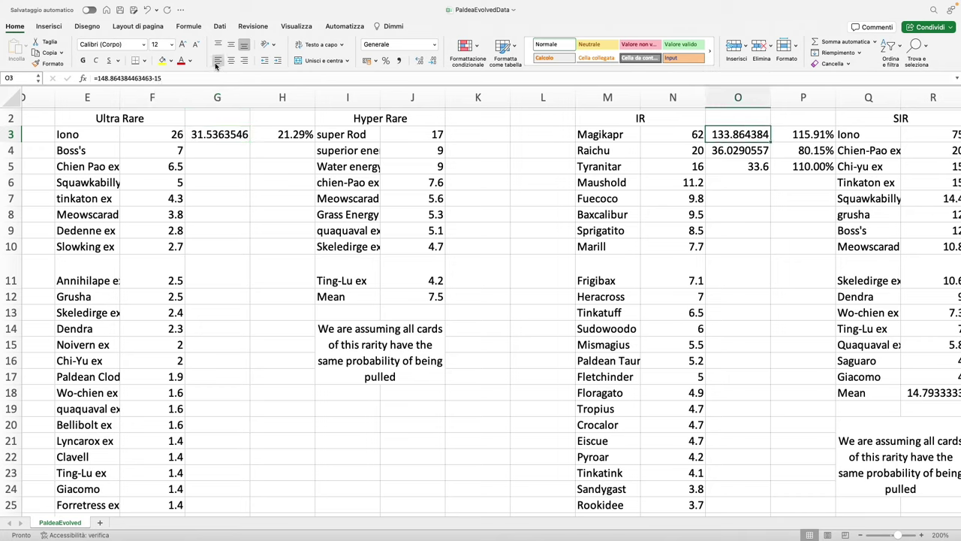
{"action": "left_click", "coordinate": [743, 155]}
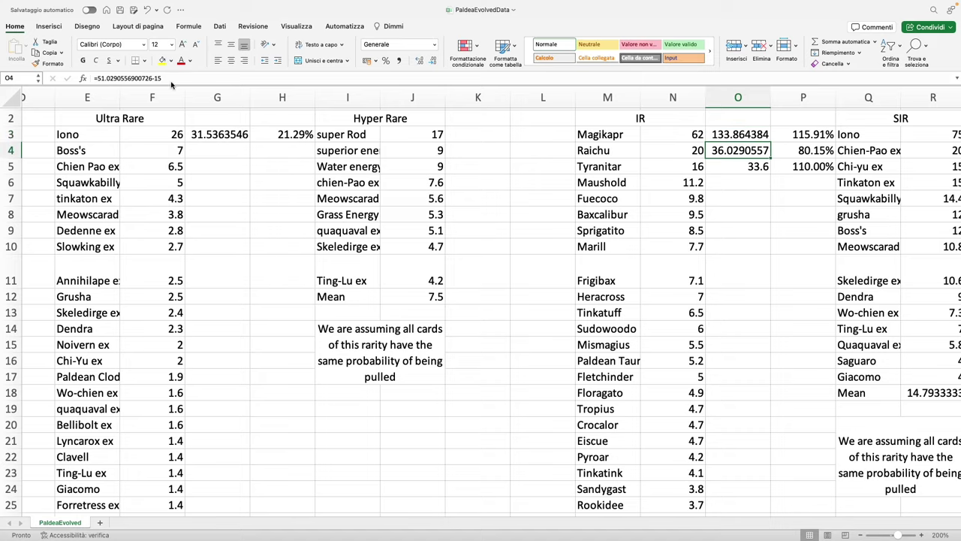
Review the post grading results table with the booster pack's expected value and overall % change.
{"action": "scroll", "coordinate": [644, 467], "scroll_direction": "right", "scroll_amount": 4}
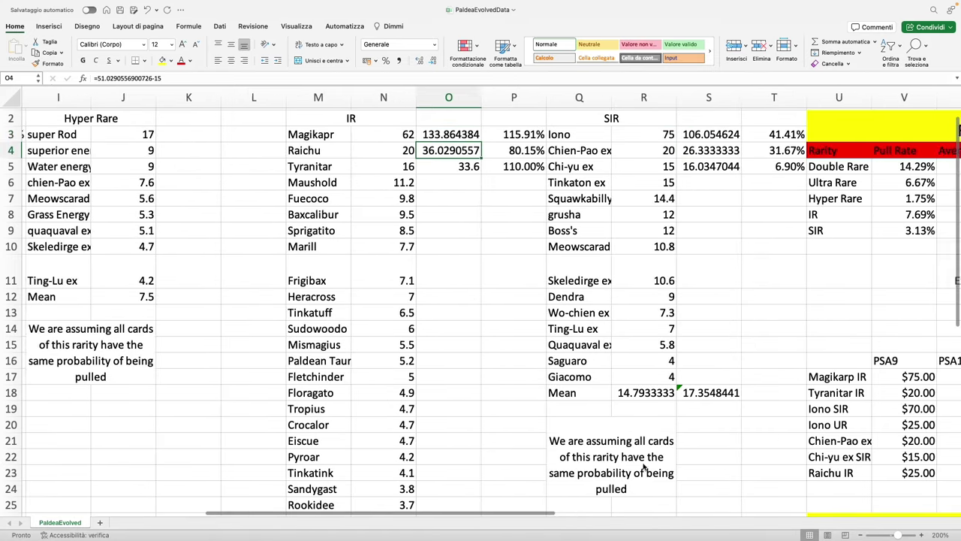
{"action": "scroll", "coordinate": [644, 468], "scroll_direction": "down", "scroll_amount": 6}
{"action": "scroll", "coordinate": [644, 467], "scroll_direction": "right", "scroll_amount": 8}
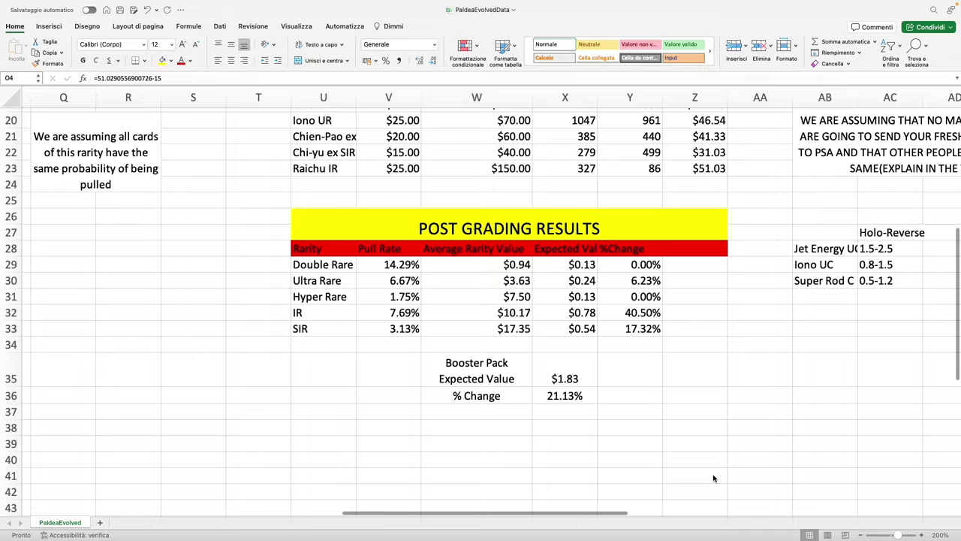
{"action": "scroll", "coordinate": [713, 478], "scroll_direction": "right", "scroll_amount": 4}
{"action": "scroll", "coordinate": [398, 343], "scroll_direction": "left", "scroll_amount": 1}
{"action": "scroll", "coordinate": [398, 343], "scroll_direction": "left", "scroll_amount": 2}
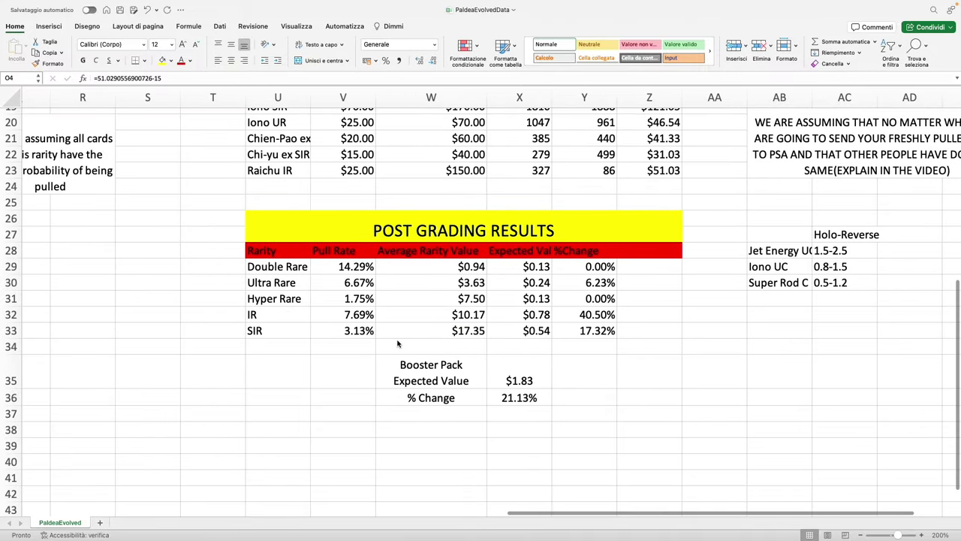
{"action": "scroll", "coordinate": [398, 343], "scroll_direction": "right", "scroll_amount": 1}
{"action": "scroll", "coordinate": [398, 343], "scroll_direction": "up", "scroll_amount": 1}
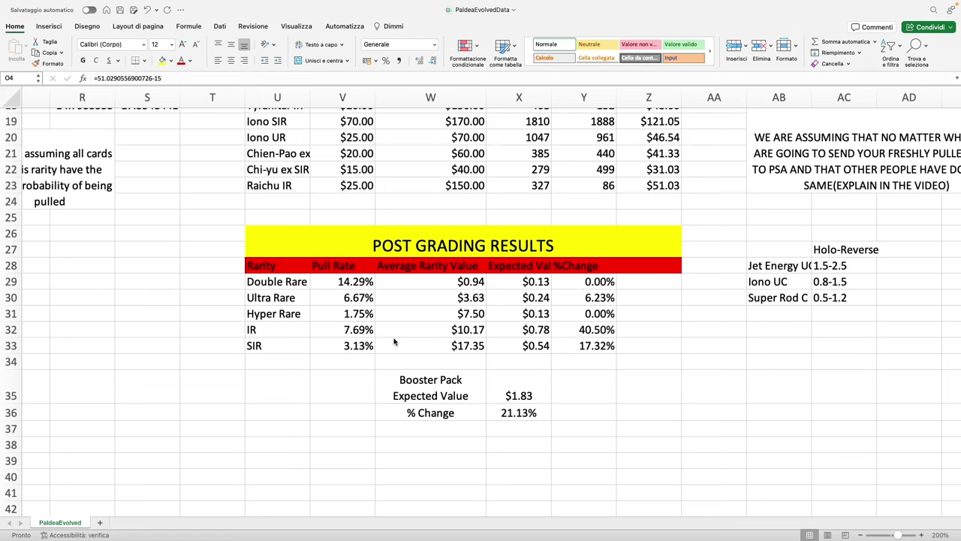
{"action": "scroll", "coordinate": [725, 443], "scroll_direction": "up", "scroll_amount": 1}
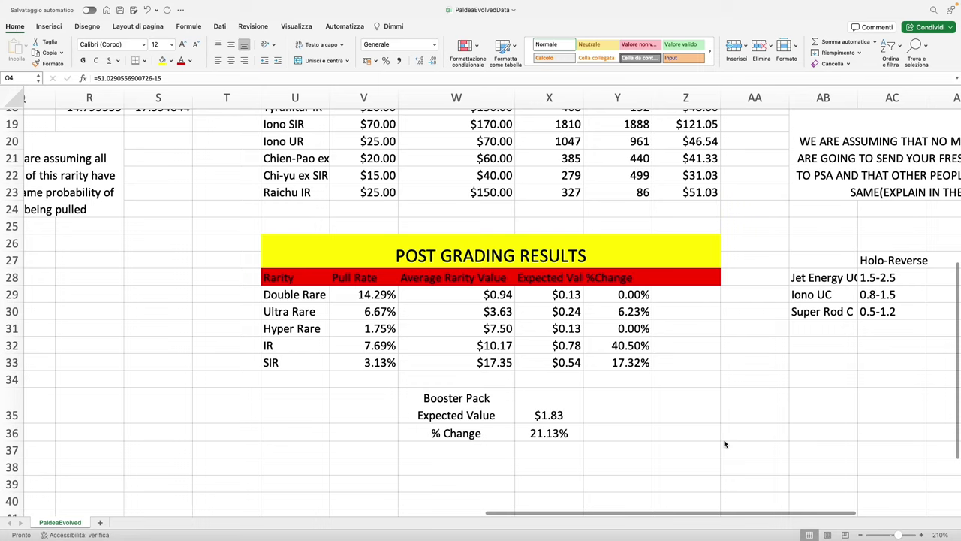
Examine the Holo-Reverse price ranges listed for Jet Energy, Iono and Super Rod beside the post grading results.
{"action": "scroll", "coordinate": [723, 442], "scroll_direction": "right", "scroll_amount": 2}
{"action": "scroll", "coordinate": [723, 443], "scroll_direction": "right", "scroll_amount": 1}
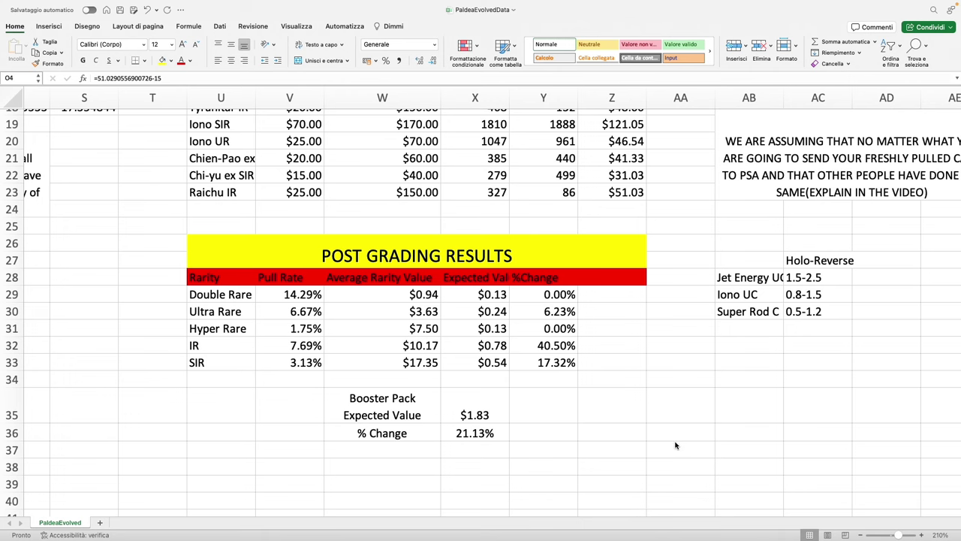
{"action": "scroll", "coordinate": [675, 445], "scroll_direction": "right", "scroll_amount": 3}
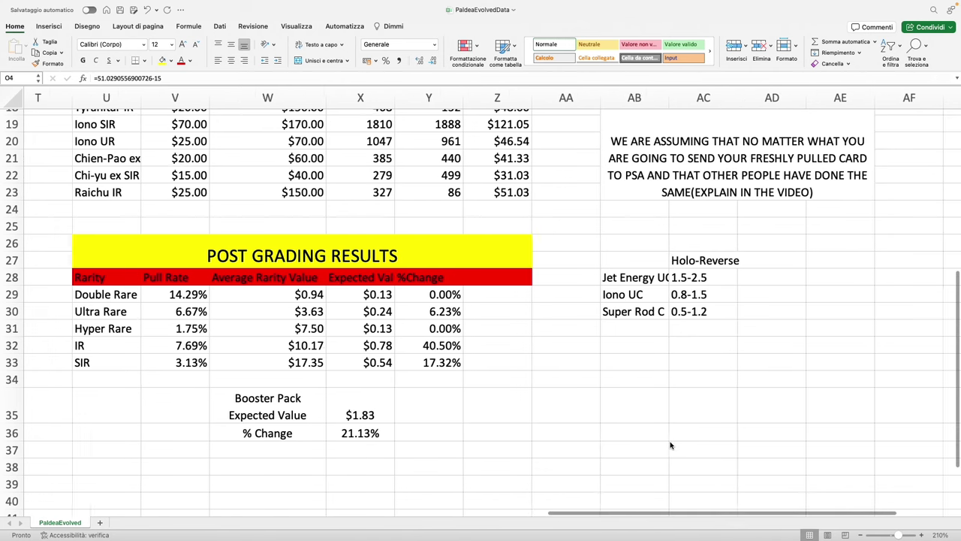
{"action": "left_click", "coordinate": [685, 262]}
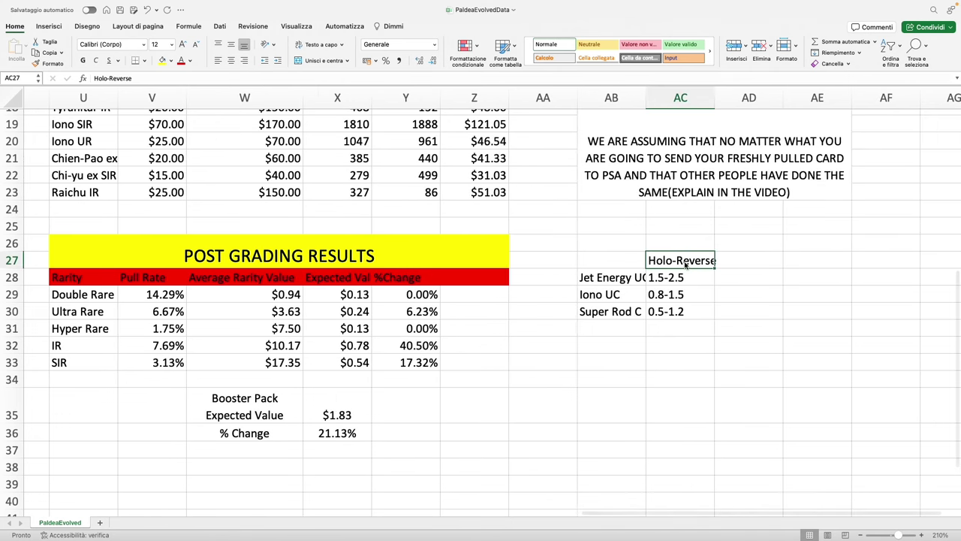
Compare the Jet Energy, Iono and Super Rod holo-reverse entries, checking the price ranges for Jet Energy and Iono.
{"action": "left_click", "coordinate": [616, 280]}
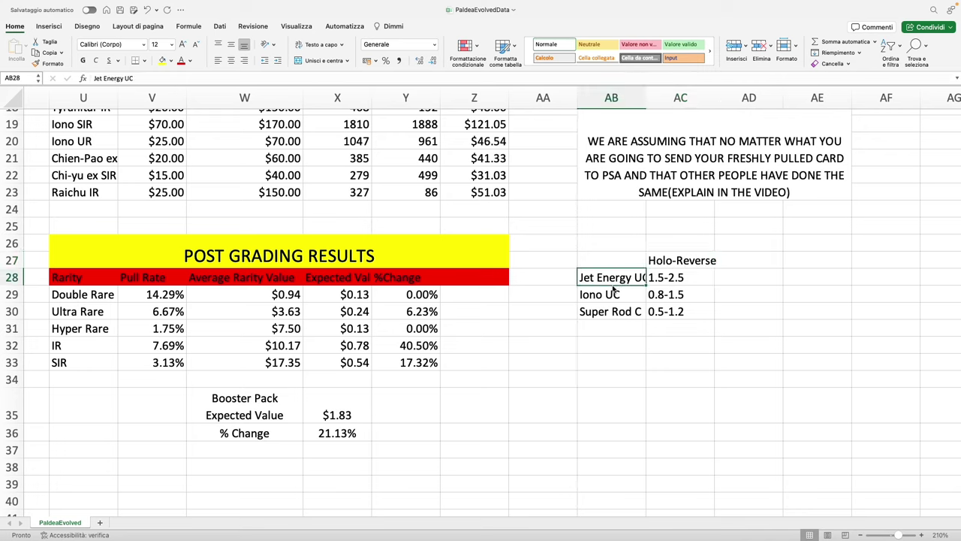
{"action": "left_click", "coordinate": [607, 297]}
{"action": "left_click", "coordinate": [606, 314]}
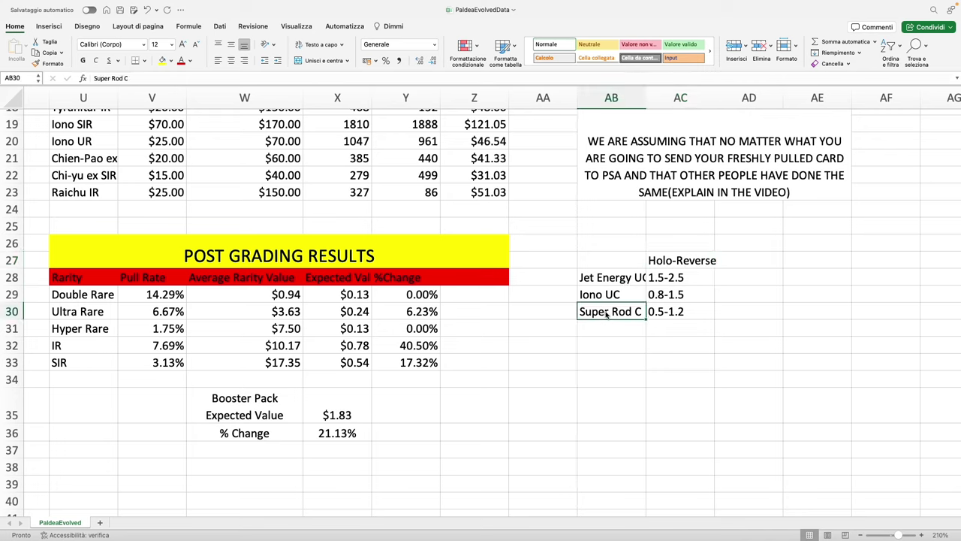
{"action": "left_click_drag", "start_coordinate": [607, 279], "coordinate": [606, 314]}
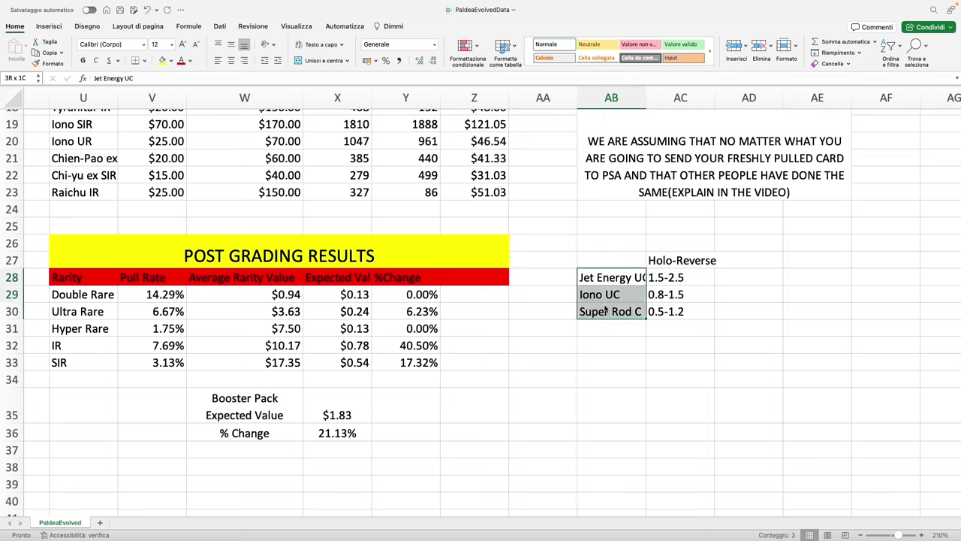
{"action": "left_click", "coordinate": [606, 312]}
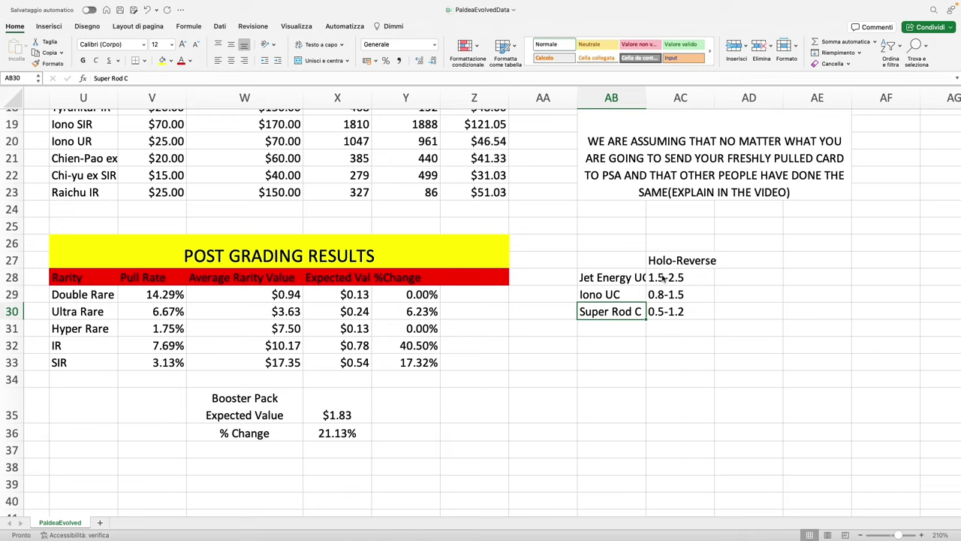
{"action": "left_click", "coordinate": [632, 279]}
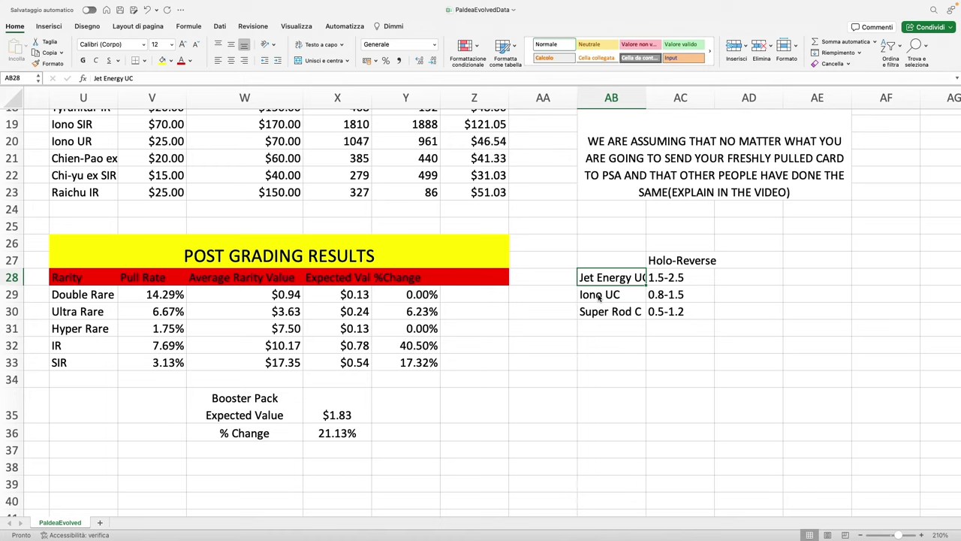
{"action": "left_click", "coordinate": [654, 283]}
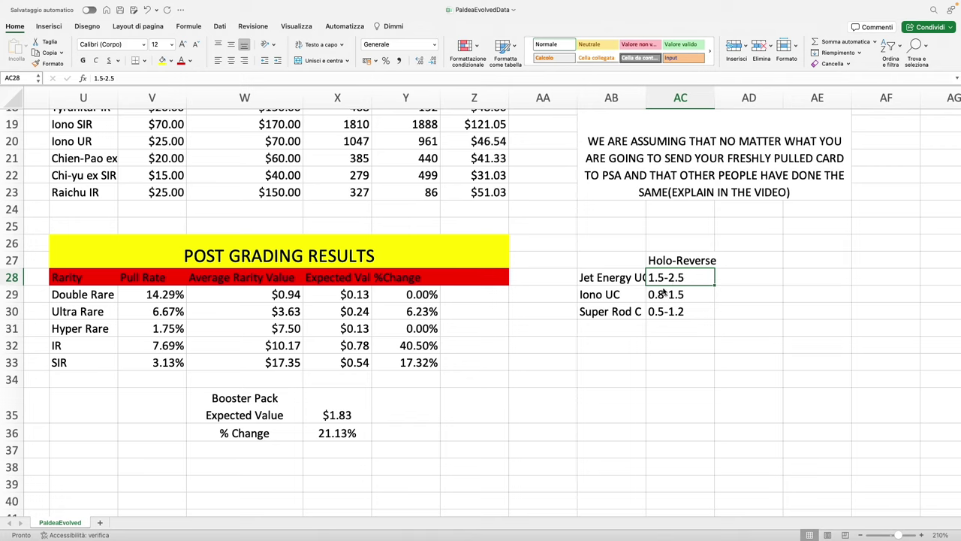
{"action": "left_click", "coordinate": [666, 301]}
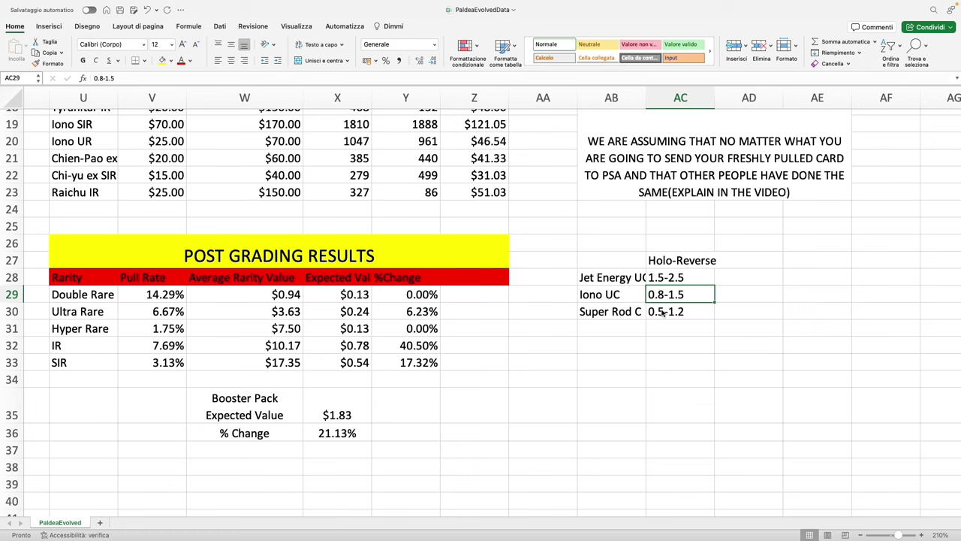
Check the Booster Pack Expected Value and % Change formulas below the post grading results.
{"action": "scroll", "coordinate": [596, 344], "scroll_direction": "left", "scroll_amount": 5}
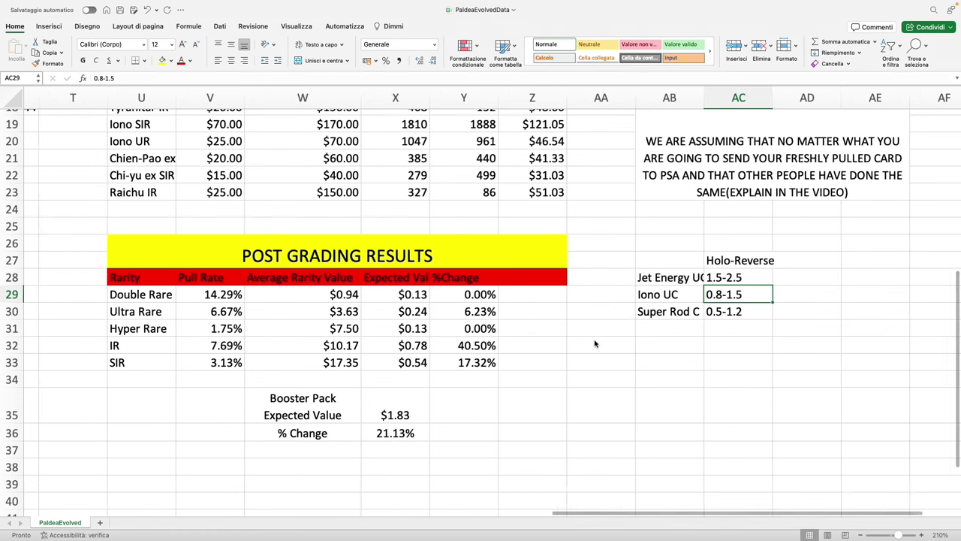
{"action": "scroll", "coordinate": [596, 344], "scroll_direction": "down", "scroll_amount": 1}
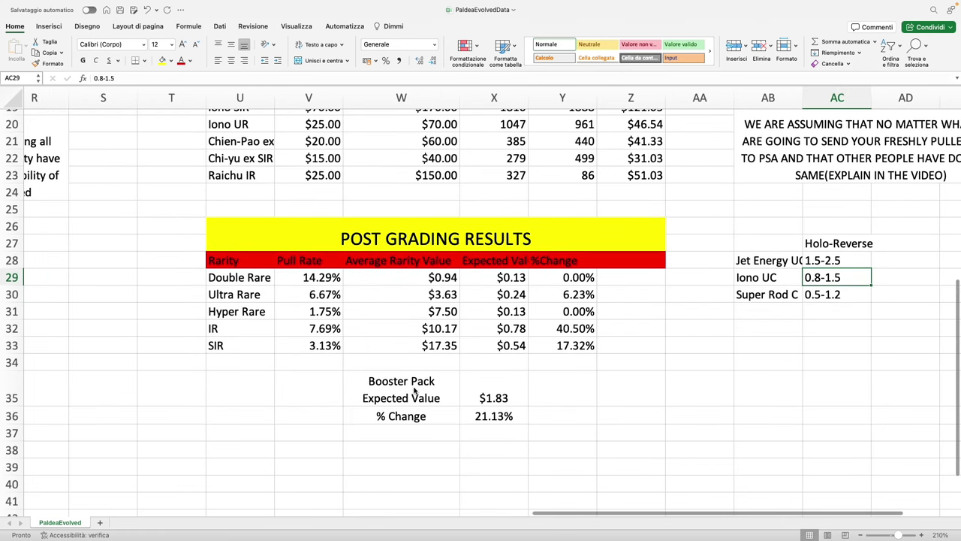
{"action": "left_click", "coordinate": [413, 399]}
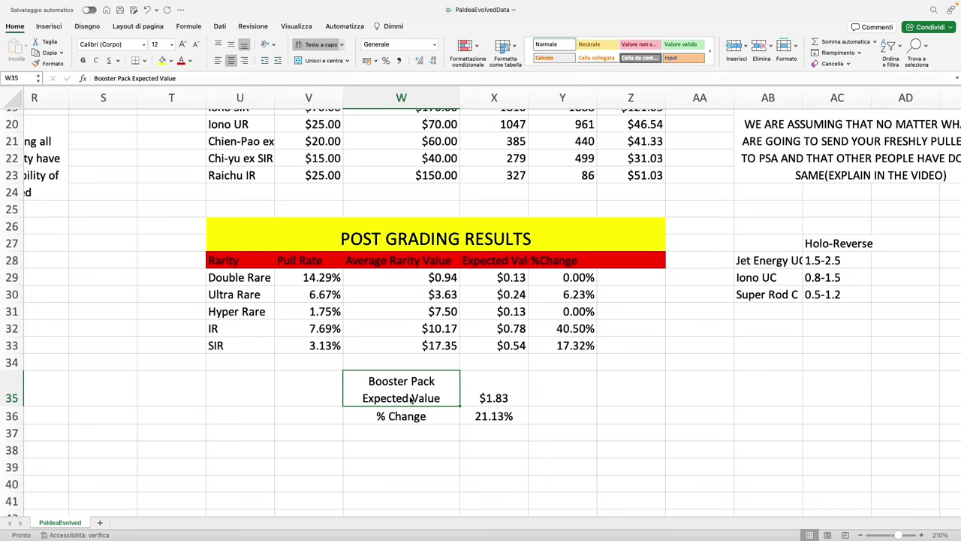
{"action": "left_click", "coordinate": [488, 399]}
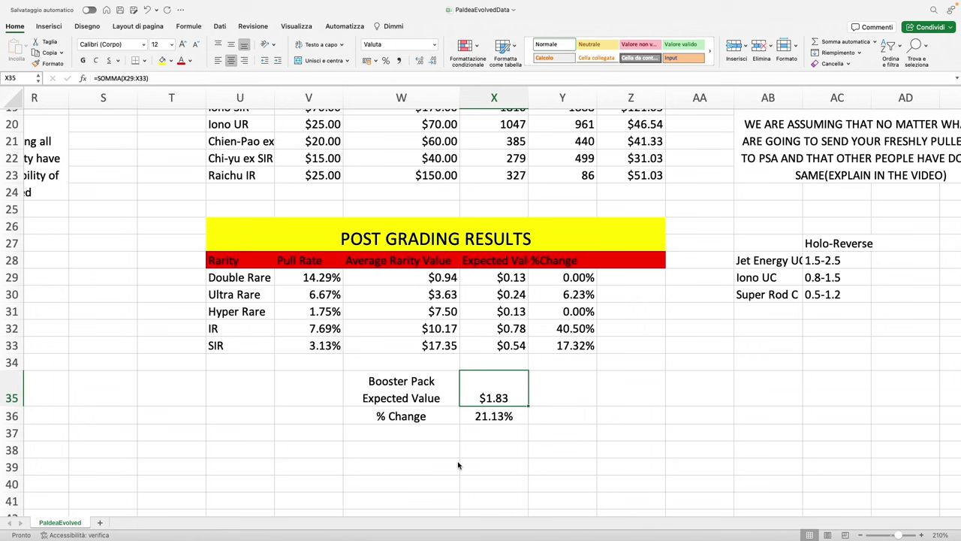
{"action": "left_click", "coordinate": [428, 423]}
{"action": "left_click", "coordinate": [510, 418]}
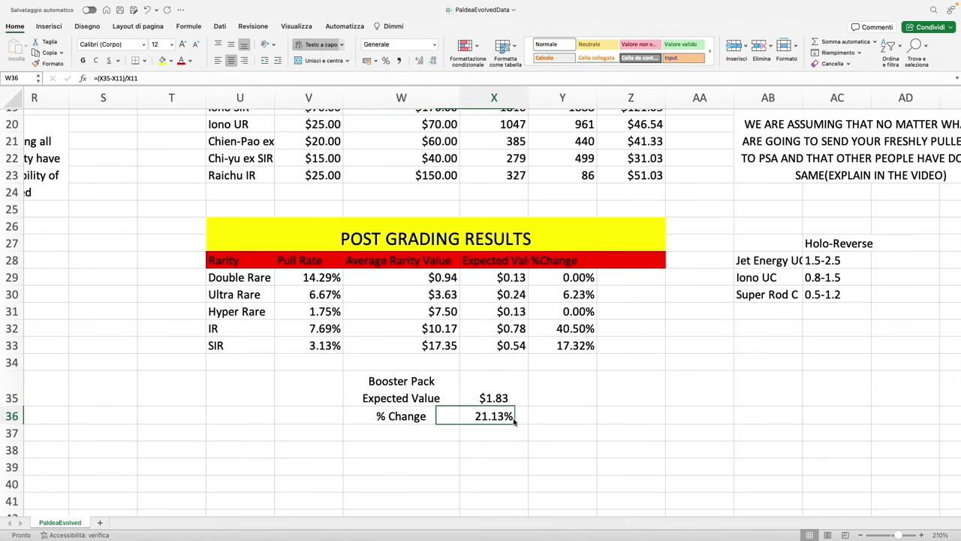
Compare the raw cards' Booster Pack Expected Value with the one in the post grading results.
{"action": "scroll", "coordinate": [499, 376], "scroll_direction": "up", "scroll_amount": 6}
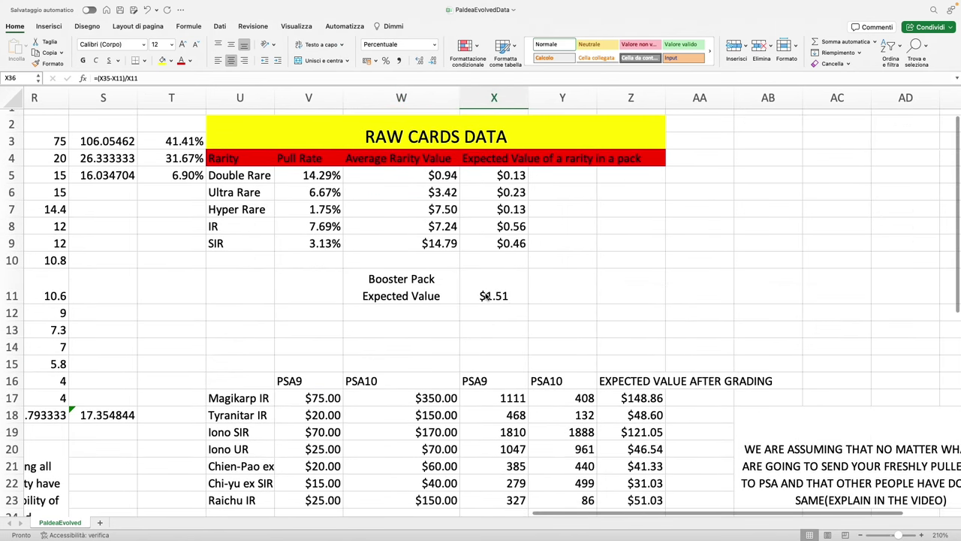
{"action": "left_click", "coordinate": [488, 299]}
{"action": "left_click", "coordinate": [398, 286]}
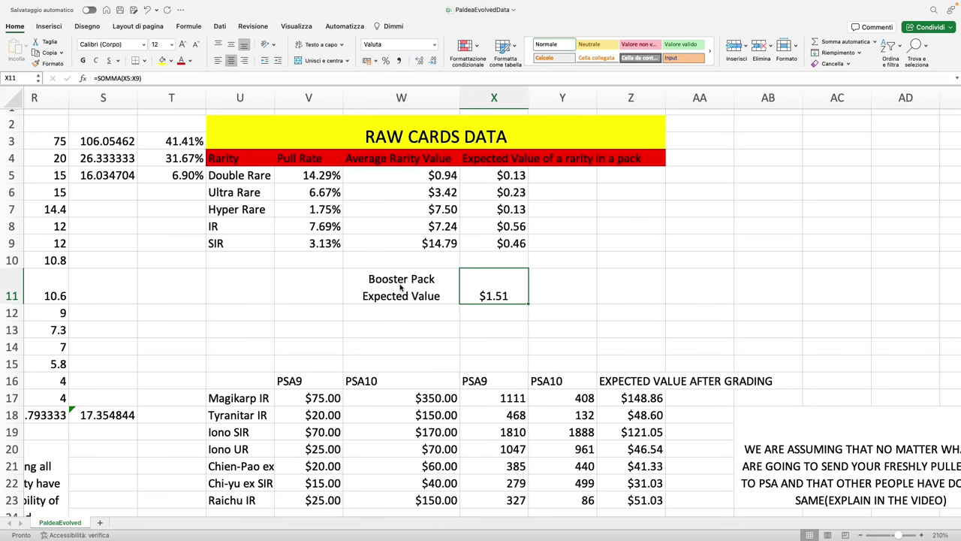
{"action": "scroll", "coordinate": [434, 304], "scroll_direction": "down", "scroll_amount": 6}
{"action": "left_click", "coordinate": [422, 406]}
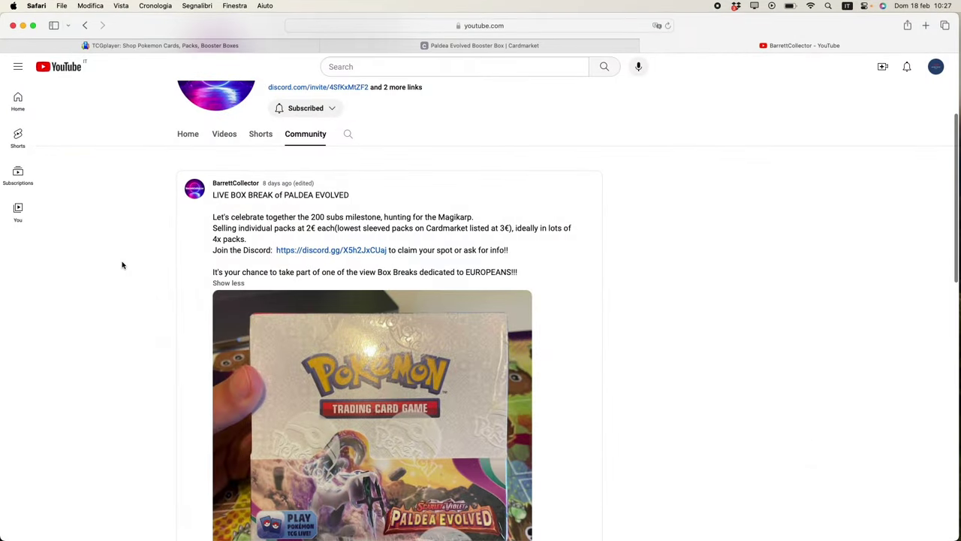
Switch to YouTube and read the Paldea Evolved box break post, highlighting the 2€ pack price and "EUROPEANS!!!", and view the channel's videos.
{"action": "scroll", "coordinate": [122, 265], "scroll_direction": "down", "scroll_amount": 1}
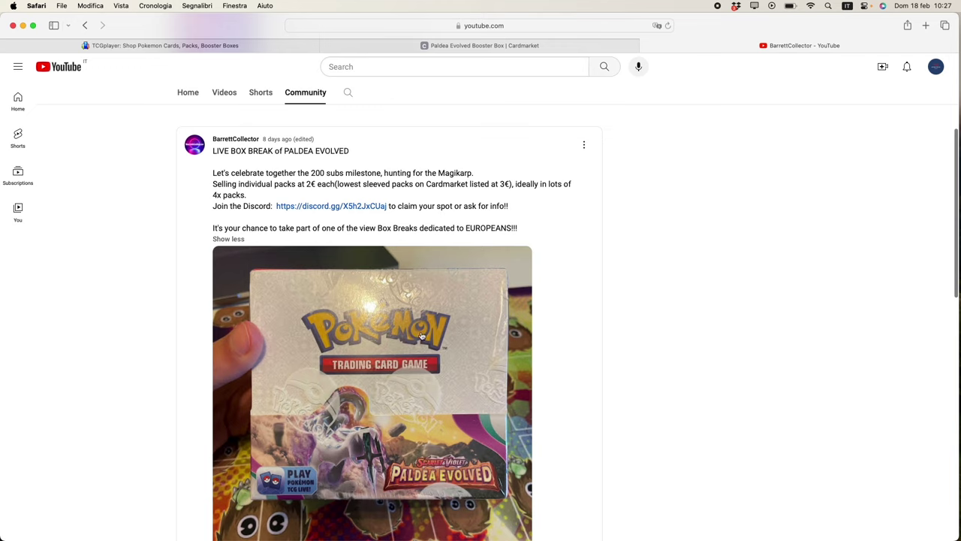
{"action": "scroll", "coordinate": [257, 308], "scroll_direction": "down", "scroll_amount": 1}
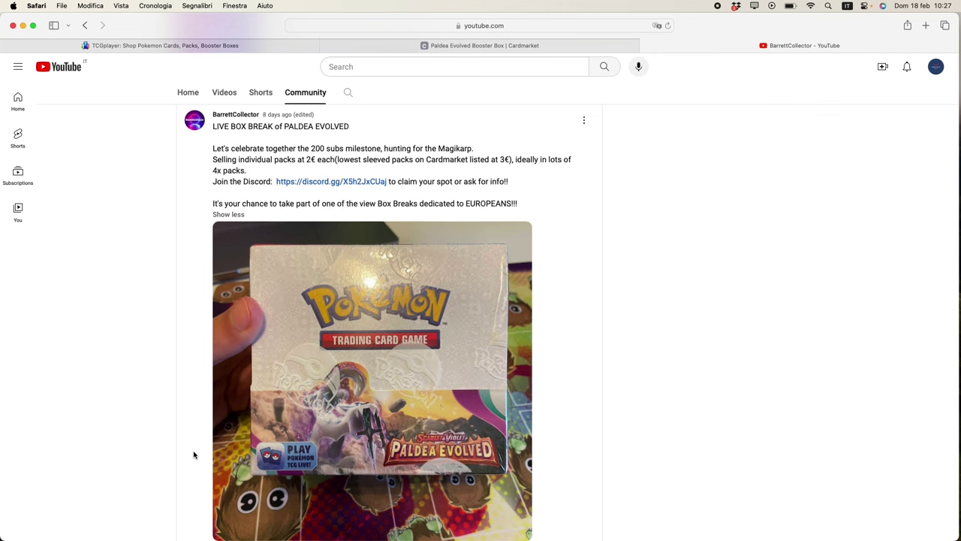
{"action": "key", "text": "ctrl+super+f"}
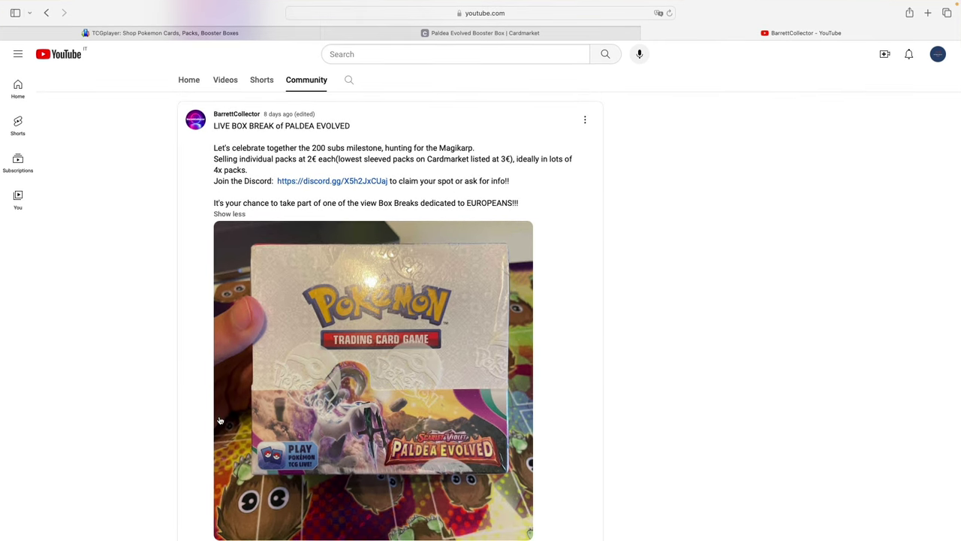
{"action": "left_click_drag", "start_coordinate": [306, 159], "coordinate": [319, 160]}
{"action": "left_click", "coordinate": [315, 159]}
{"action": "left_click_drag", "start_coordinate": [306, 159], "coordinate": [318, 159]}
{"action": "left_click", "coordinate": [317, 159]}
{"action": "left_click_drag", "start_coordinate": [465, 202], "coordinate": [522, 203]}
{"action": "left_click", "coordinate": [518, 201]}
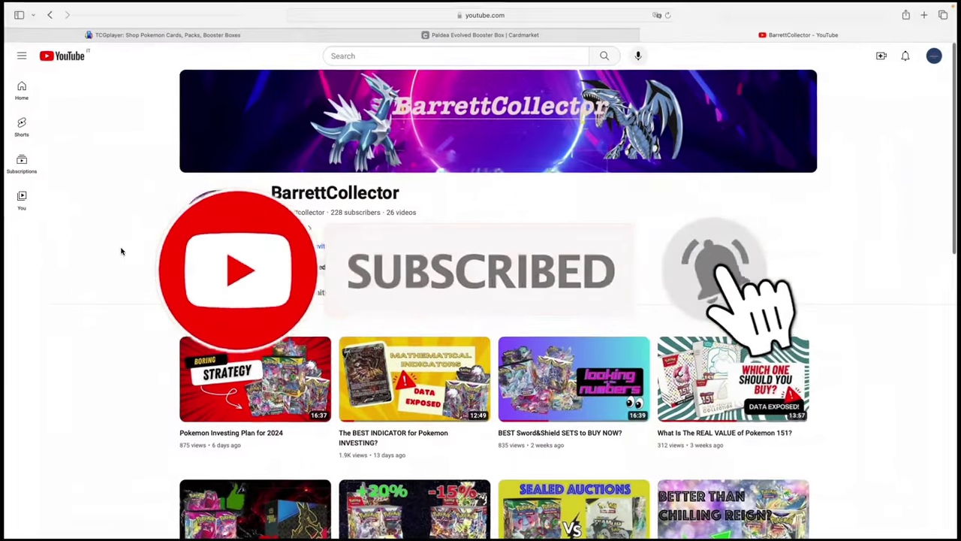
{"action": "scroll", "coordinate": [119, 251], "scroll_direction": "down", "scroll_amount": 2}
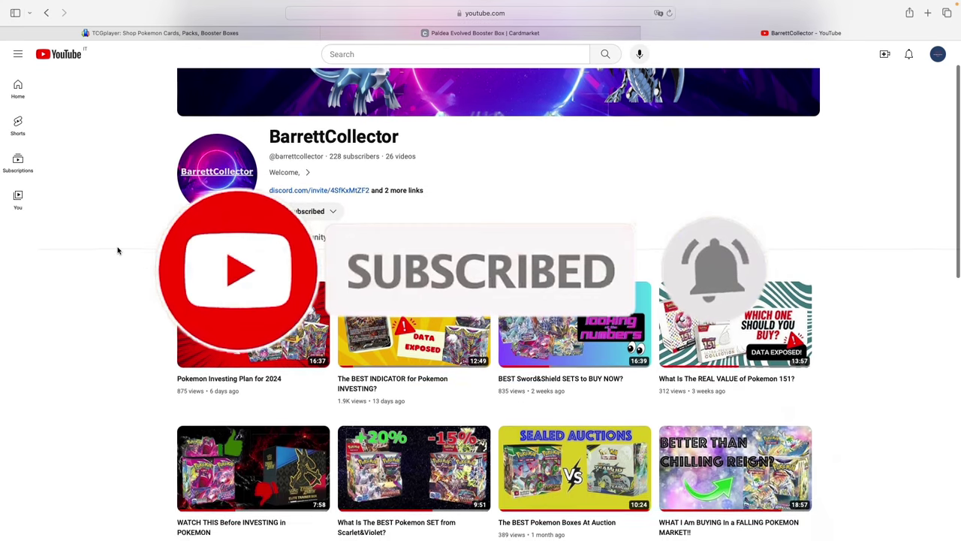